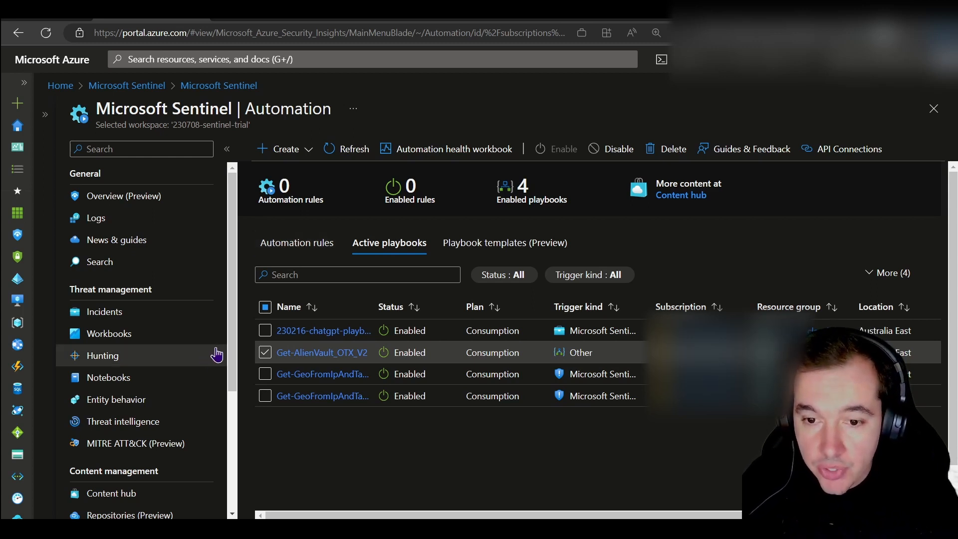
- Open the Analytics page of the Sentinel workspace and look over its active rules
{"action": "scroll", "coordinate": [185, 361], "scroll_direction": "down", "scroll_amount": 4}
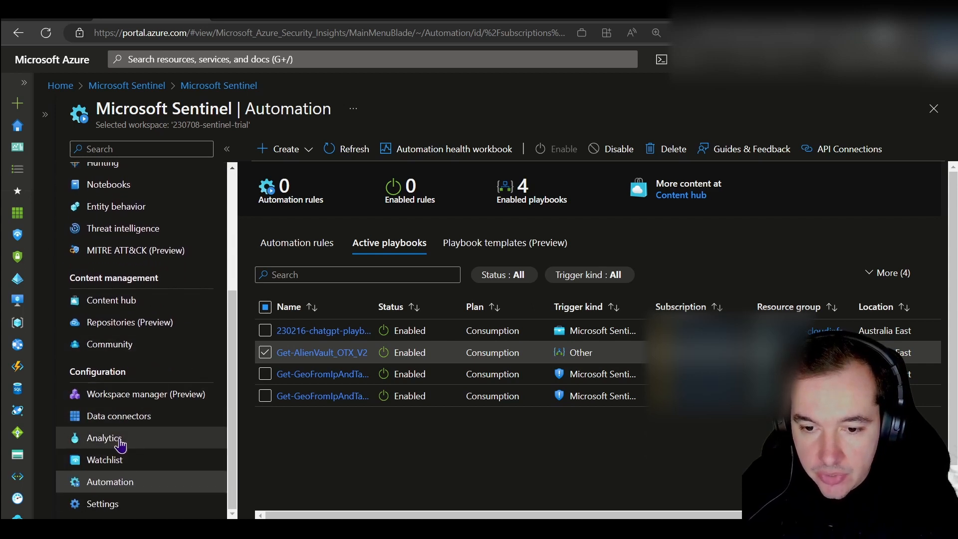
{"action": "left_click", "coordinate": [113, 443]}
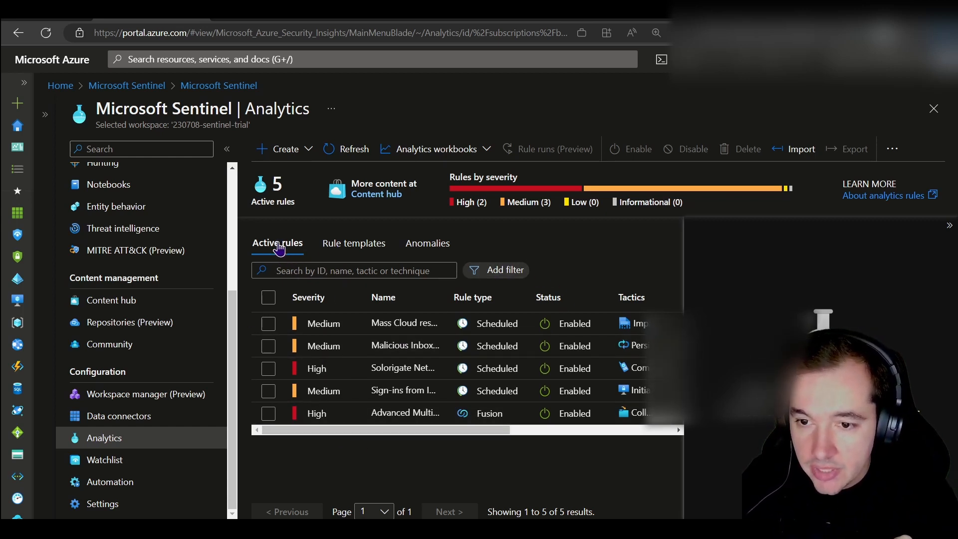
{"action": "left_click", "coordinate": [269, 346]}
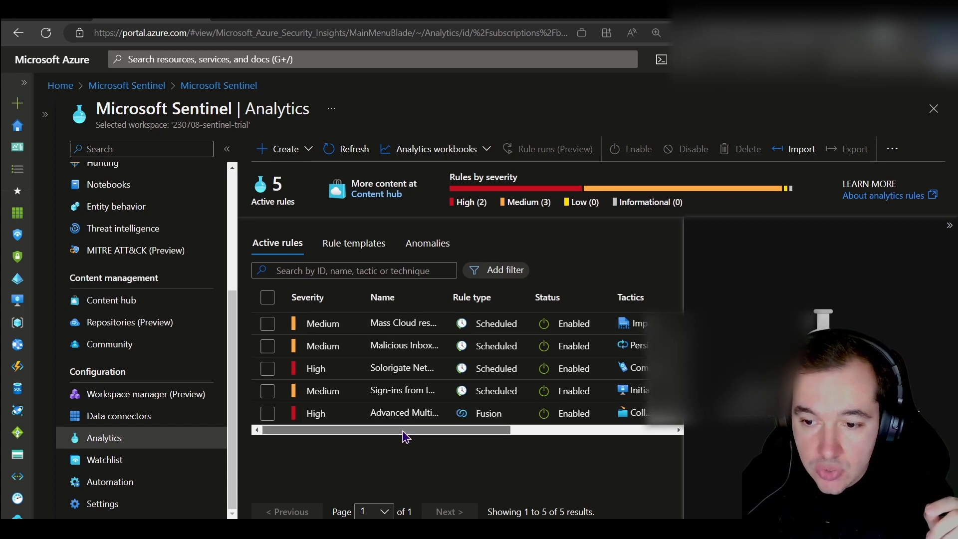
{"action": "left_click_drag", "start_coordinate": [403, 432], "coordinate": [287, 432]}
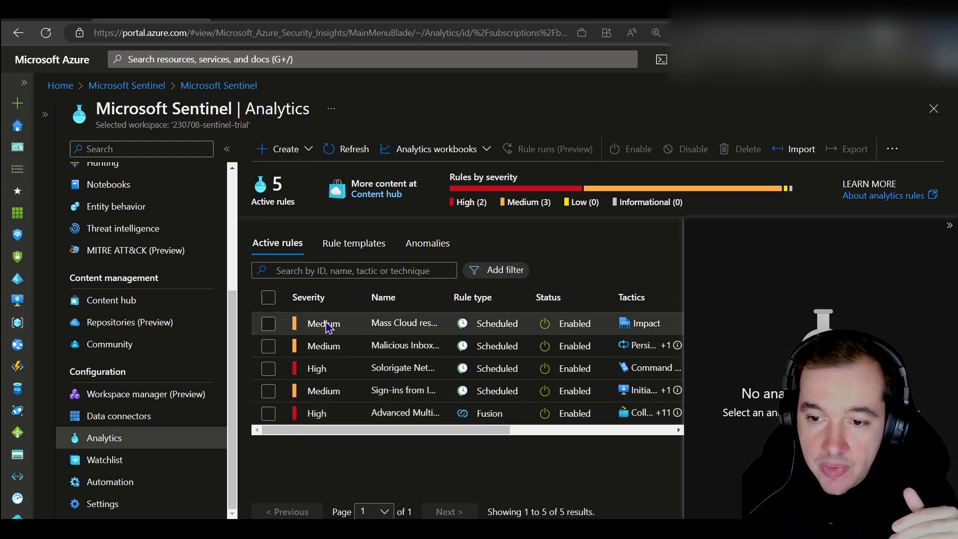
- Open the details of the active Mass Cloud resource deletions rule and review its query, run frequency, period and threshold
{"action": "left_click", "coordinate": [393, 333]}
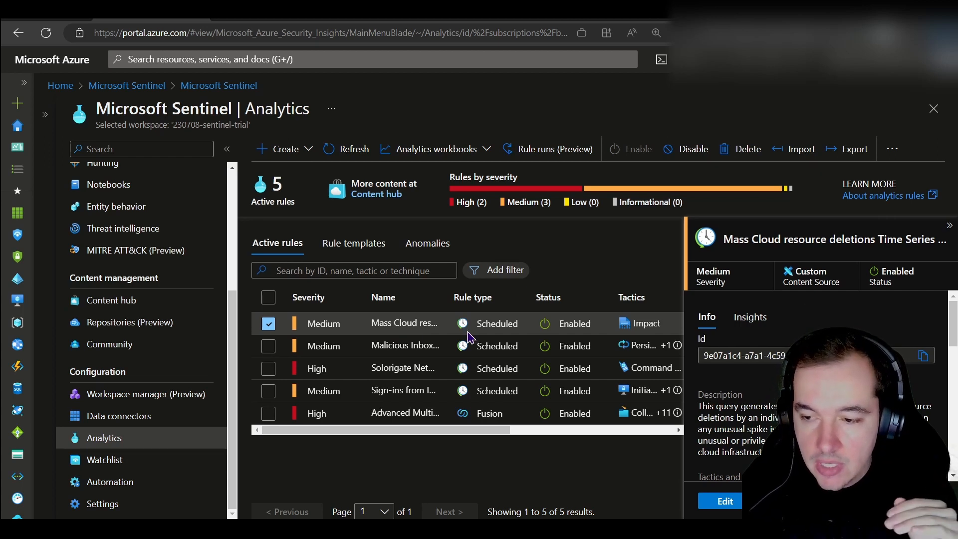
{"action": "scroll", "coordinate": [703, 348], "scroll_direction": "down", "scroll_amount": 2}
{"action": "scroll", "coordinate": [703, 348], "scroll_direction": "down", "scroll_amount": 3}
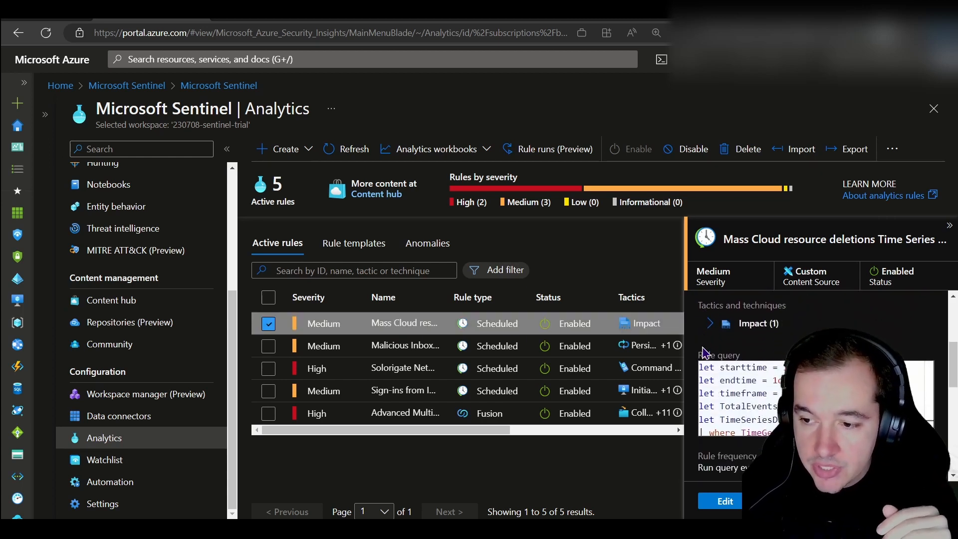
{"action": "scroll", "coordinate": [701, 435], "scroll_direction": "down", "scroll_amount": 1}
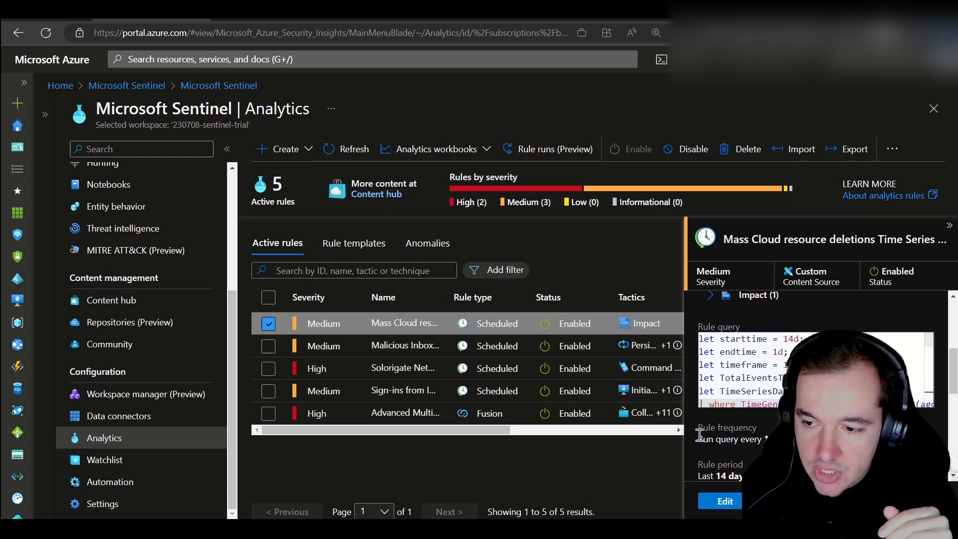
{"action": "left_click_drag", "start_coordinate": [699, 443], "coordinate": [771, 440]}
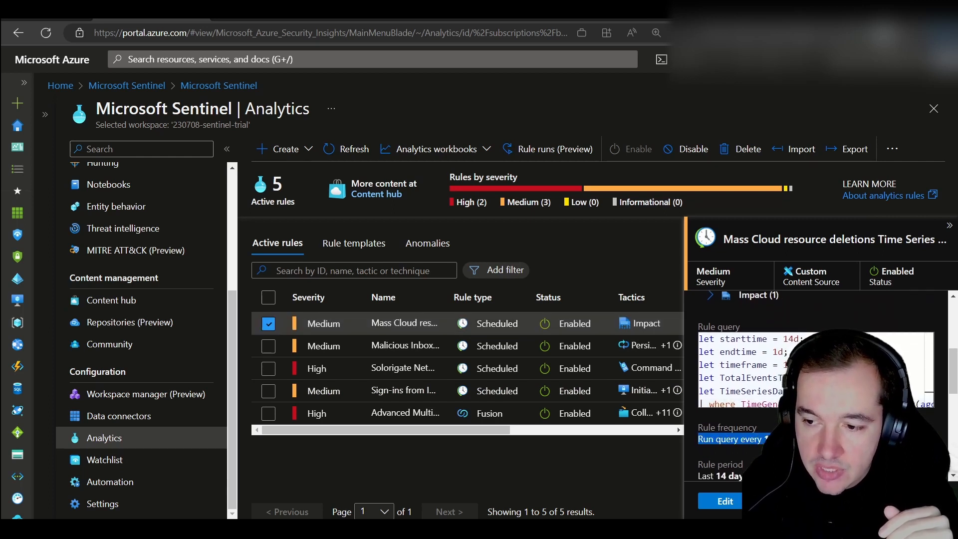
{"action": "scroll", "coordinate": [721, 444], "scroll_direction": "down", "scroll_amount": 3}
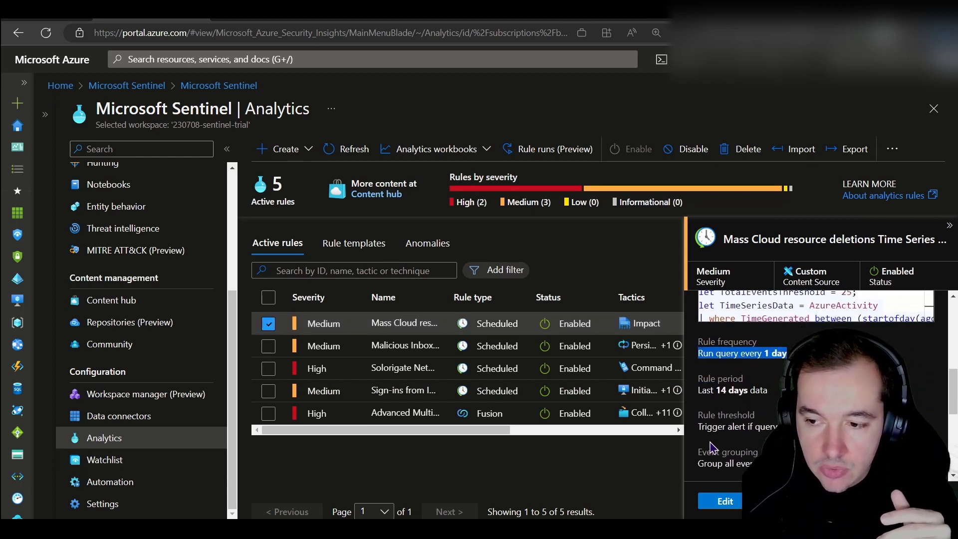
- Show the analytics rule templates with the service navigation collapsed and view the AV detections related to Tarrask malware template
{"action": "left_click", "coordinate": [359, 244]}
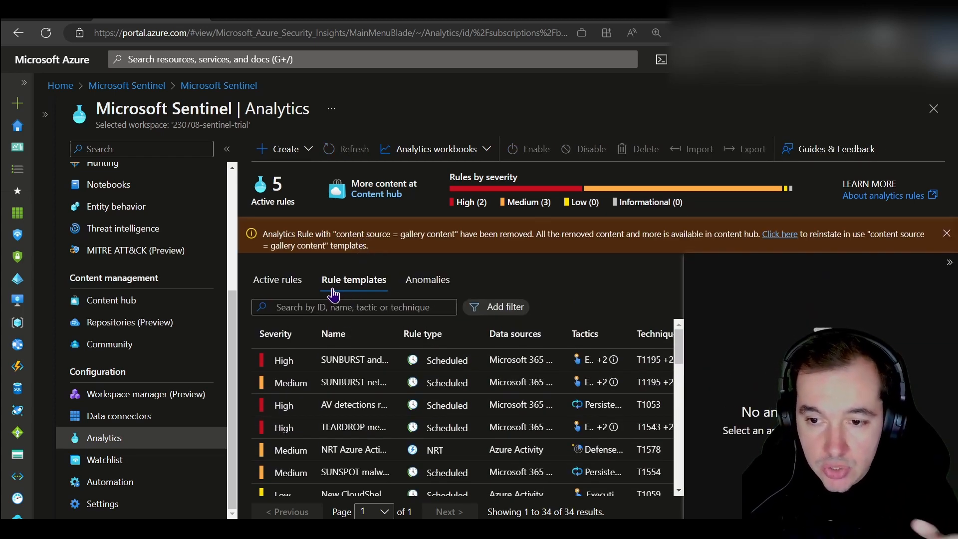
{"action": "left_click", "coordinate": [227, 149]}
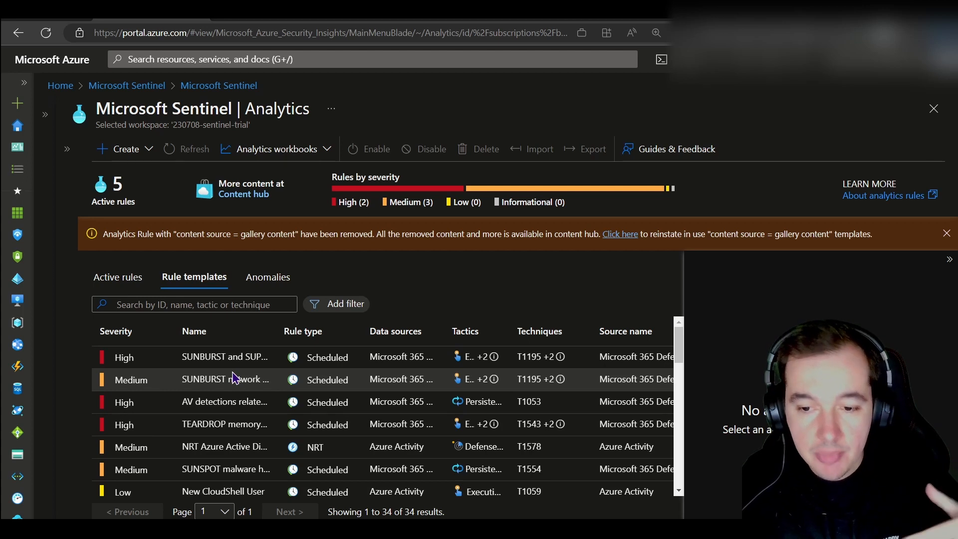
{"action": "left_click", "coordinate": [448, 411]}
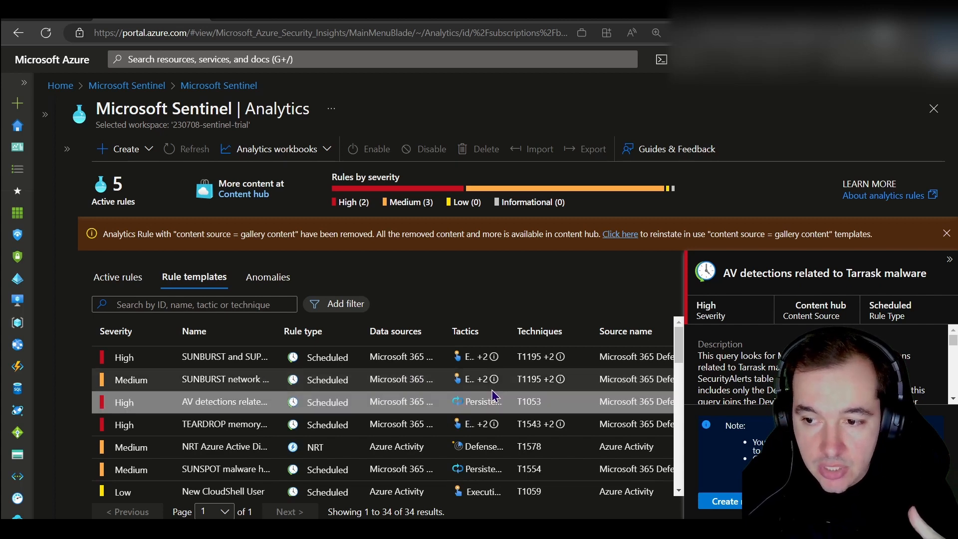
- Filter the rule templates by the data source Security Events via Legacy Agent
{"action": "left_click", "coordinate": [342, 305]}
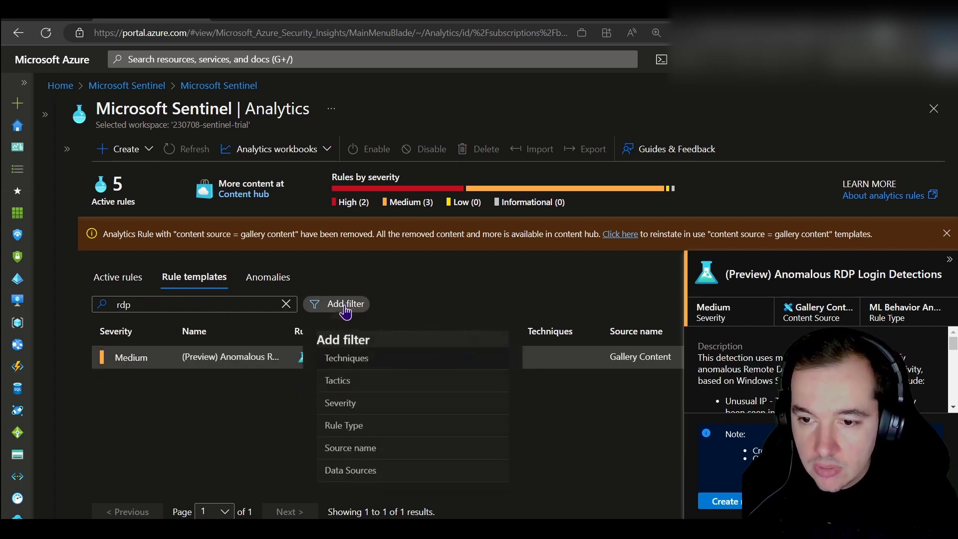
{"action": "left_click", "coordinate": [337, 475]}
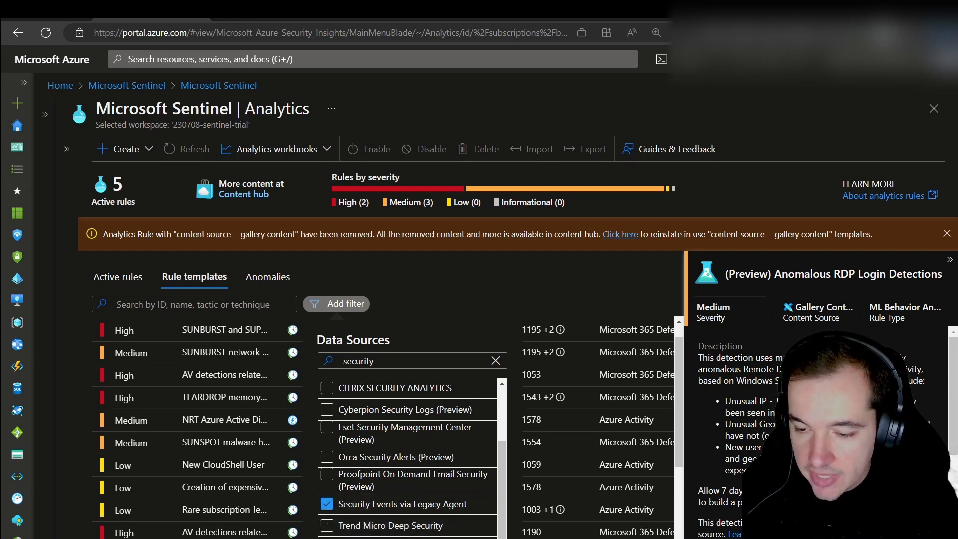
{"action": "key", "text": "Escape"}
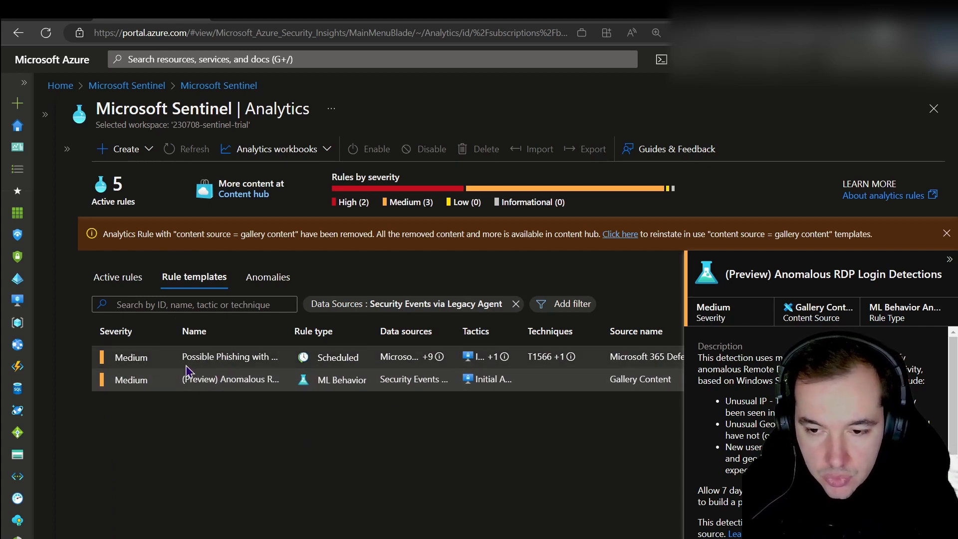
- View the Possible Phishing template, followed by the scenarios described in the (Preview) Anomalous RDP Login Detections template
{"action": "left_click", "coordinate": [160, 361]}
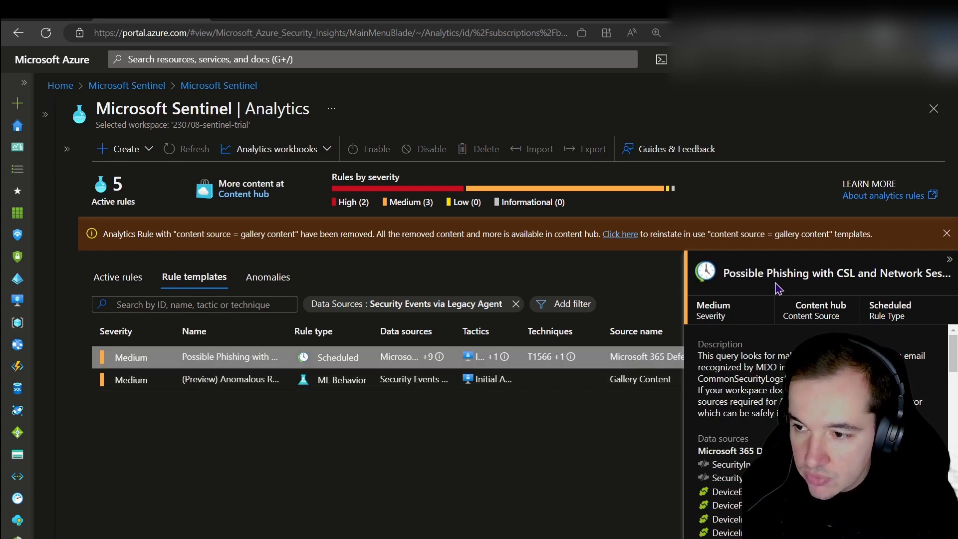
{"action": "left_click", "coordinate": [177, 388]}
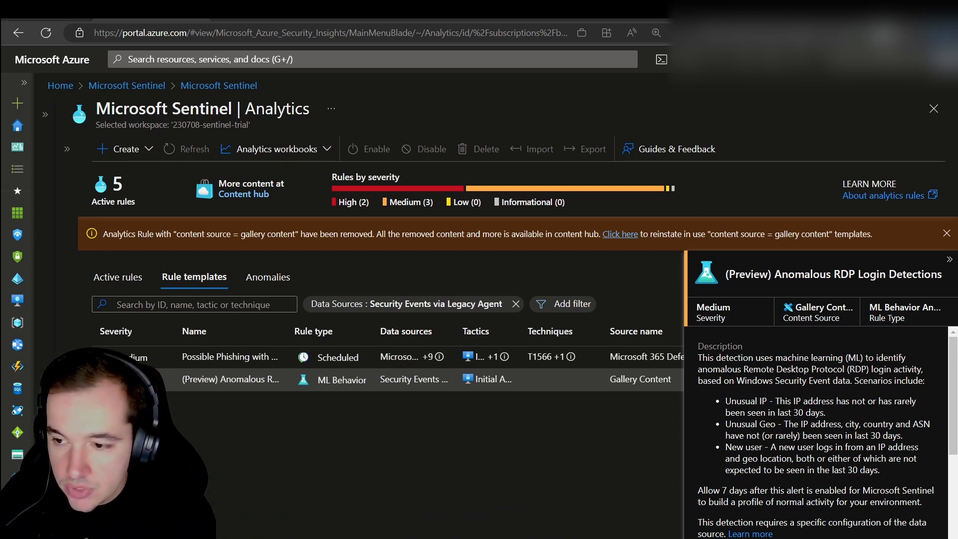
{"action": "left_click_drag", "start_coordinate": [726, 401], "coordinate": [769, 402]}
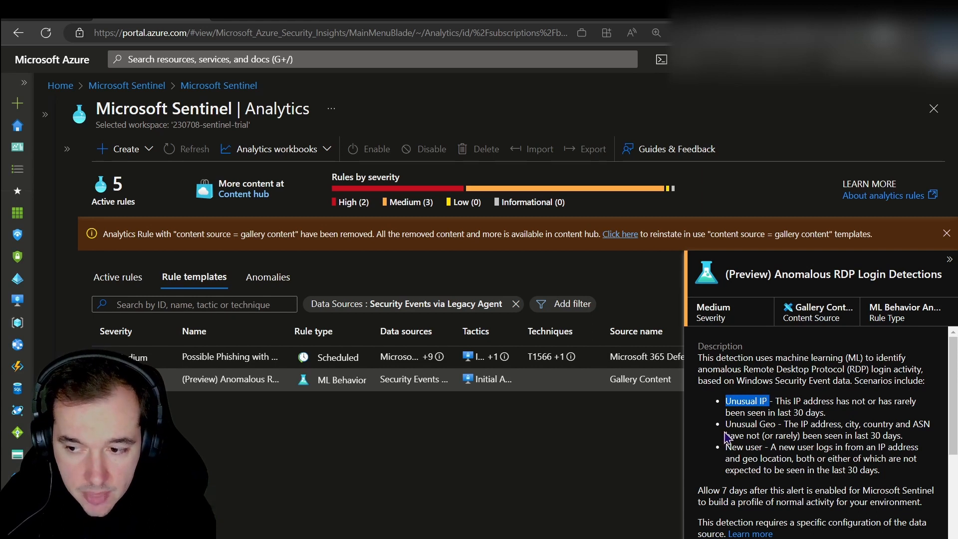
{"action": "scroll", "coordinate": [757, 427], "scroll_direction": "down", "scroll_amount": 3}
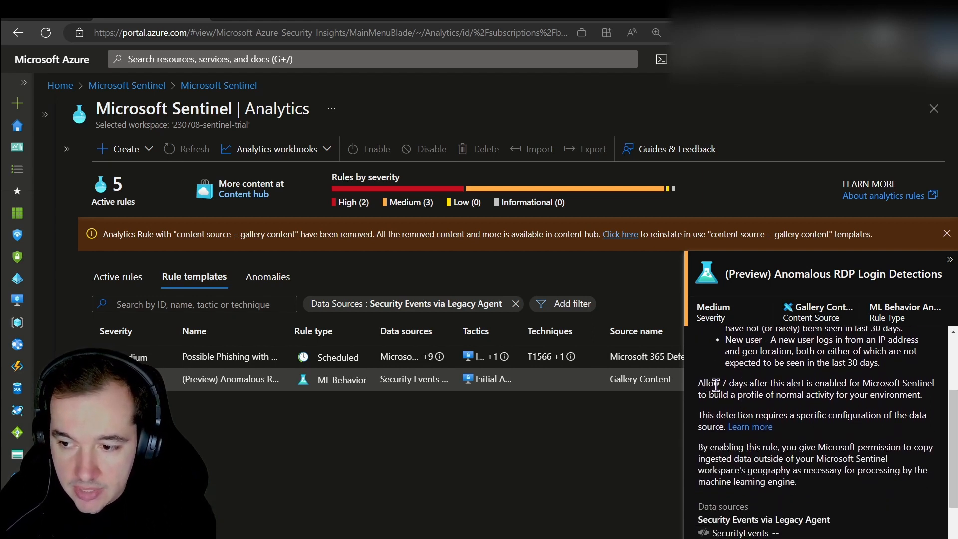
- Read the Anomalous RDP Login Detections template's notes on the learning period, normal activity profile and required data sources
{"action": "left_click_drag", "start_coordinate": [698, 384], "coordinate": [935, 403]}
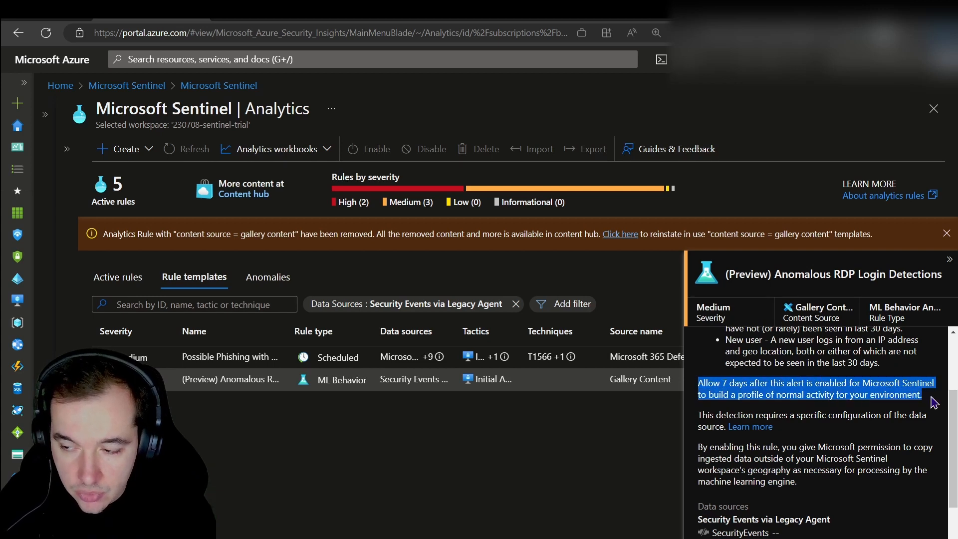
{"action": "left_click", "coordinate": [701, 382]}
{"action": "left_click_drag", "start_coordinate": [700, 383], "coordinate": [874, 384]}
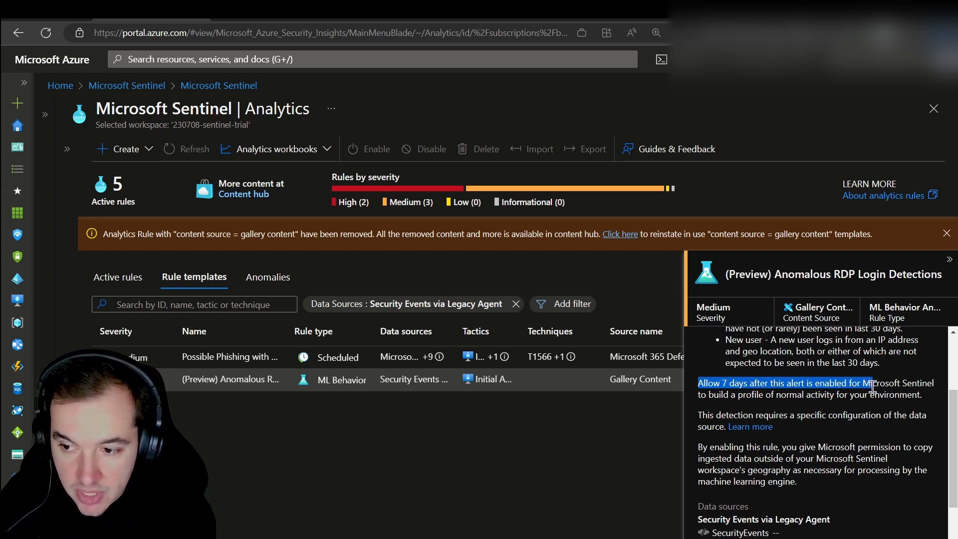
{"action": "left_click_drag", "start_coordinate": [732, 394], "coordinate": [836, 394]}
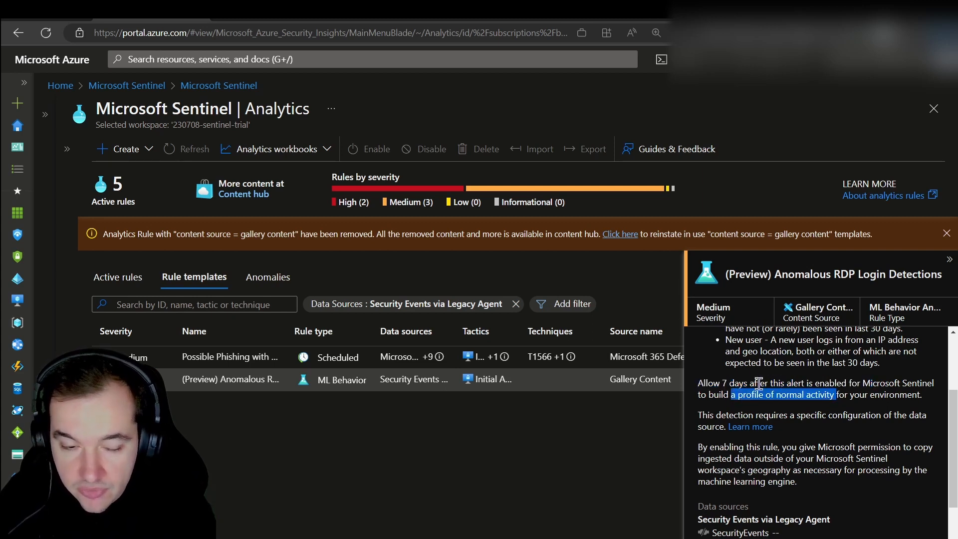
{"action": "scroll", "coordinate": [752, 378], "scroll_direction": "down", "scroll_amount": 2}
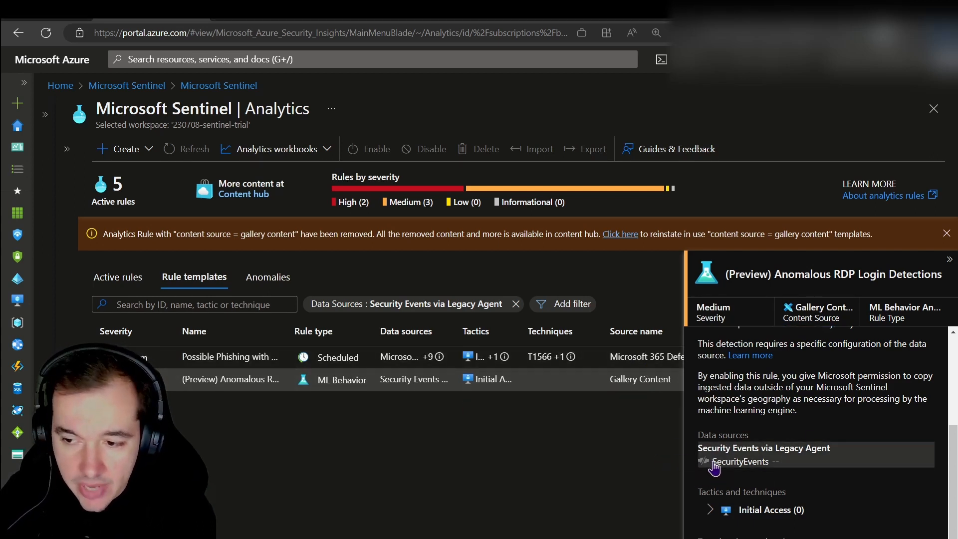
- Create an ML Behavior Analytics rule from the (Preview) Anomalous RDP Login Detections template without adding any automation rules
{"action": "scroll", "coordinate": [715, 467], "scroll_direction": "down", "scroll_amount": 1}
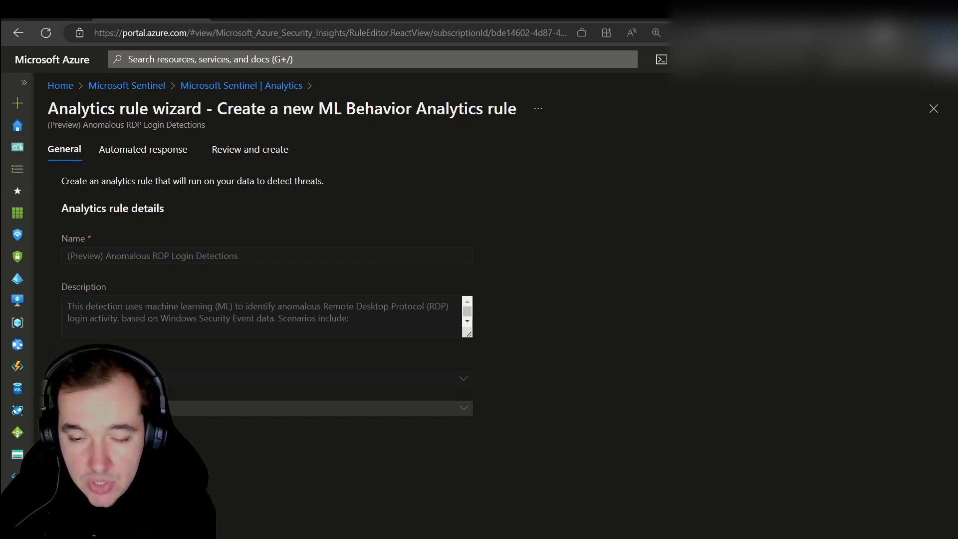
{"action": "left_click", "coordinate": [116, 154]}
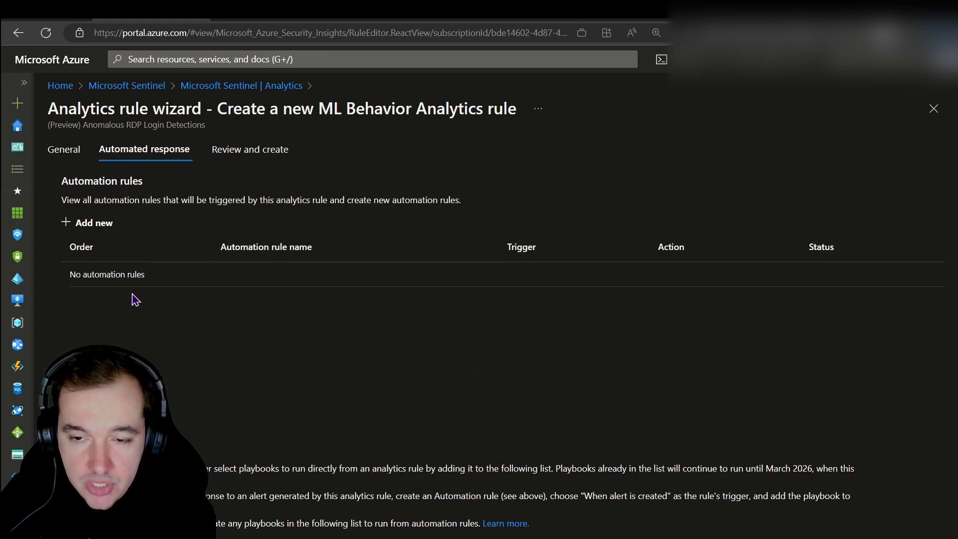
{"action": "left_click", "coordinate": [237, 159]}
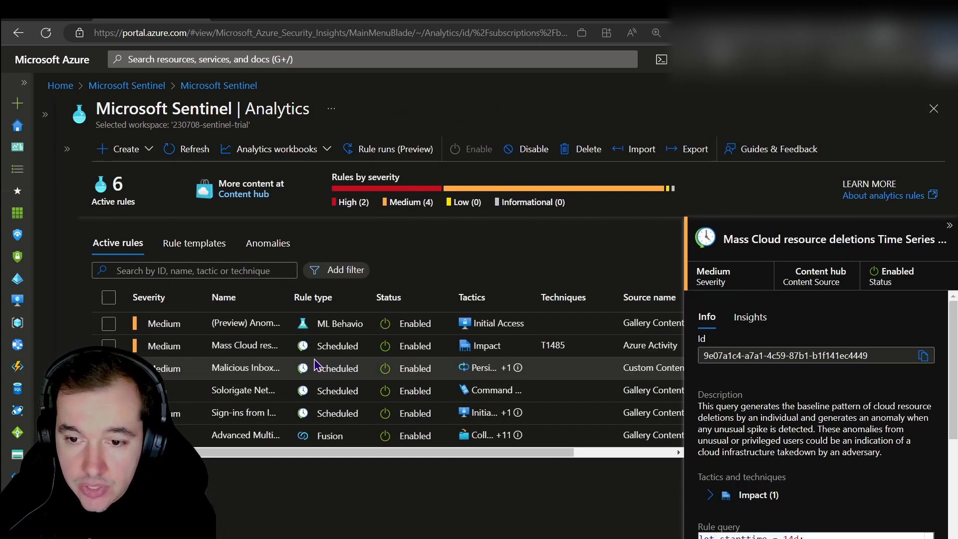
- Compare the details of the active Anomalous RDP Login Detections rule with the Mass Cloud resource deletions rule's query, tactics and settings
{"action": "left_click", "coordinate": [322, 331]}
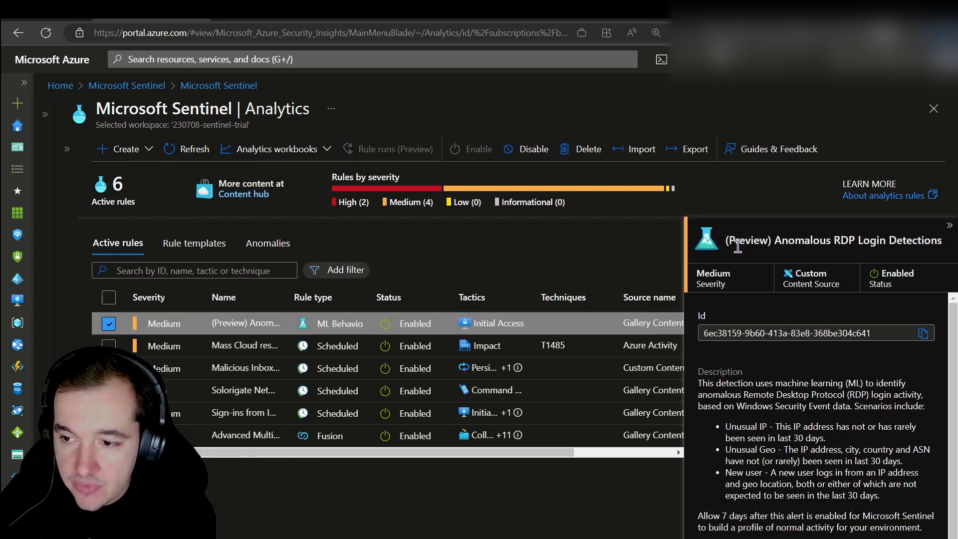
{"action": "left_click", "coordinate": [246, 350]}
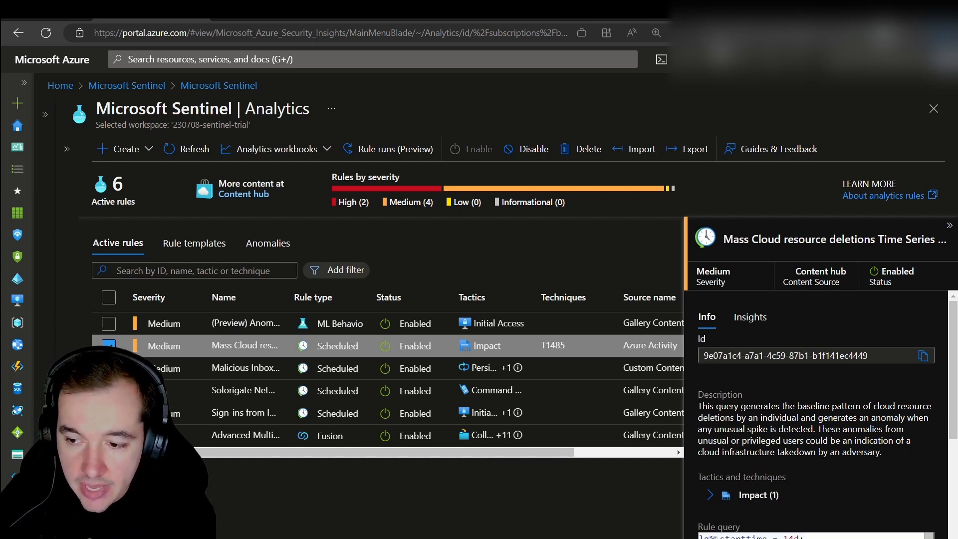
{"action": "left_click_drag", "start_coordinate": [701, 536], "coordinate": [729, 538]}
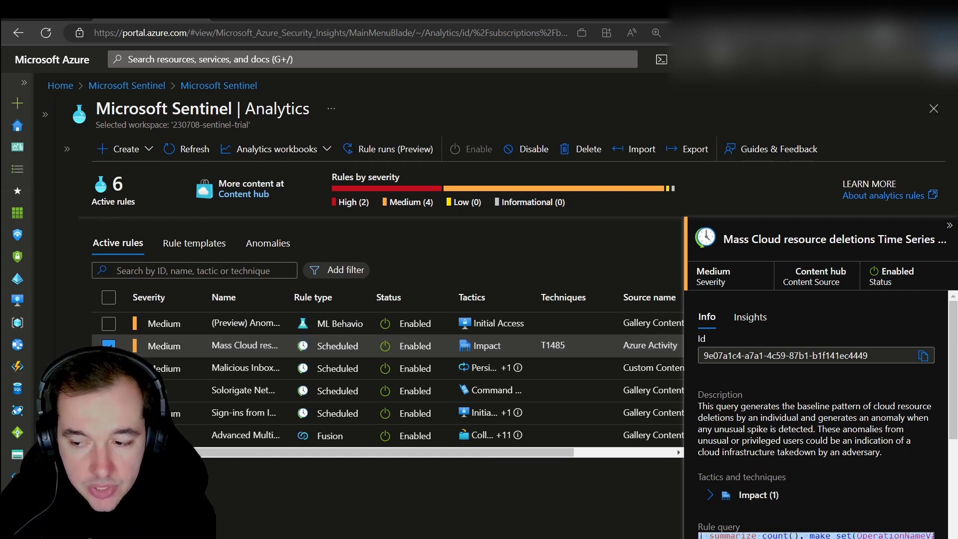
{"action": "key", "text": "alt+Tab"}
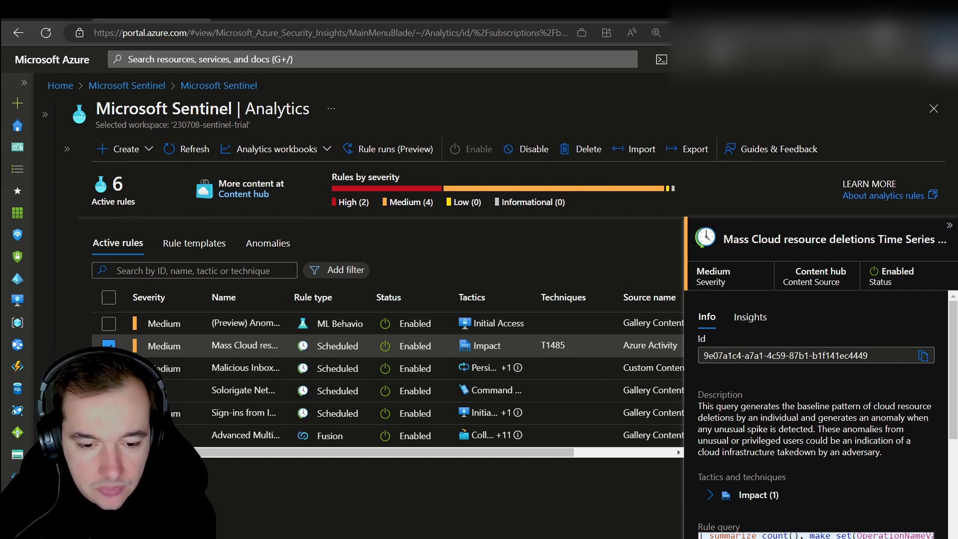
{"action": "scroll", "coordinate": [766, 535], "scroll_direction": "up", "scroll_amount": 5}
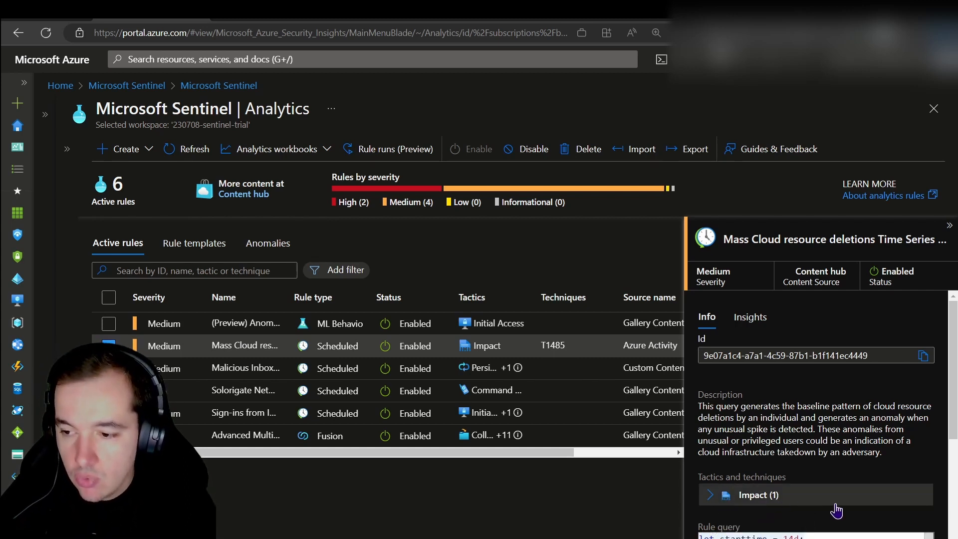
{"action": "left_click", "coordinate": [802, 497]}
{"action": "left_click", "coordinate": [802, 501]}
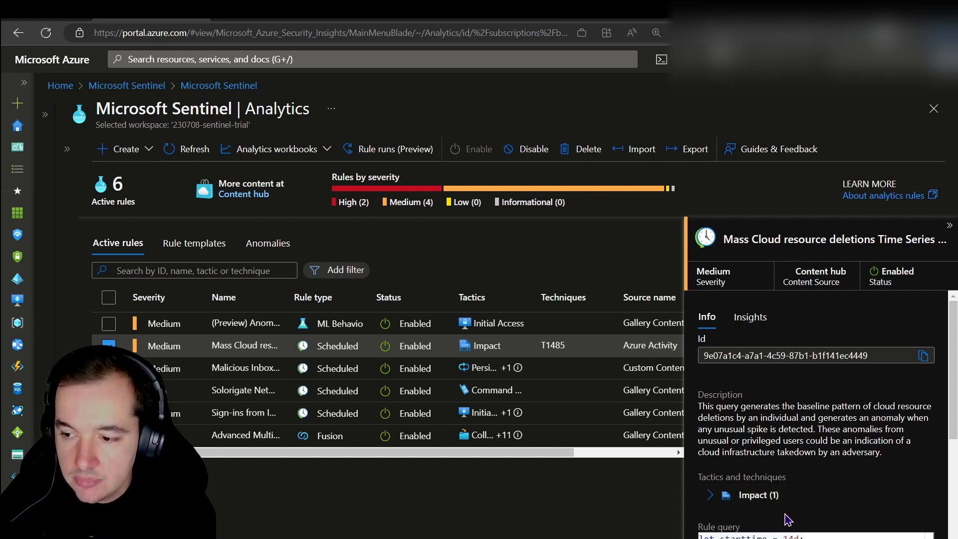
{"action": "scroll", "coordinate": [789, 516], "scroll_direction": "down", "scroll_amount": 5}
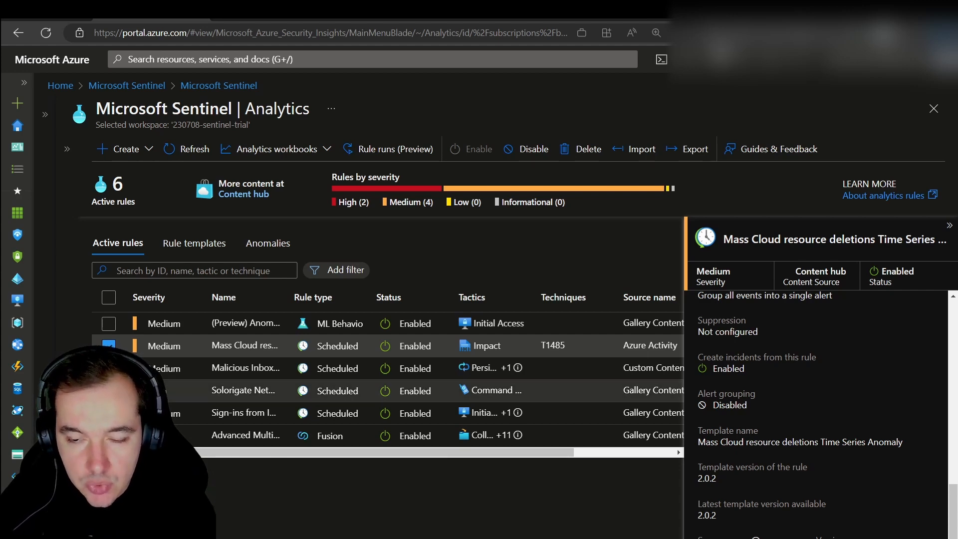
- Deselect the Mass Cloud resource deletions rule and return to the list of rule templates
{"action": "left_click", "coordinate": [109, 346]}
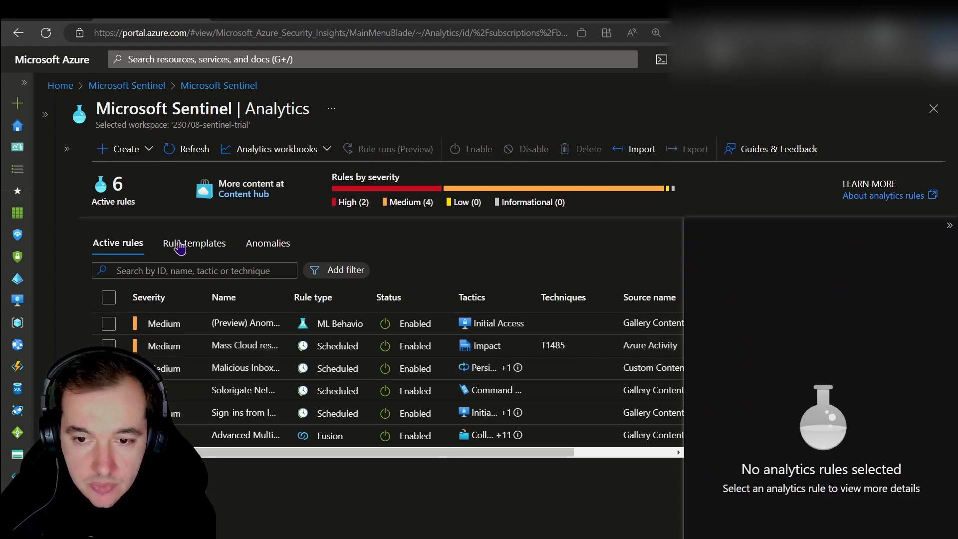
{"action": "left_click", "coordinate": [182, 244]}
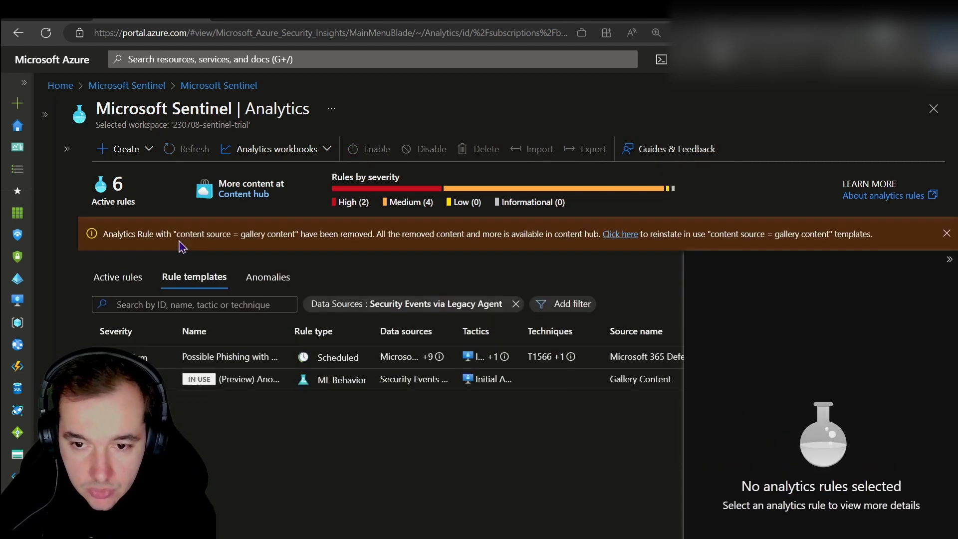
- Remove the Data Sources filter from the rule templates and try a Techniques filter for T0800 - Activate Firmware Update Mode
{"action": "left_click", "coordinate": [515, 304]}
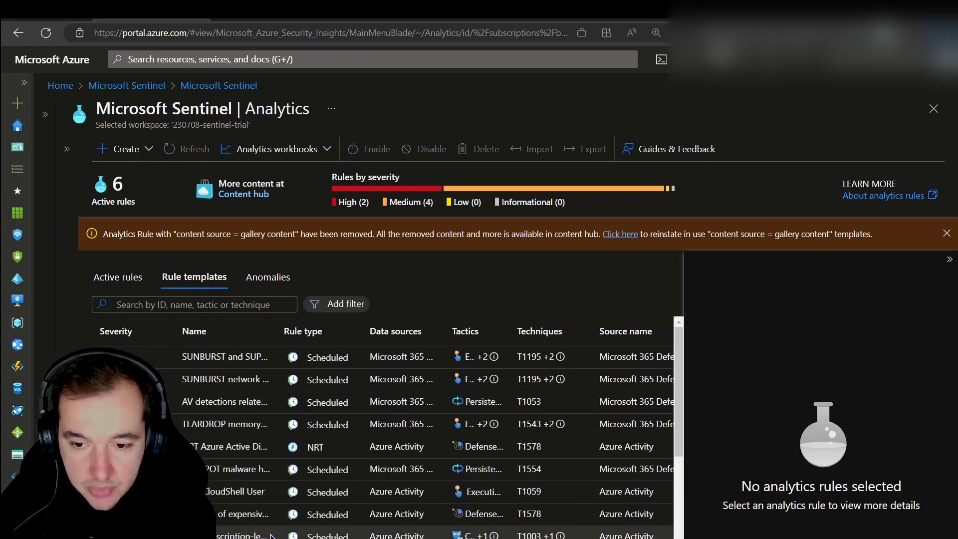
{"action": "left_click", "coordinate": [344, 309]}
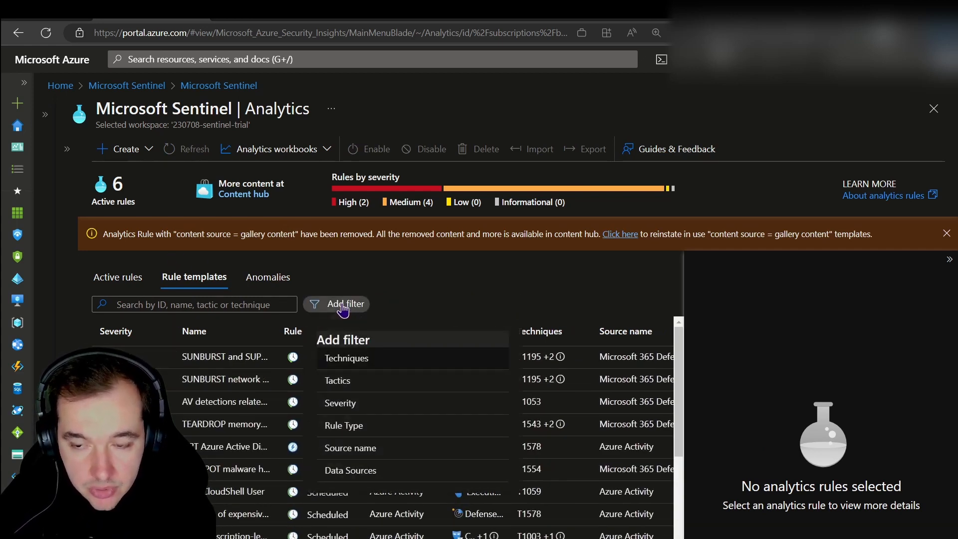
{"action": "left_click", "coordinate": [363, 367]}
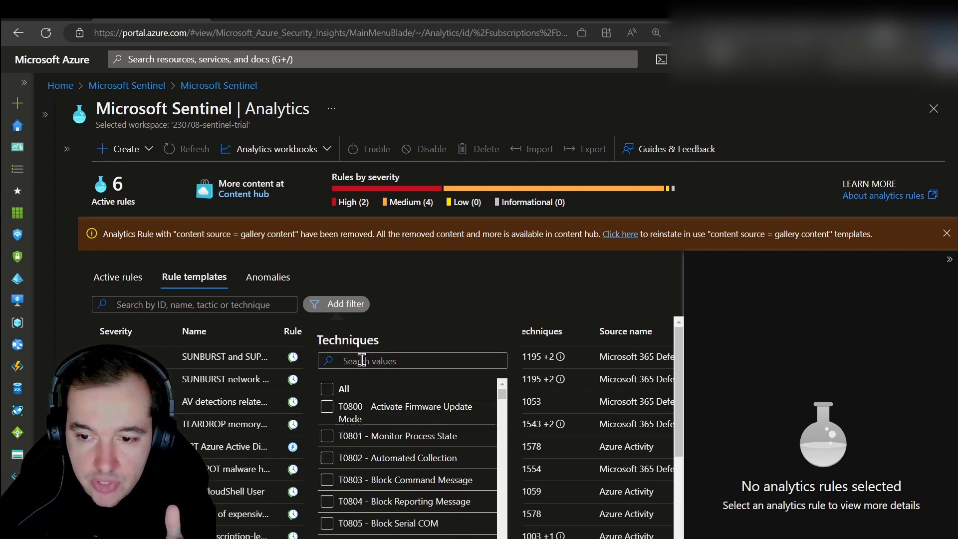
{"action": "left_click", "coordinate": [481, 414]}
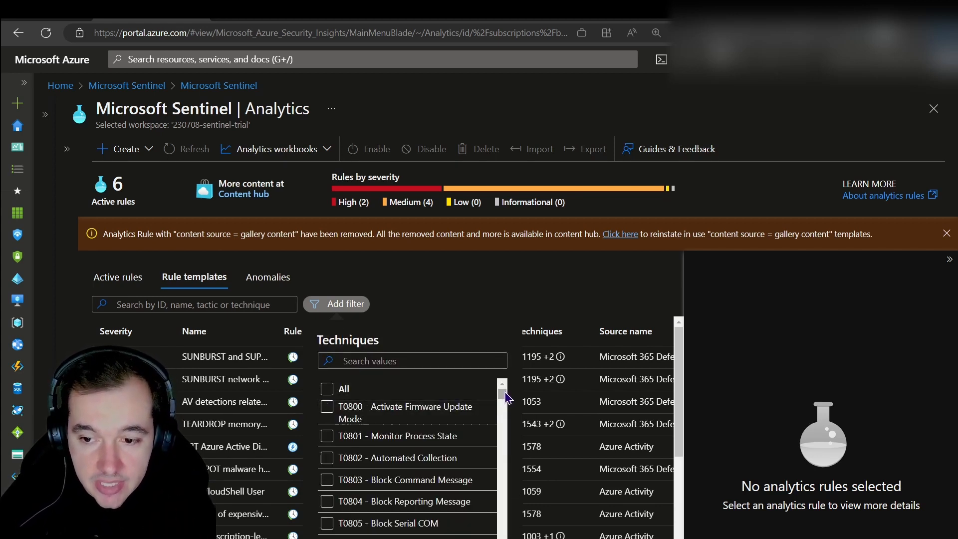
{"action": "left_click", "coordinate": [343, 415]}
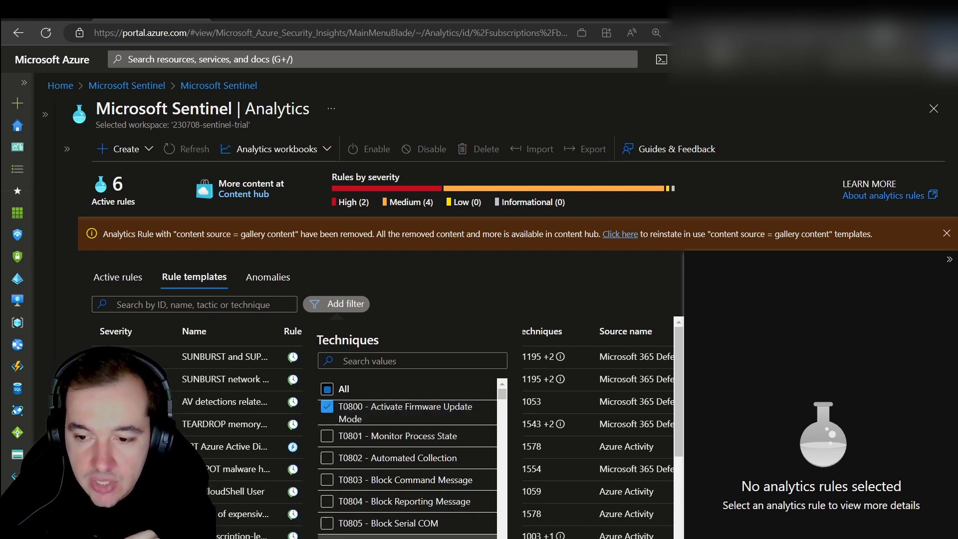
{"action": "left_click", "coordinate": [341, 538]}
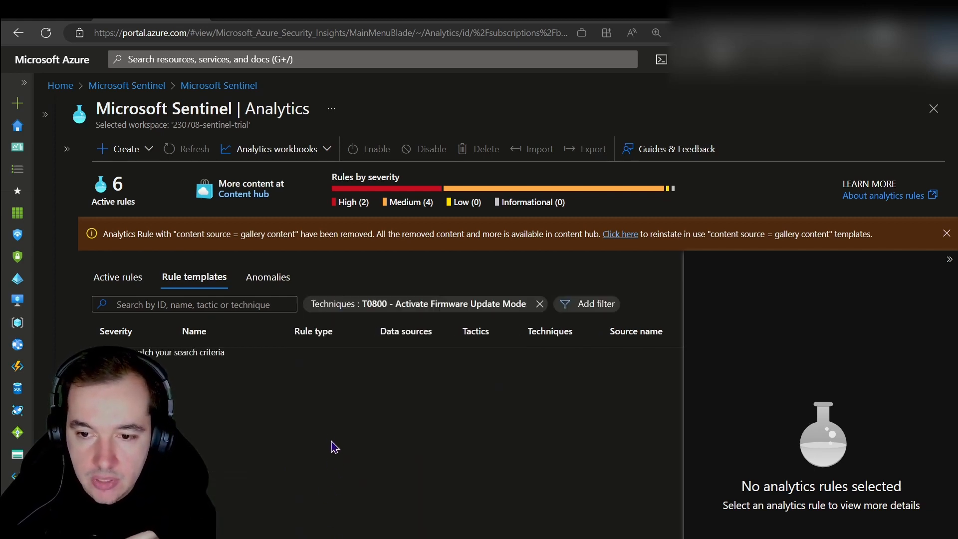
{"action": "left_click", "coordinate": [539, 304]}
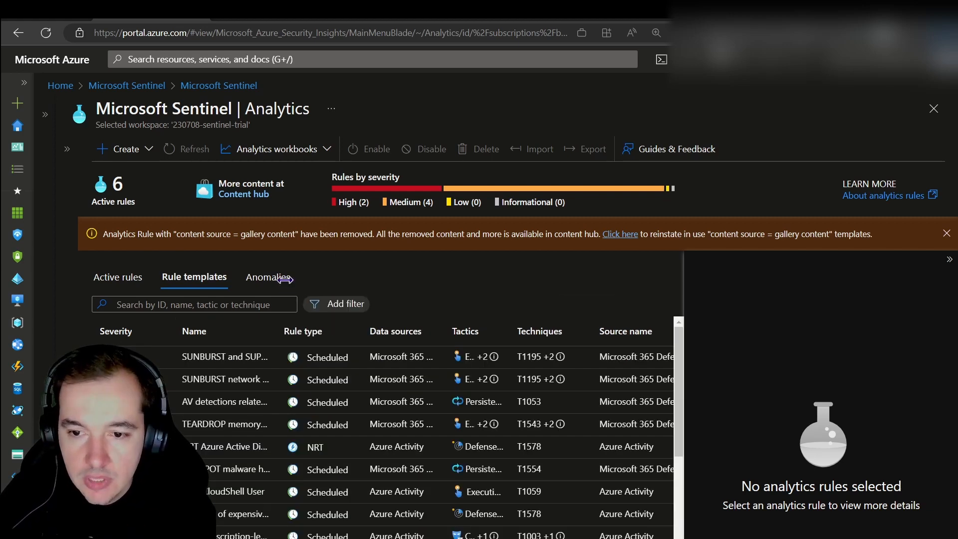
- Look through the list of anomaly rules, widening the Name column to read the full rule names
{"action": "left_click", "coordinate": [266, 278]}
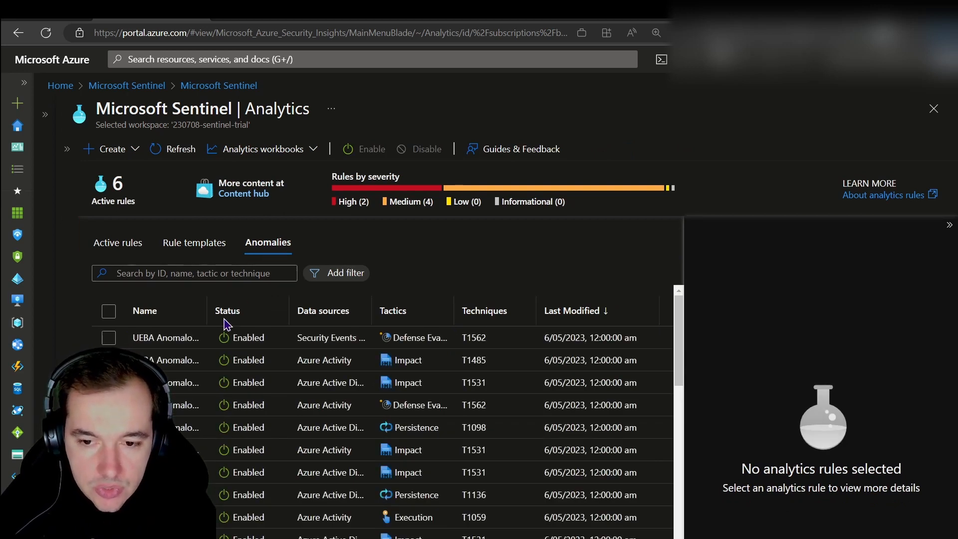
{"action": "left_click_drag", "start_coordinate": [206, 311], "coordinate": [320, 316]}
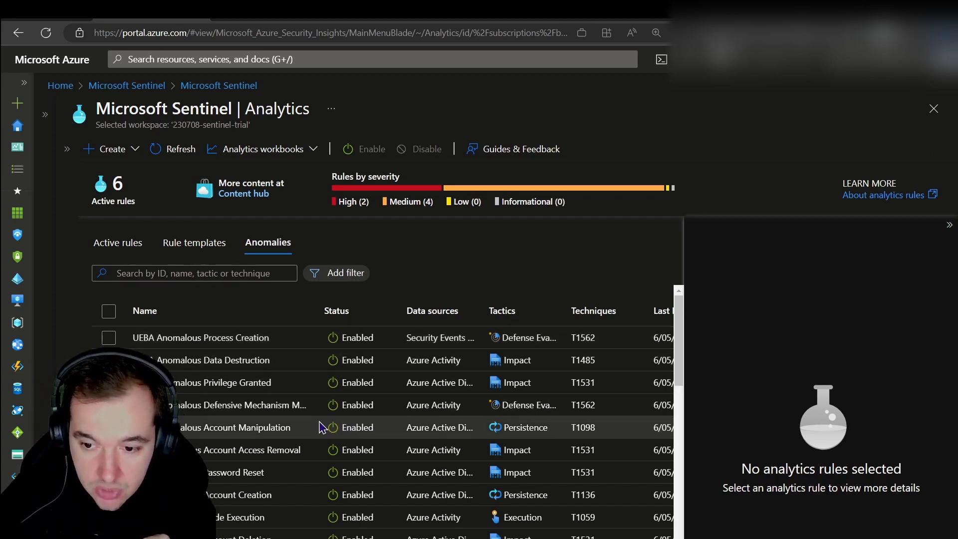
{"action": "scroll", "coordinate": [367, 389], "scroll_direction": "down", "scroll_amount": 15}
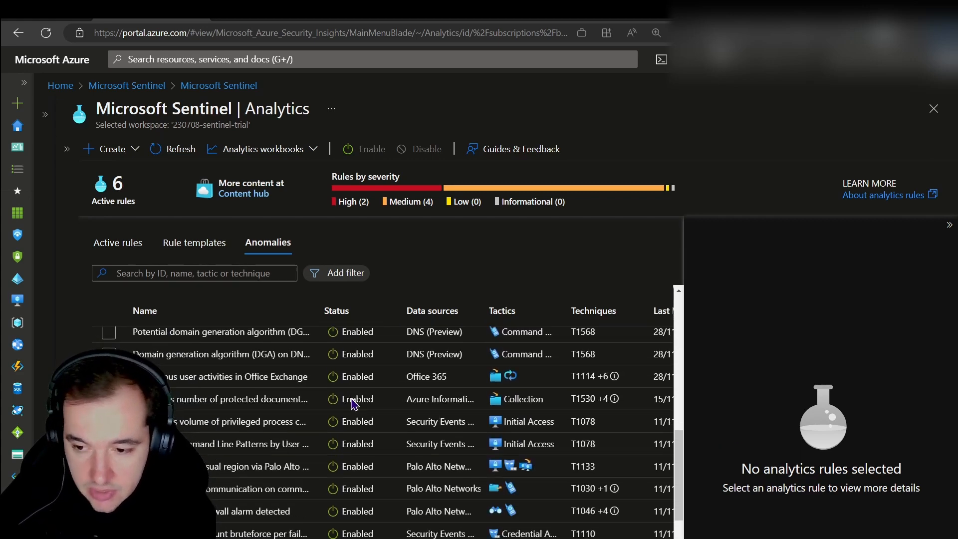
{"action": "scroll", "coordinate": [352, 405], "scroll_direction": "down", "scroll_amount": 5}
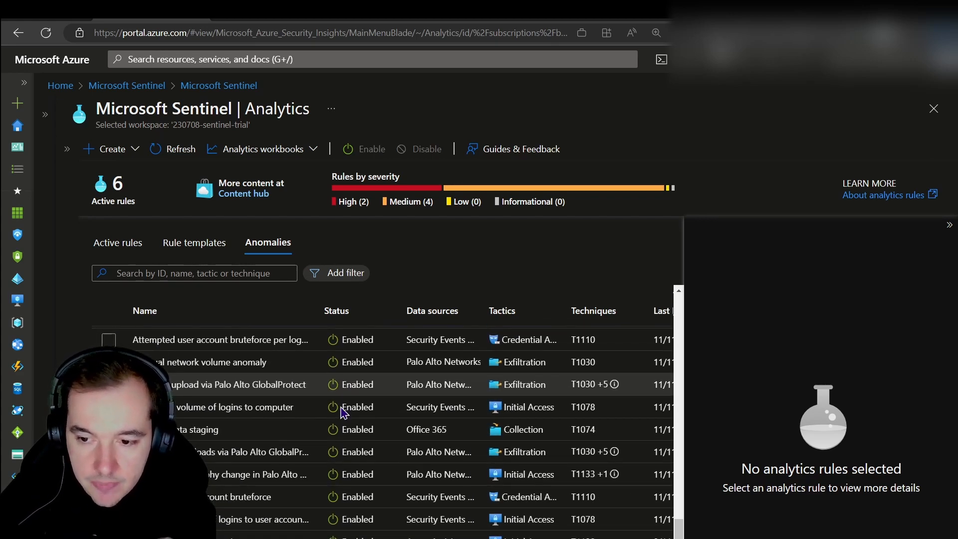
{"action": "scroll", "coordinate": [342, 412], "scroll_direction": "up", "scroll_amount": 15}
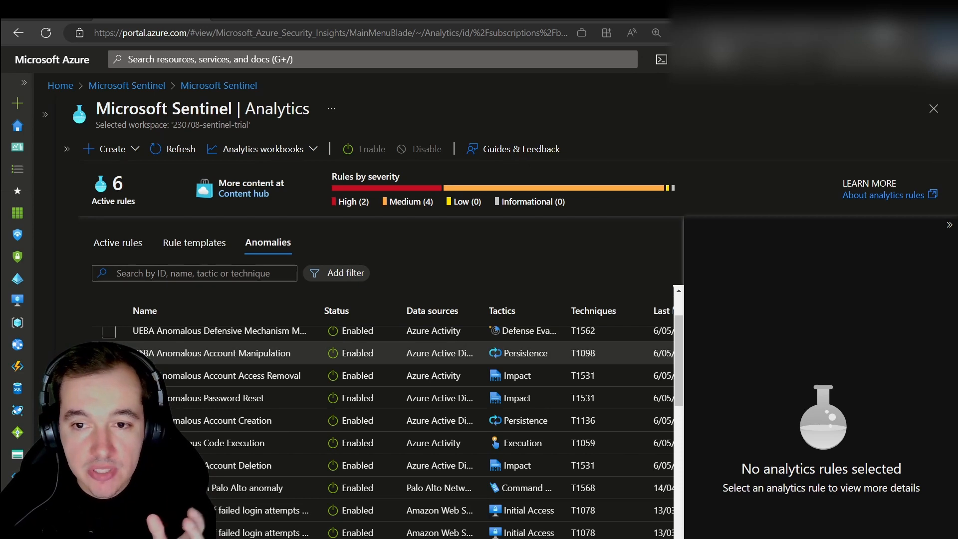
- Start a new Microsoft incident creation rule and name it "Defender for Cloud only medium and high Alerts"
{"action": "left_click", "coordinate": [121, 158]}
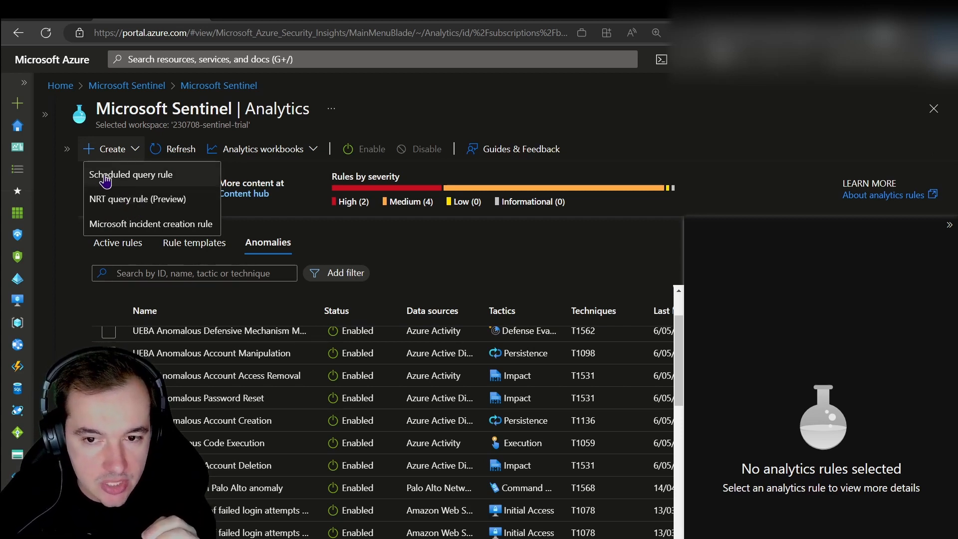
{"action": "left_click", "coordinate": [134, 225]}
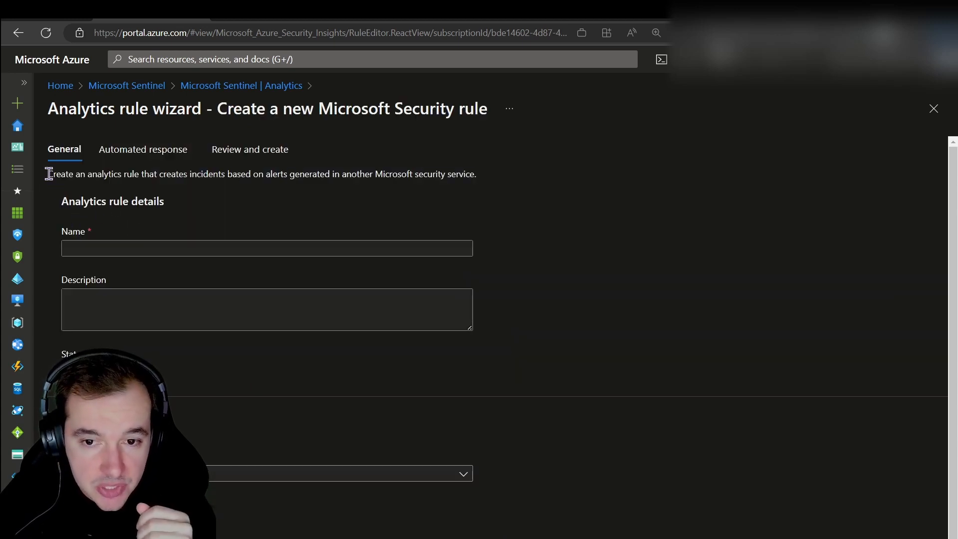
{"action": "left_click_drag", "start_coordinate": [48, 172], "coordinate": [474, 176]}
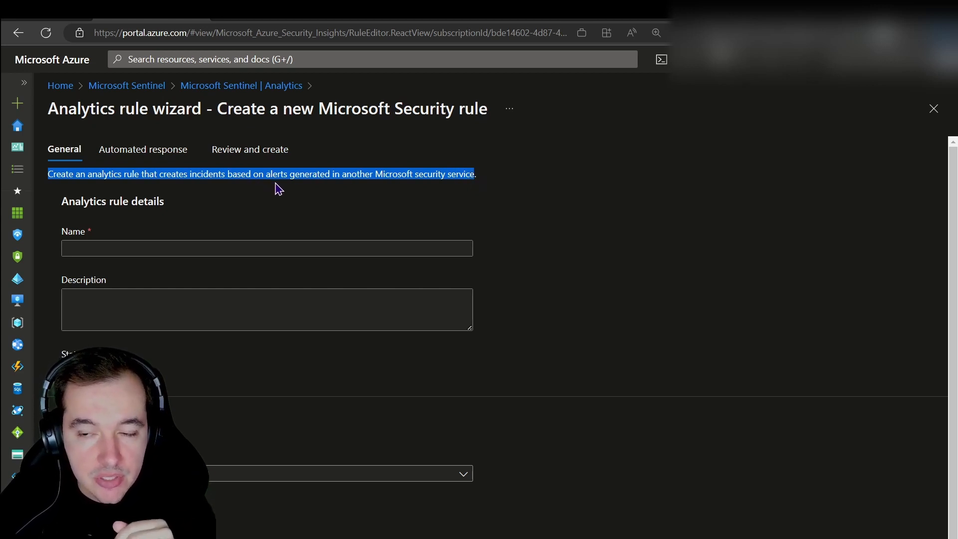
{"action": "left_click", "coordinate": [260, 198]}
{"action": "left_click", "coordinate": [175, 249]}
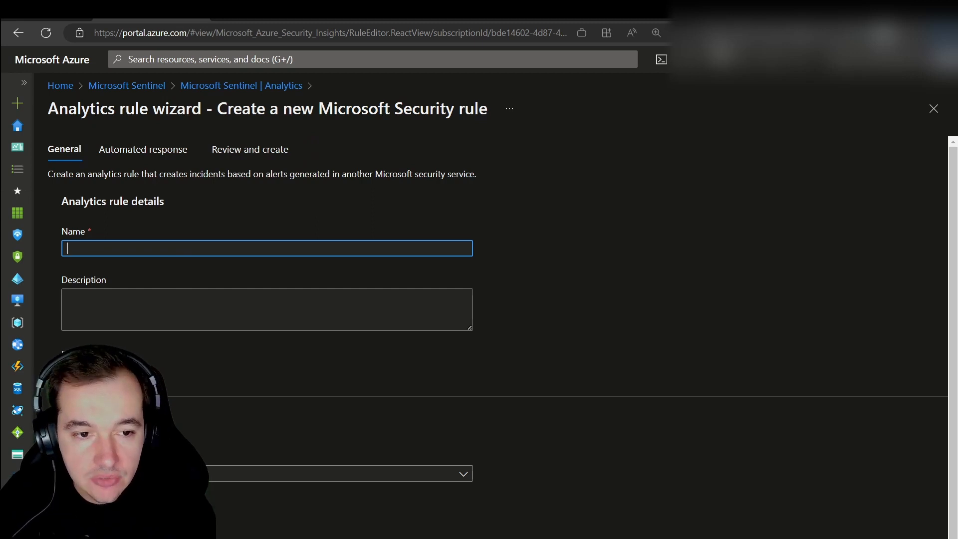
{"action": "type", "text": "Defender for Cloud only medium and high Alerts"}
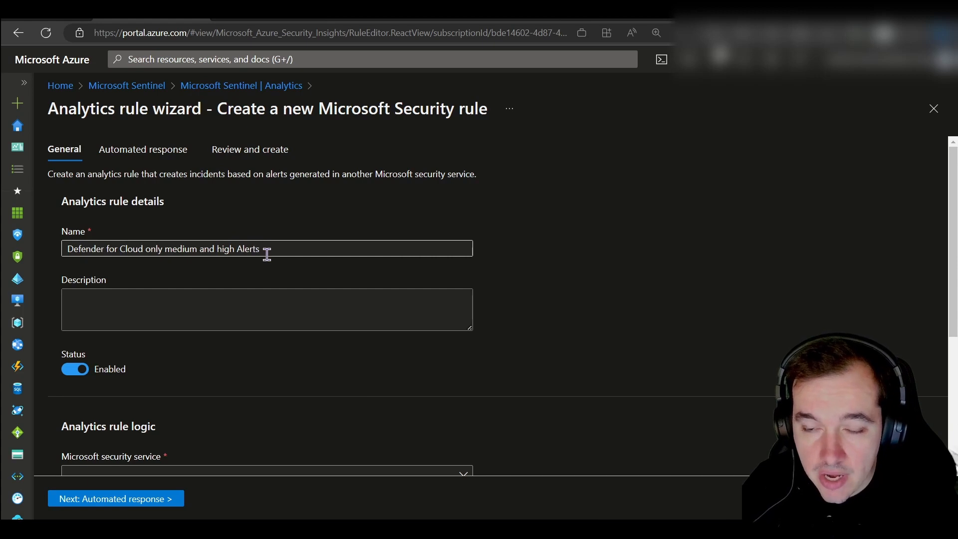
- Set the rule's Microsoft security service to Microsoft Defender for Cloud
{"action": "scroll", "coordinate": [246, 296], "scroll_direction": "down", "scroll_amount": 1}
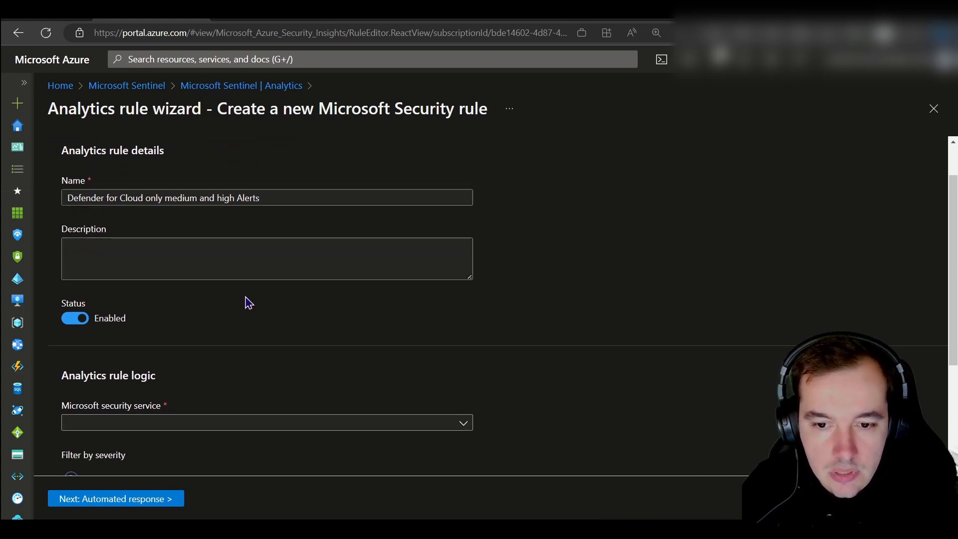
{"action": "scroll", "coordinate": [191, 335], "scroll_direction": "down", "scroll_amount": 1}
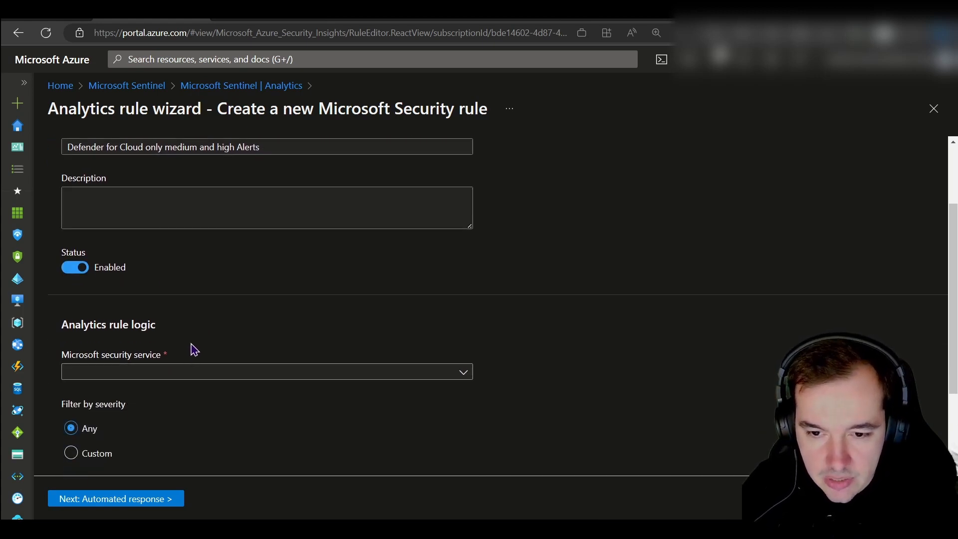
{"action": "left_click", "coordinate": [193, 375]}
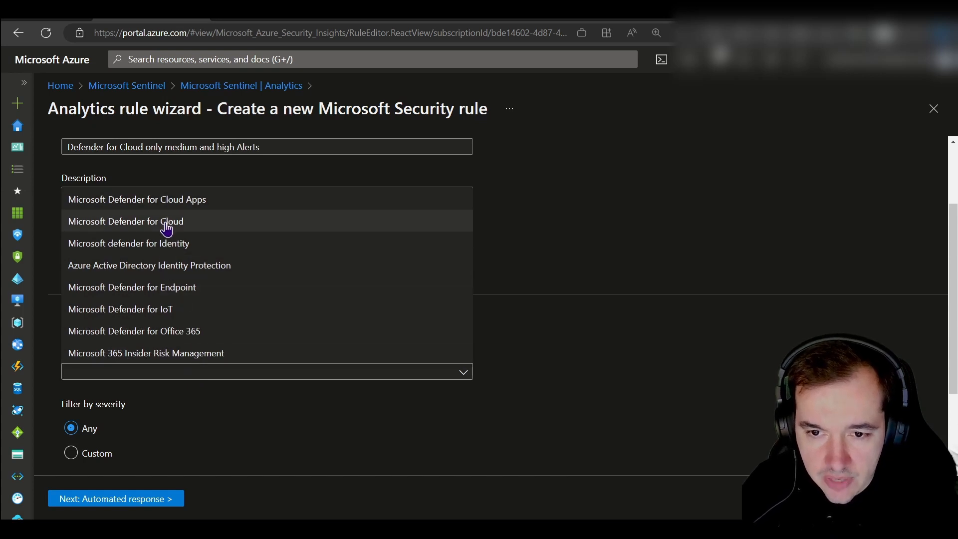
{"action": "left_click", "coordinate": [201, 226]}
- Set the rule's severity filter to Custom with only Medium and High selected
{"action": "scroll", "coordinate": [199, 414], "scroll_direction": "down", "scroll_amount": 2}
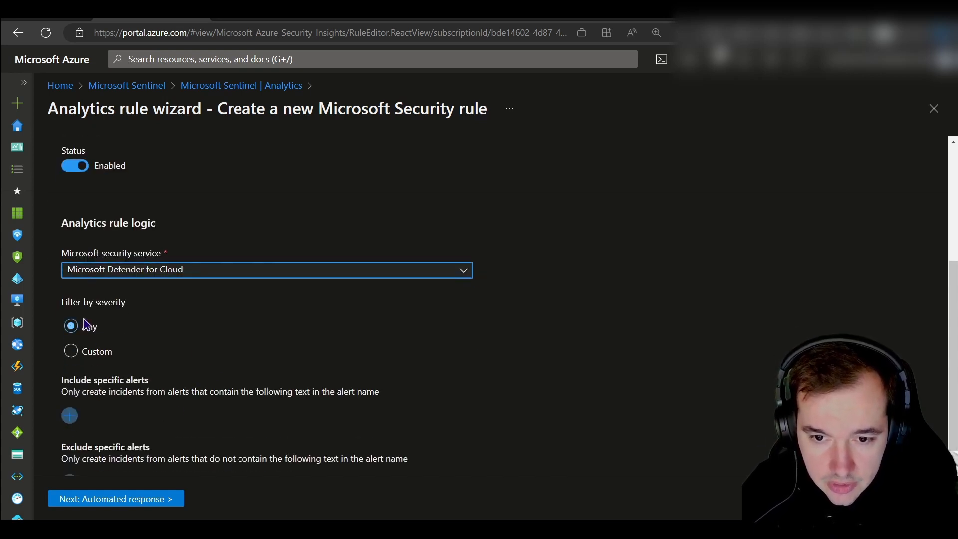
{"action": "left_click", "coordinate": [72, 352]}
{"action": "scroll", "coordinate": [178, 342], "scroll_direction": "down", "scroll_amount": 2}
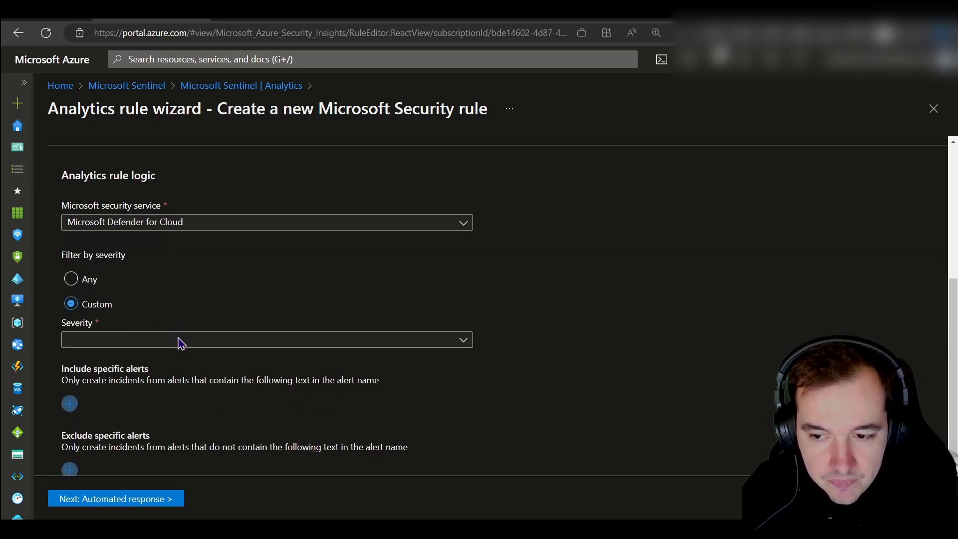
{"action": "left_click", "coordinate": [182, 328]}
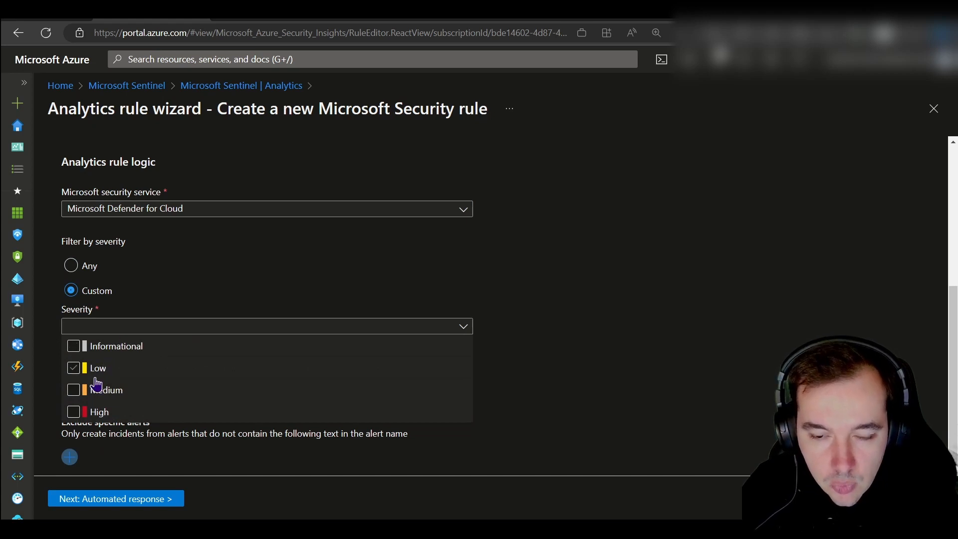
{"action": "left_click", "coordinate": [79, 392]}
{"action": "left_click", "coordinate": [79, 393]}
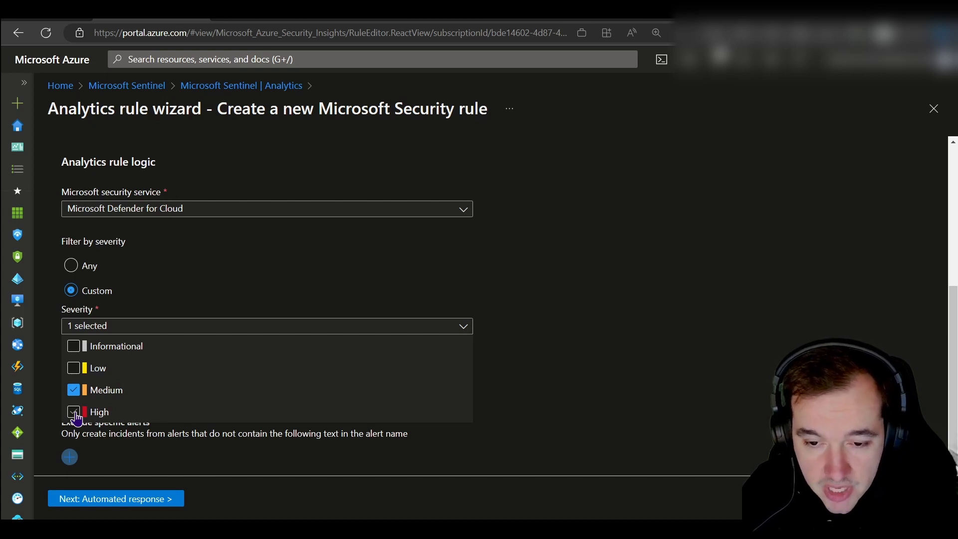
{"action": "left_click", "coordinate": [74, 412]}
{"action": "left_click", "coordinate": [175, 305]}
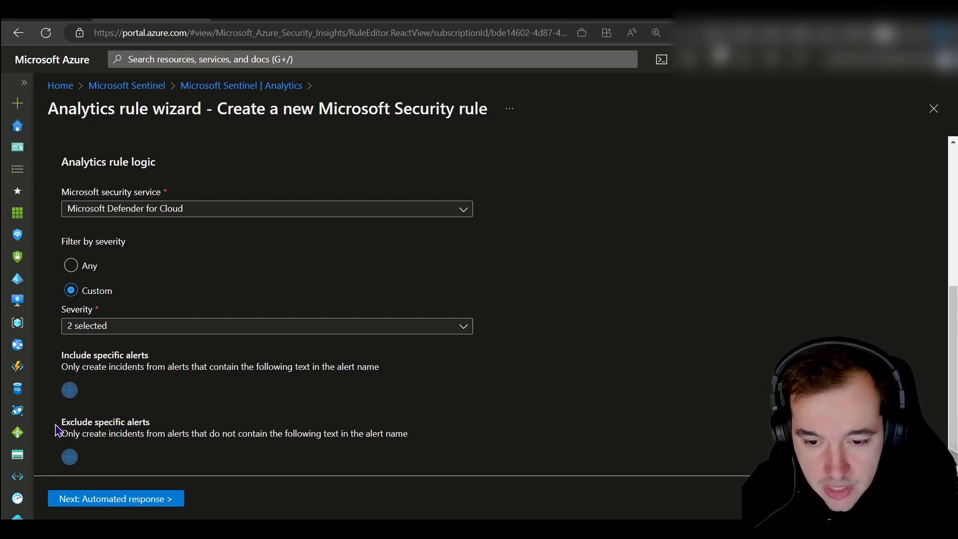
- Save the Defender for Cloud rule without automation rules and view it in the active rules list with the details pane collapsed
{"action": "left_click", "coordinate": [112, 499]}
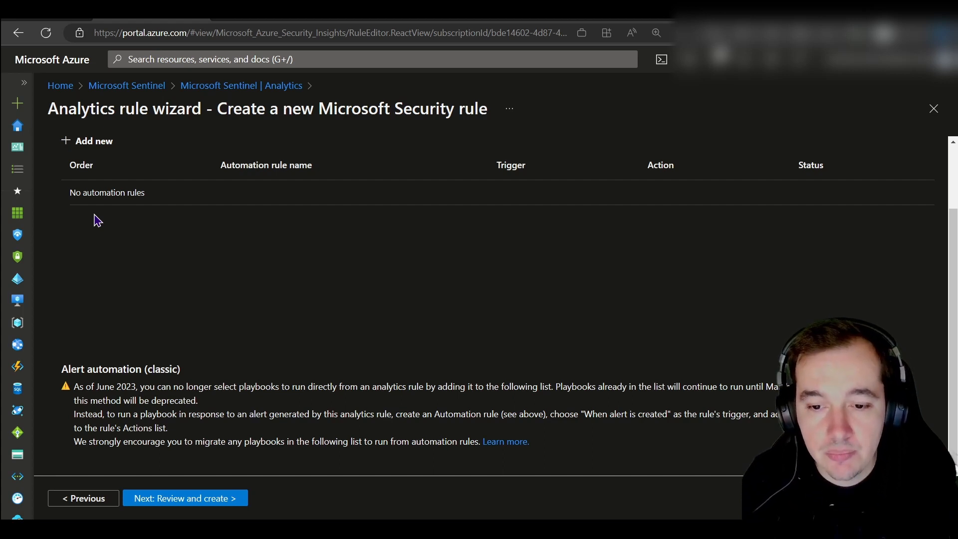
{"action": "left_click", "coordinate": [160, 498]}
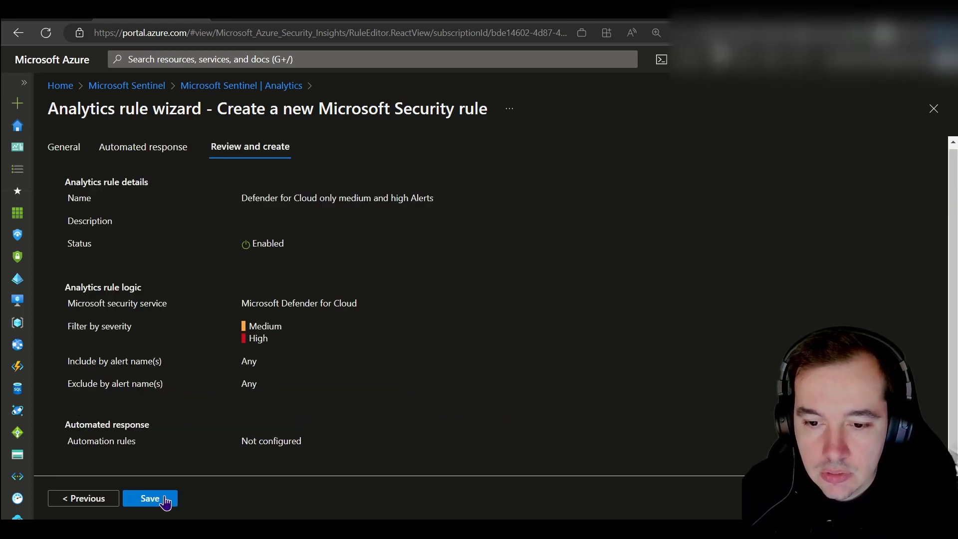
{"action": "left_click", "coordinate": [159, 498]}
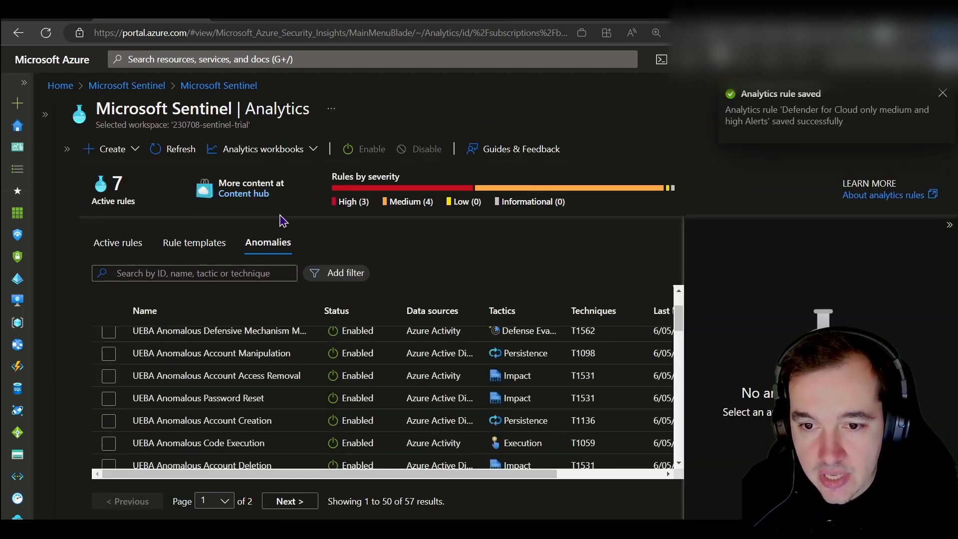
{"action": "left_click", "coordinate": [119, 245]}
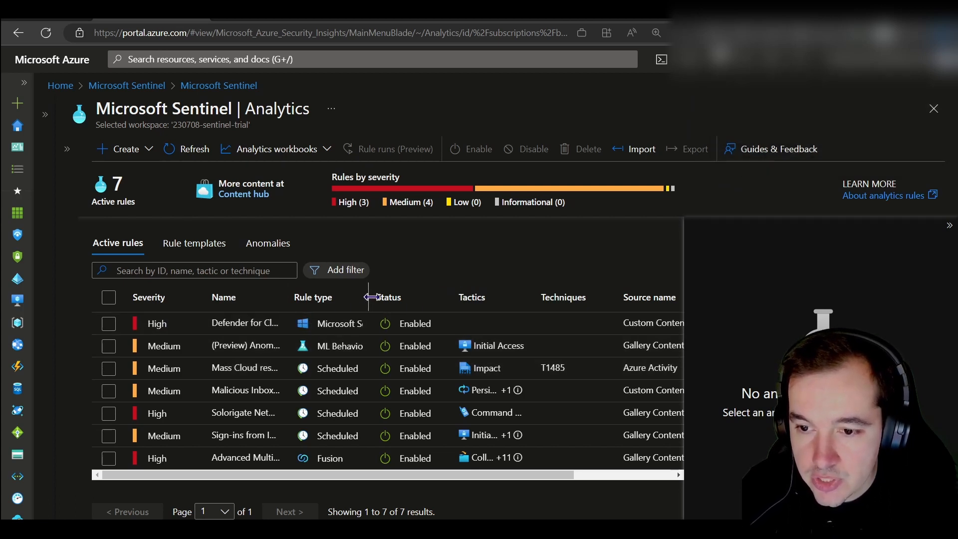
{"action": "left_click", "coordinate": [949, 226]}
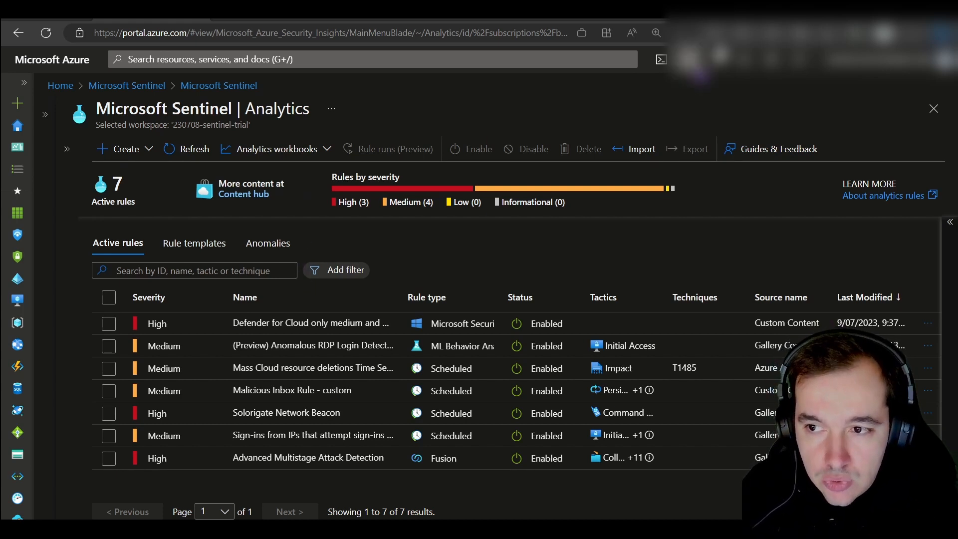
- Switch to the "Detect threats out-of-the-box" documentation and read the Microsoft security entry in the table of detection rule types
{"action": "left_click", "coordinate": [264, 12]}
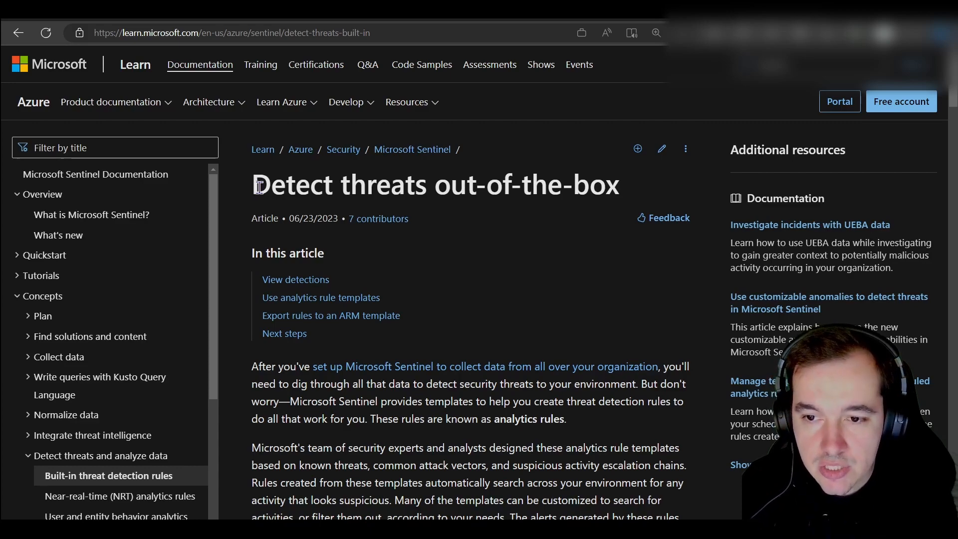
{"action": "scroll", "coordinate": [270, 178], "scroll_direction": "down", "scroll_amount": 15}
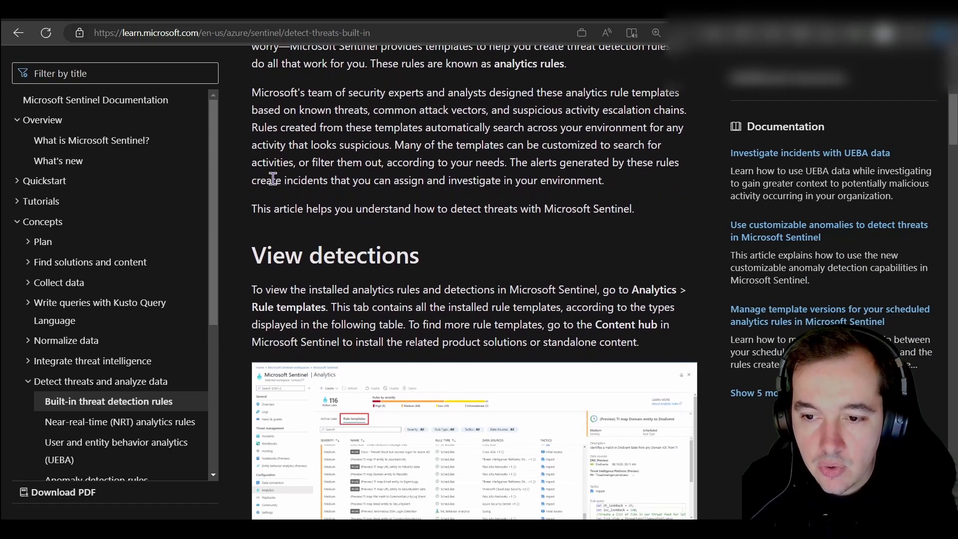
{"action": "scroll", "coordinate": [273, 179], "scroll_direction": "up", "scroll_amount": 1}
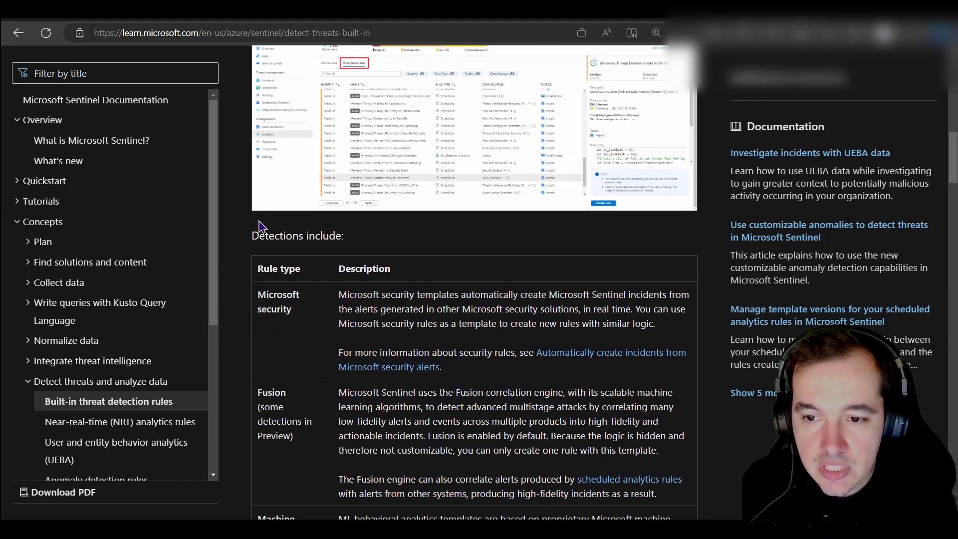
{"action": "left_click_drag", "start_coordinate": [253, 233], "coordinate": [349, 240]}
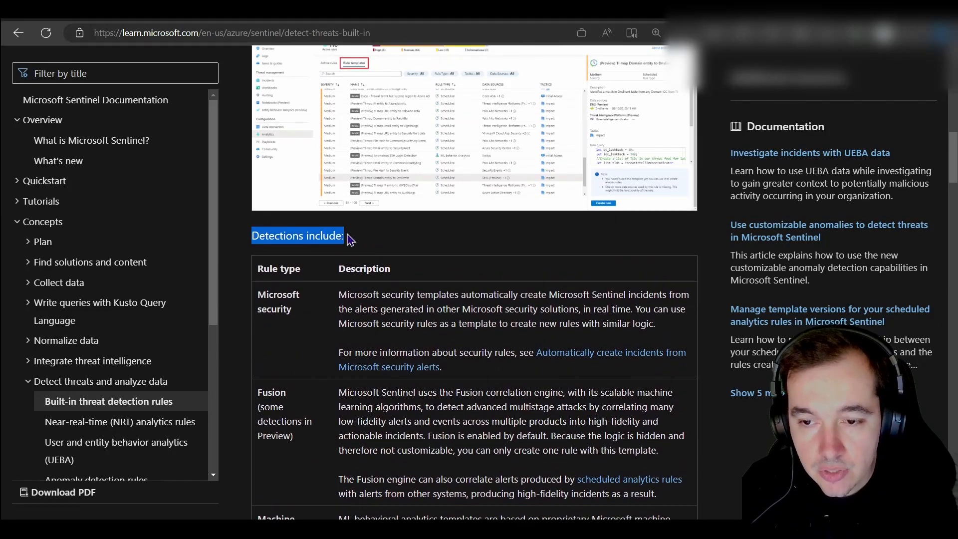
{"action": "left_click", "coordinate": [323, 254]}
{"action": "scroll", "coordinate": [319, 256], "scroll_direction": "down", "scroll_amount": 1}
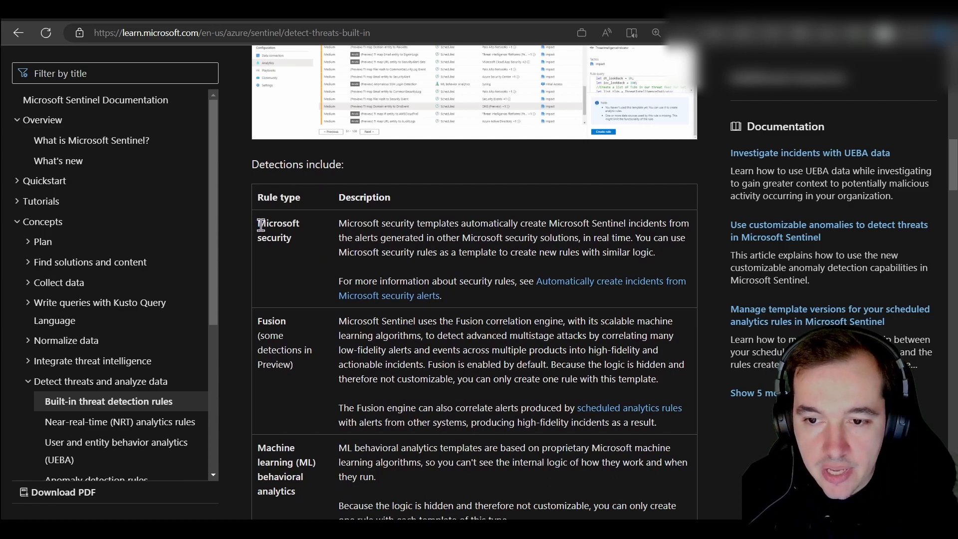
{"action": "left_click_drag", "start_coordinate": [260, 225], "coordinate": [297, 247]}
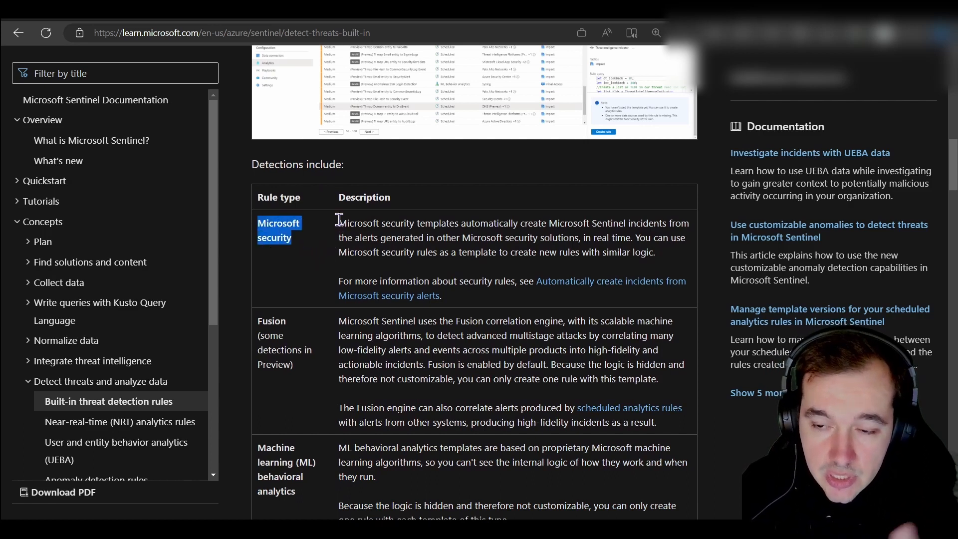
{"action": "left_click_drag", "start_coordinate": [339, 223], "coordinate": [634, 242]}
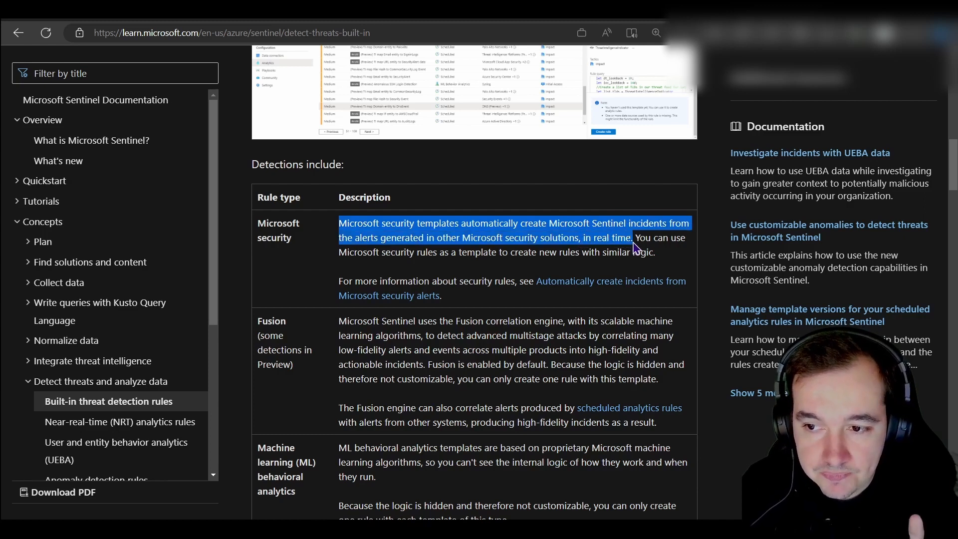
{"action": "left_click", "coordinate": [504, 257]}
- Read the Fusion entry in the rule type table, highlighting its correlation engine description and the paragraph on scheduled analytics rules
{"action": "scroll", "coordinate": [289, 255], "scroll_direction": "down", "scroll_amount": 1}
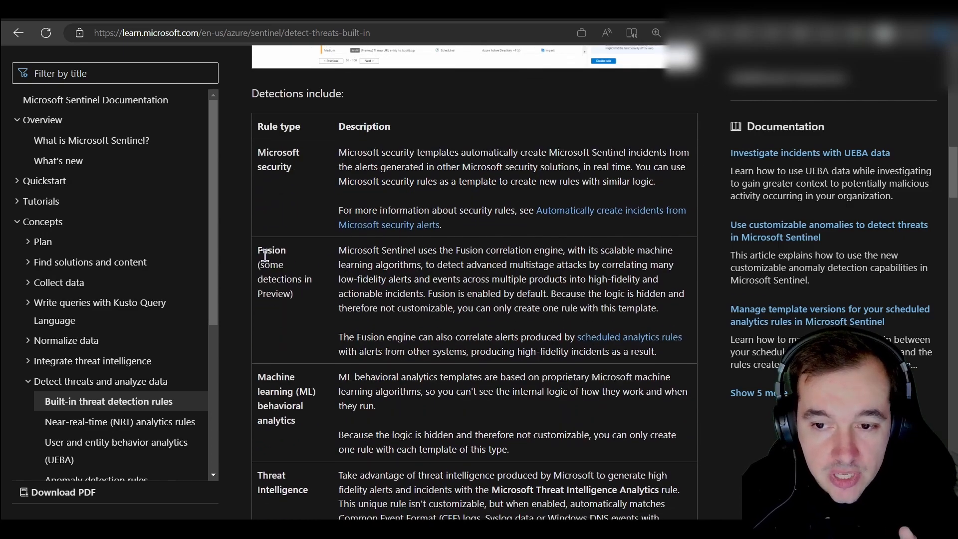
{"action": "left_click_drag", "start_coordinate": [260, 249], "coordinate": [306, 303]}
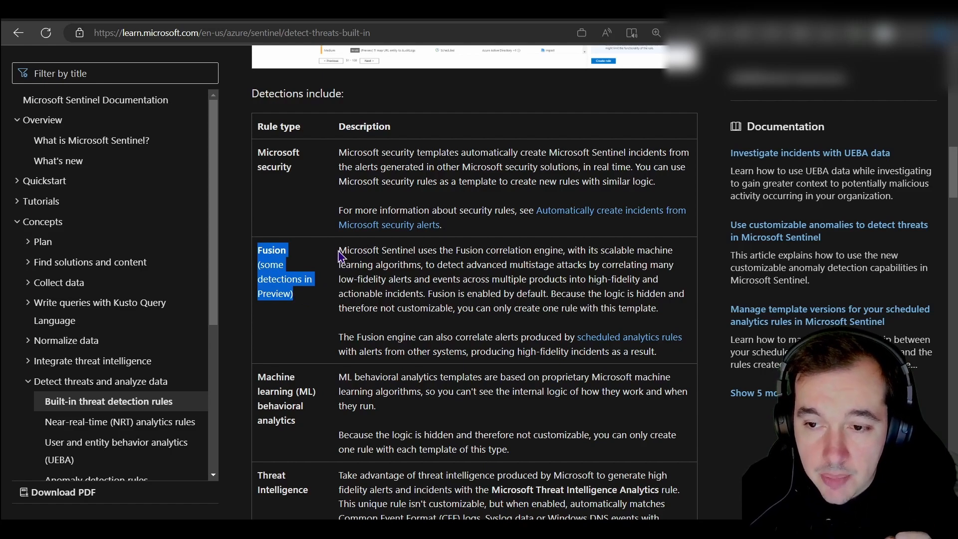
{"action": "left_click_drag", "start_coordinate": [339, 251], "coordinate": [500, 266]}
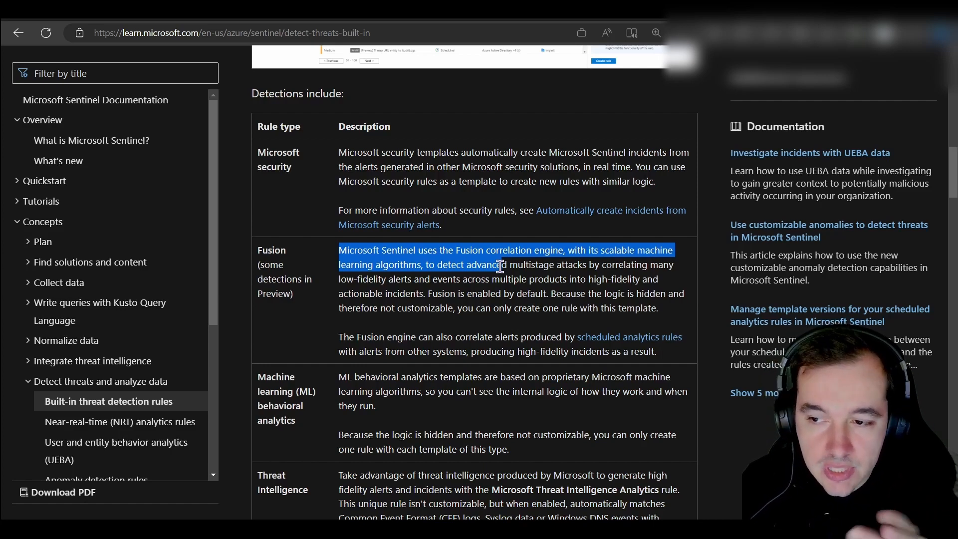
{"action": "left_click_drag", "start_coordinate": [500, 266], "coordinate": [555, 268]}
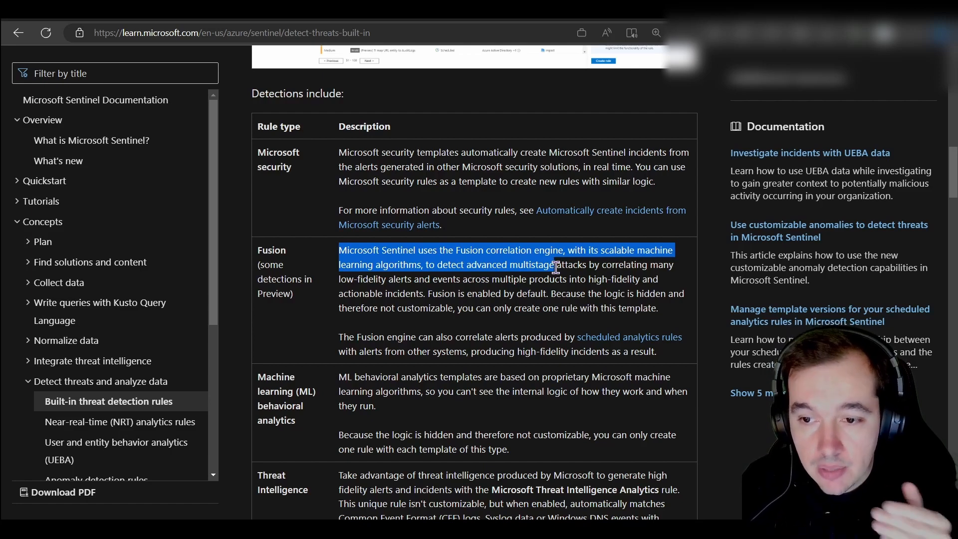
{"action": "left_click_drag", "start_coordinate": [555, 268], "coordinate": [662, 312]}
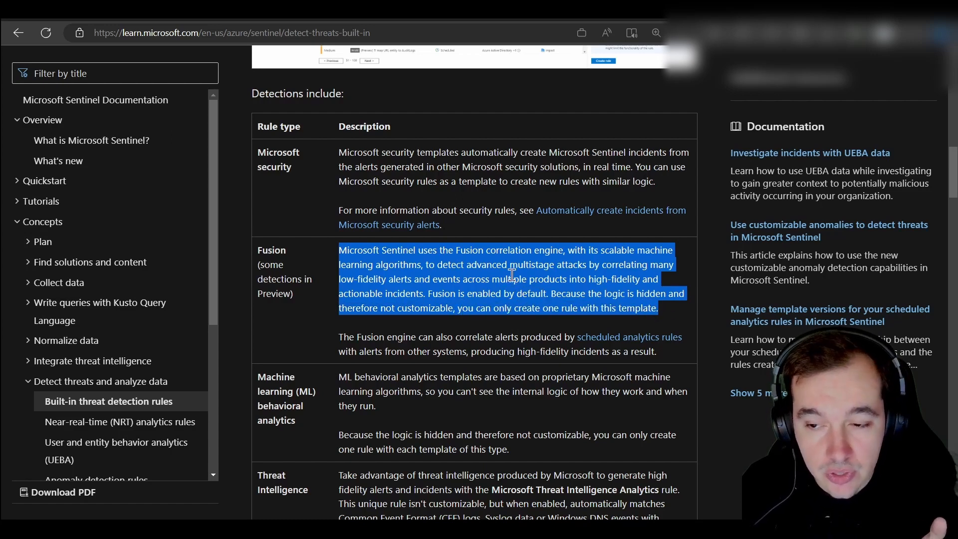
{"action": "left_click_drag", "start_coordinate": [337, 344], "coordinate": [665, 357]}
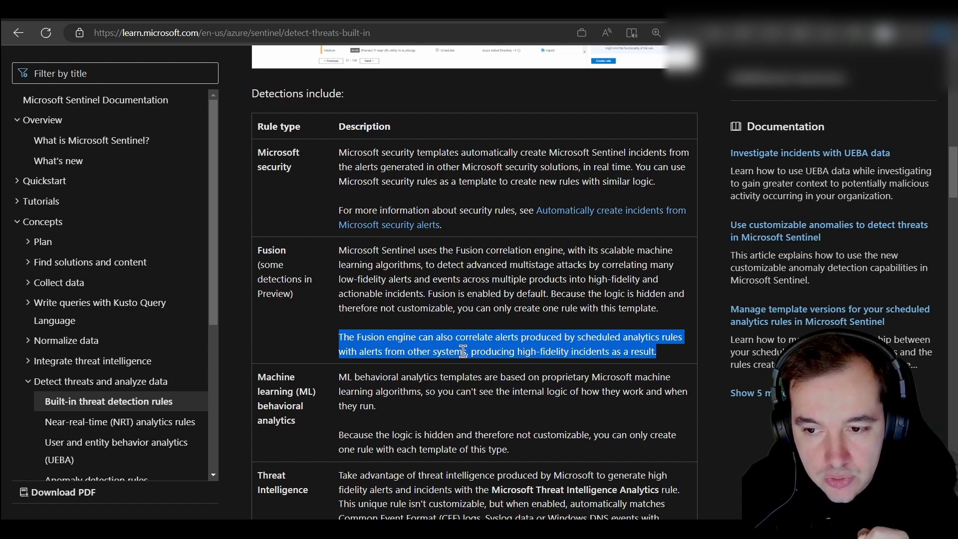
{"action": "left_click", "coordinate": [463, 351]}
- Review the remaining documented rule types, from Machine learning (ML) behavioral analytics through Threat Intelligence, Anomaly and Scheduled to Near-real-time (NRT)
{"action": "scroll", "coordinate": [350, 309], "scroll_direction": "down", "scroll_amount": 1}
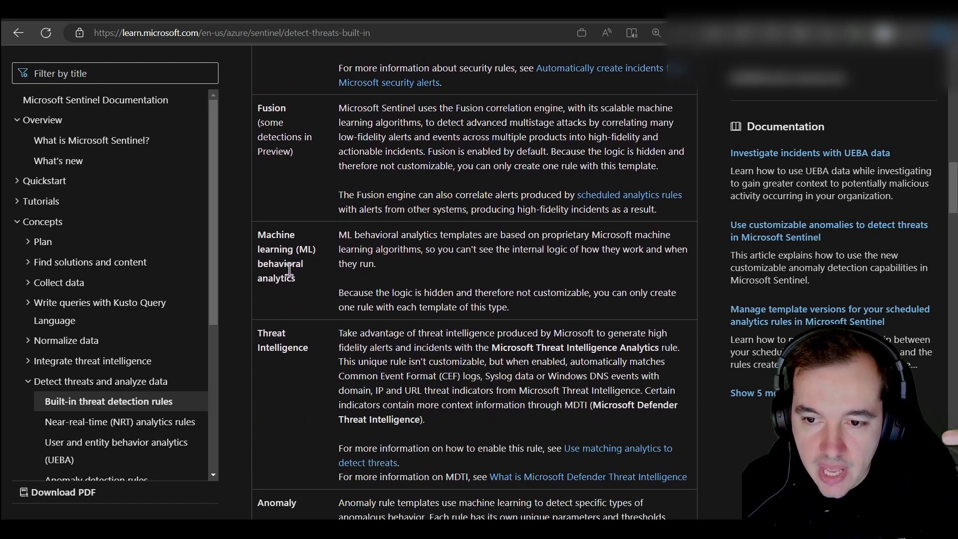
{"action": "scroll", "coordinate": [280, 257], "scroll_direction": "down", "scroll_amount": 2}
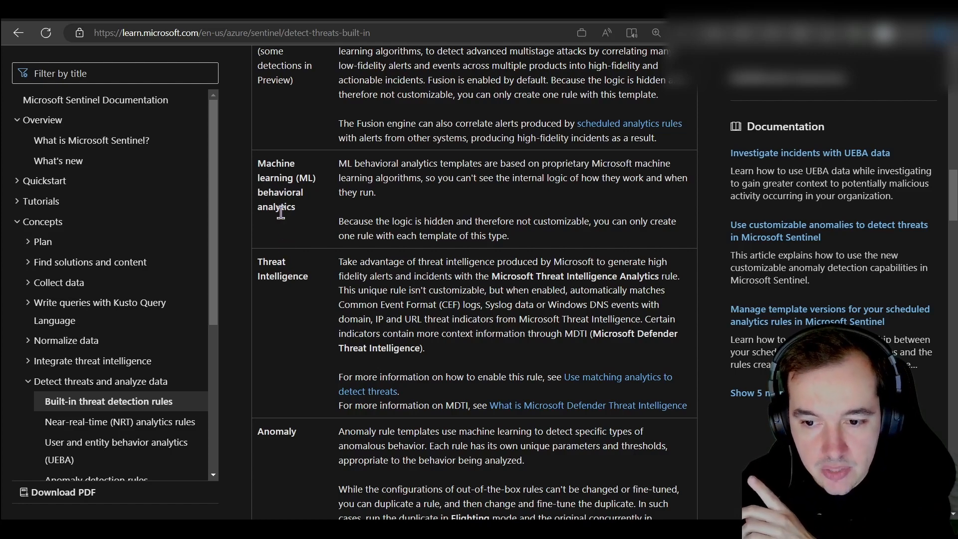
{"action": "scroll", "coordinate": [281, 214], "scroll_direction": "down", "scroll_amount": 2}
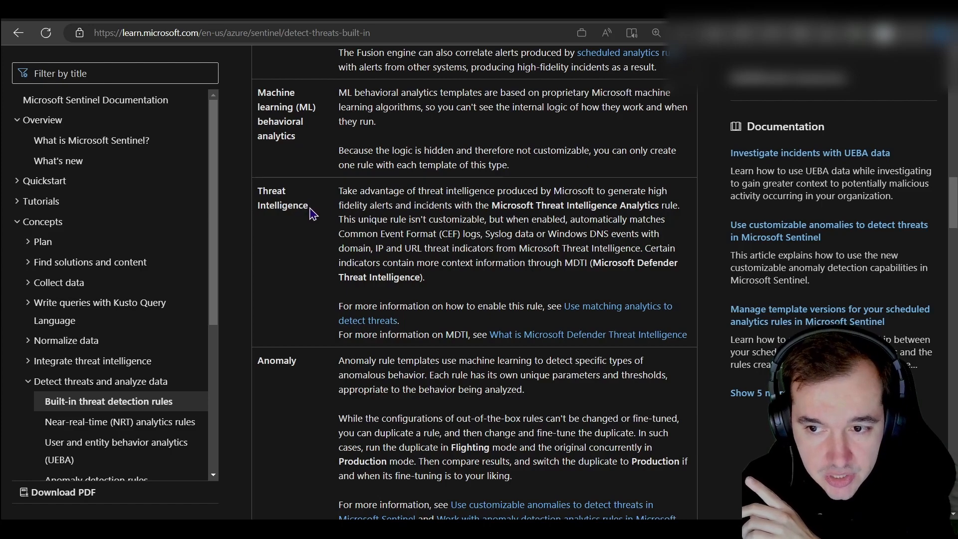
{"action": "scroll", "coordinate": [268, 349], "scroll_direction": "down", "scroll_amount": 2}
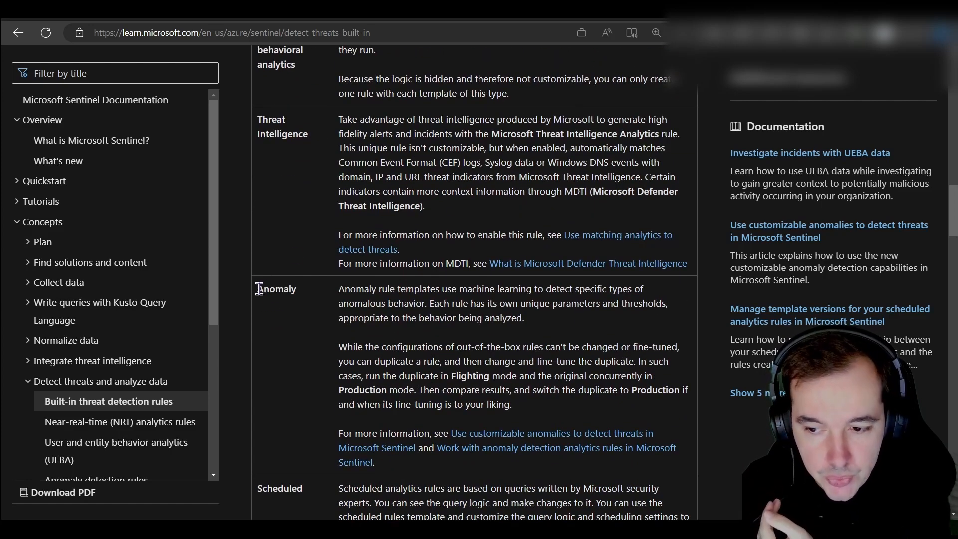
{"action": "scroll", "coordinate": [259, 289], "scroll_direction": "down", "scroll_amount": 2}
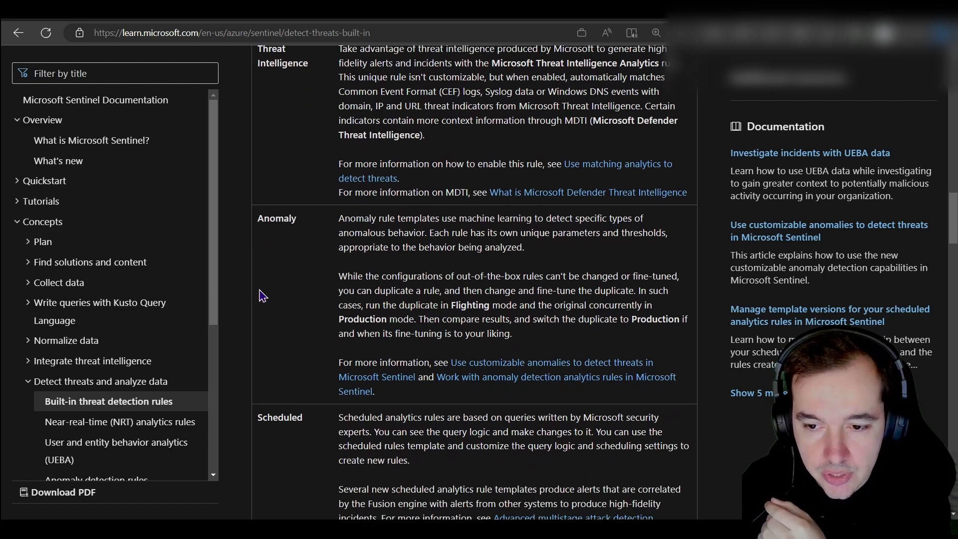
{"action": "scroll", "coordinate": [263, 296], "scroll_direction": "down", "scroll_amount": 6}
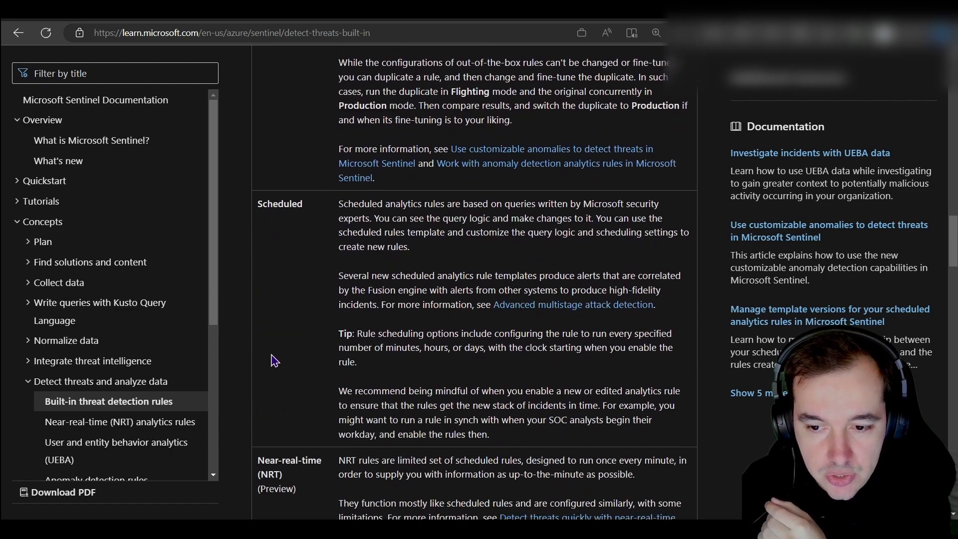
{"action": "scroll", "coordinate": [270, 357], "scroll_direction": "down", "scroll_amount": 4}
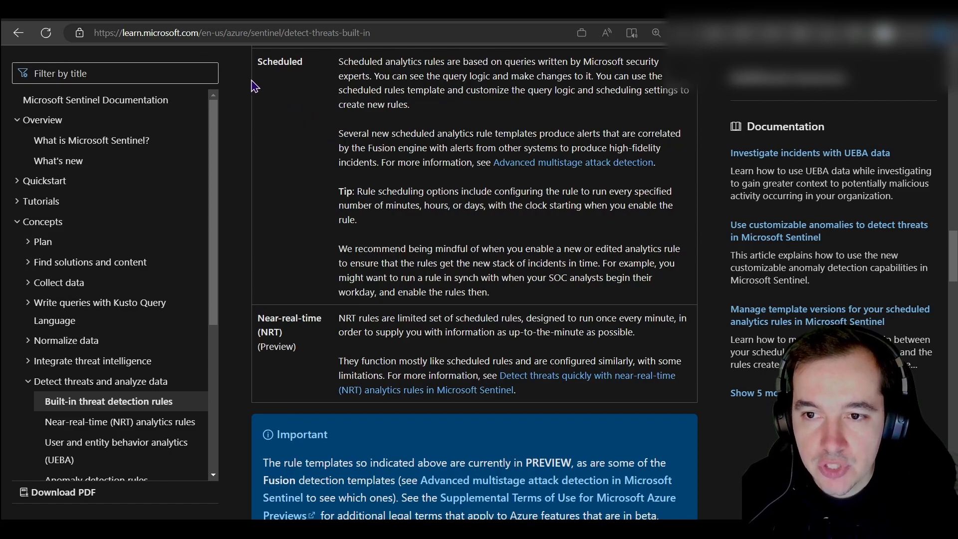
- Return to the Microsoft Sentinel Analytics page and filter the rule templates to the Fusion rule type
{"action": "left_click", "coordinate": [135, 19]}
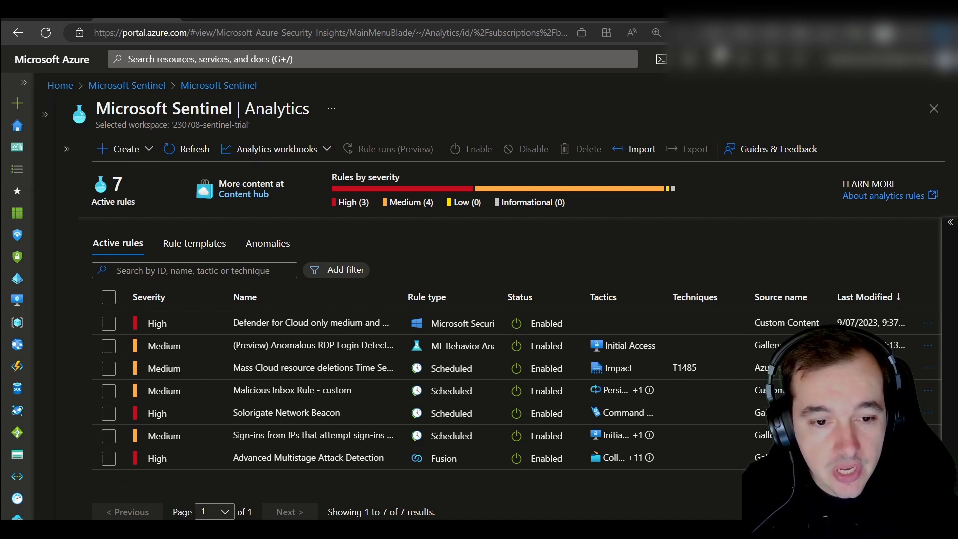
{"action": "left_click", "coordinate": [181, 252]}
{"action": "left_click", "coordinate": [343, 304]}
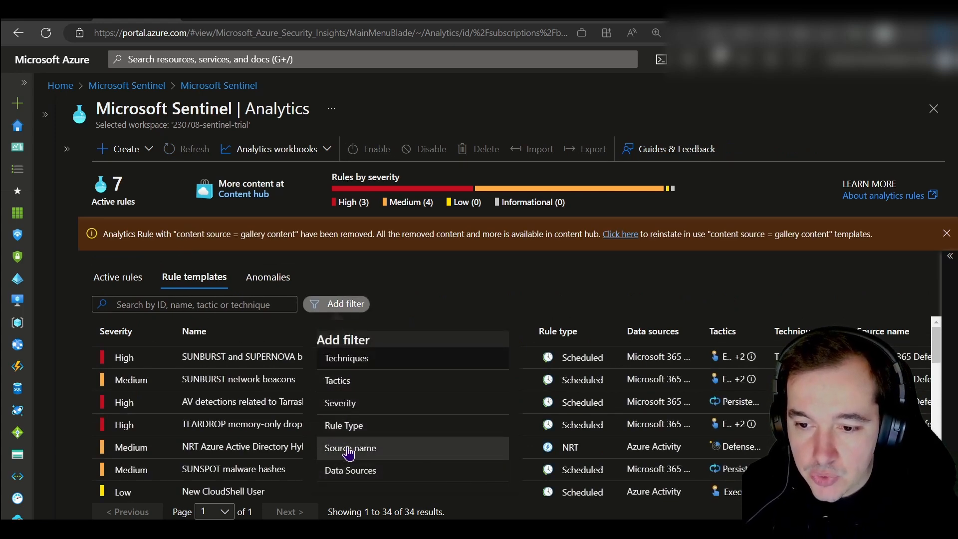
{"action": "left_click", "coordinate": [351, 425]}
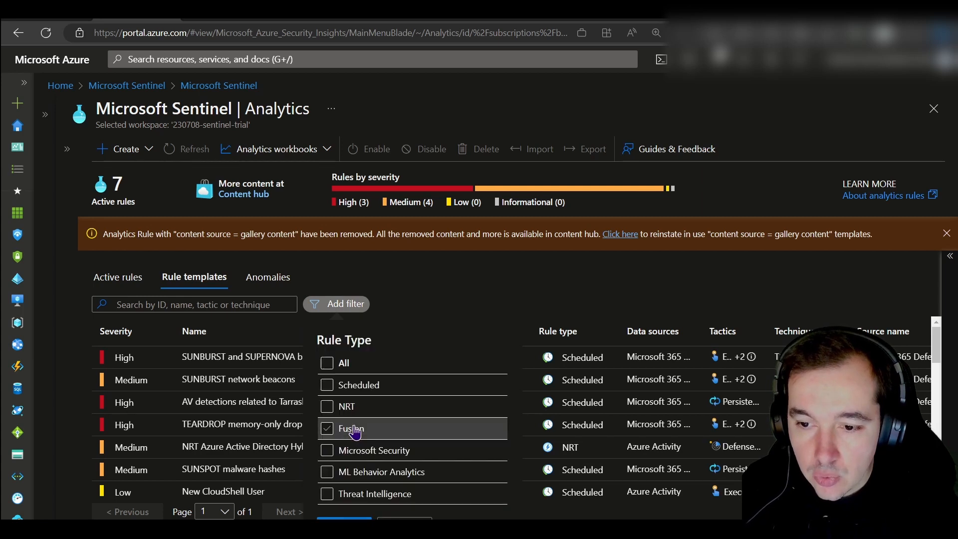
{"action": "left_click", "coordinate": [327, 428]}
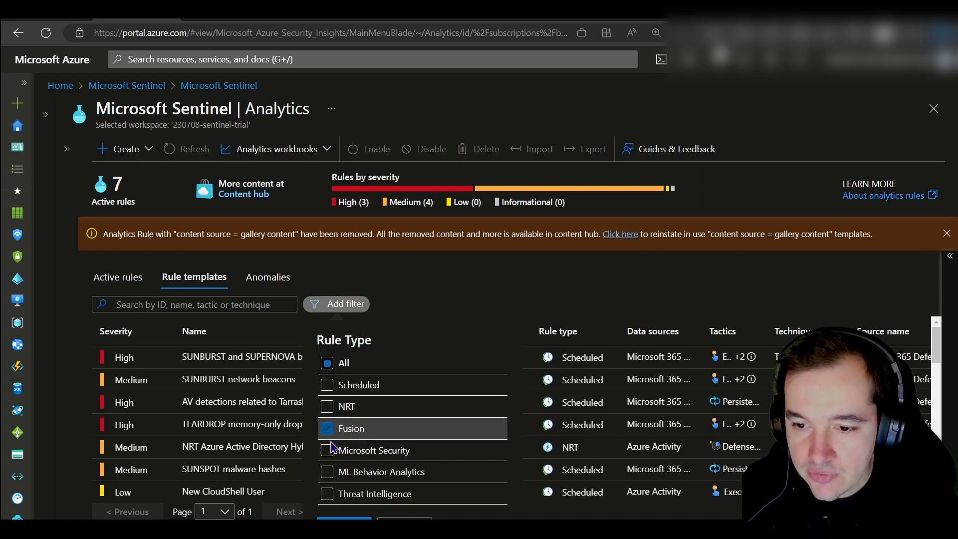
{"action": "left_click", "coordinate": [344, 520]}
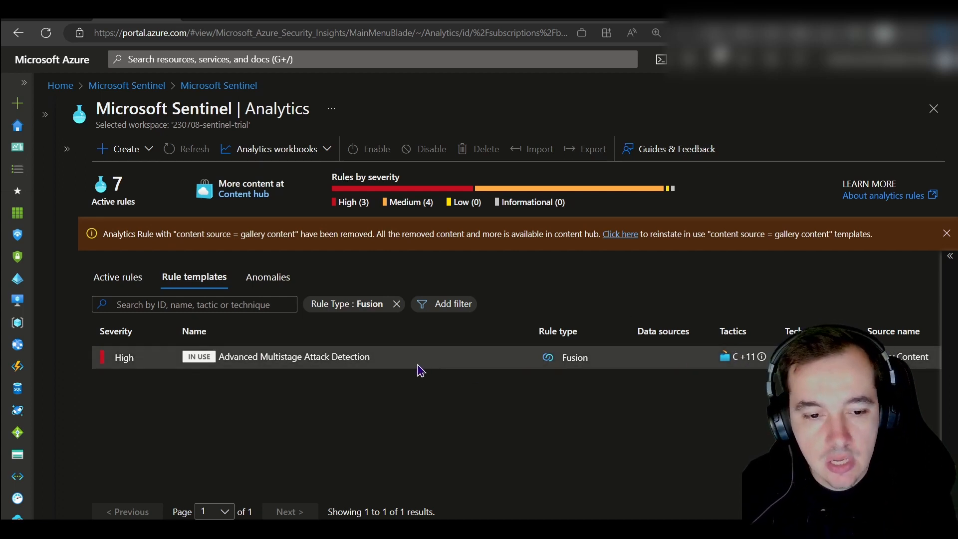
- Open the details of the Advanced Multistage Attack Detection template and read its description and the list of covered Fusion detections
{"action": "left_click", "coordinate": [369, 358]}
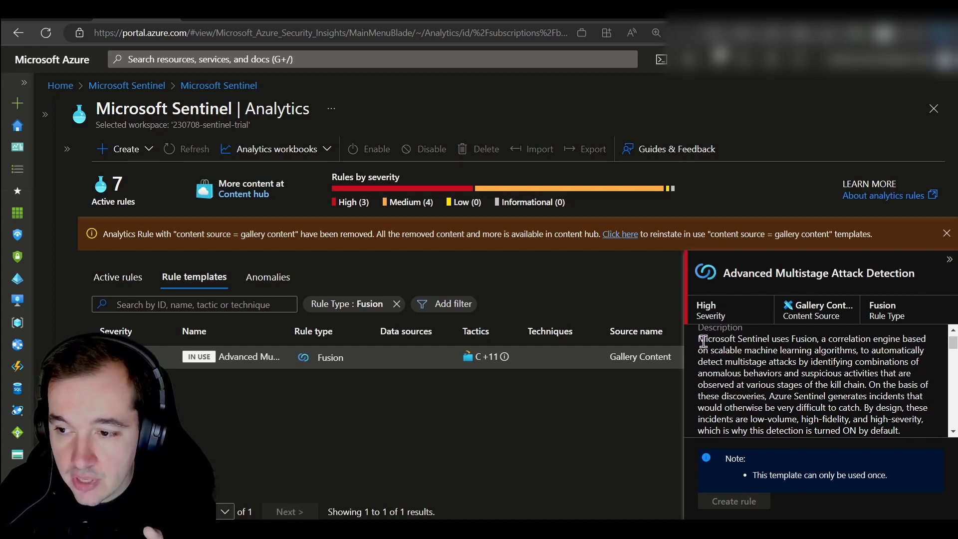
{"action": "left_click_drag", "start_coordinate": [703, 338], "coordinate": [772, 380]}
{"action": "scroll", "coordinate": [739, 379], "scroll_direction": "down", "scroll_amount": 3}
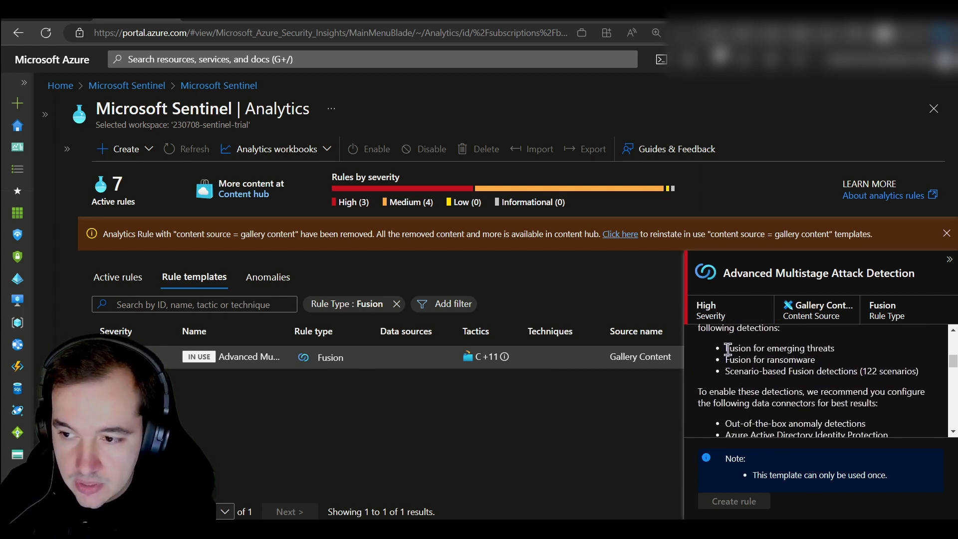
{"action": "left_click_drag", "start_coordinate": [726, 348], "coordinate": [912, 375]}
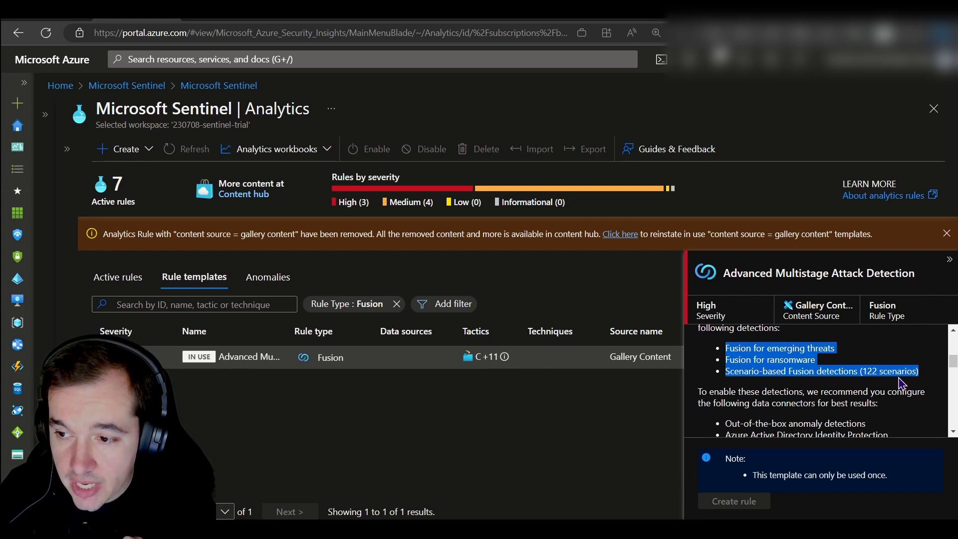
{"action": "left_click", "coordinate": [733, 391]}
- Examine the data connectors recommended for the Advanced Multistage Attack Detection template, highlighting the list through Microsoft Defender for Office 365
{"action": "scroll", "coordinate": [733, 384], "scroll_direction": "down", "scroll_amount": 1}
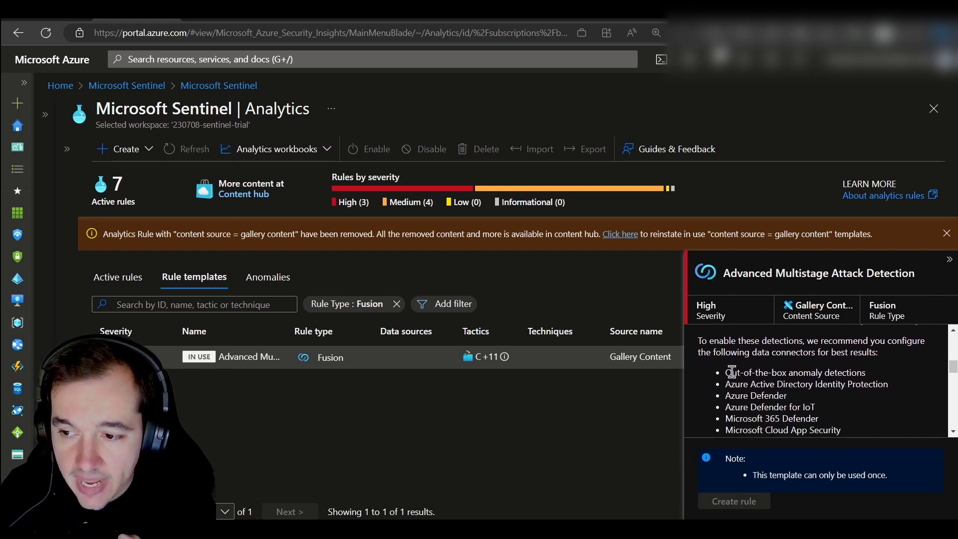
{"action": "scroll", "coordinate": [733, 373], "scroll_direction": "down", "scroll_amount": 3}
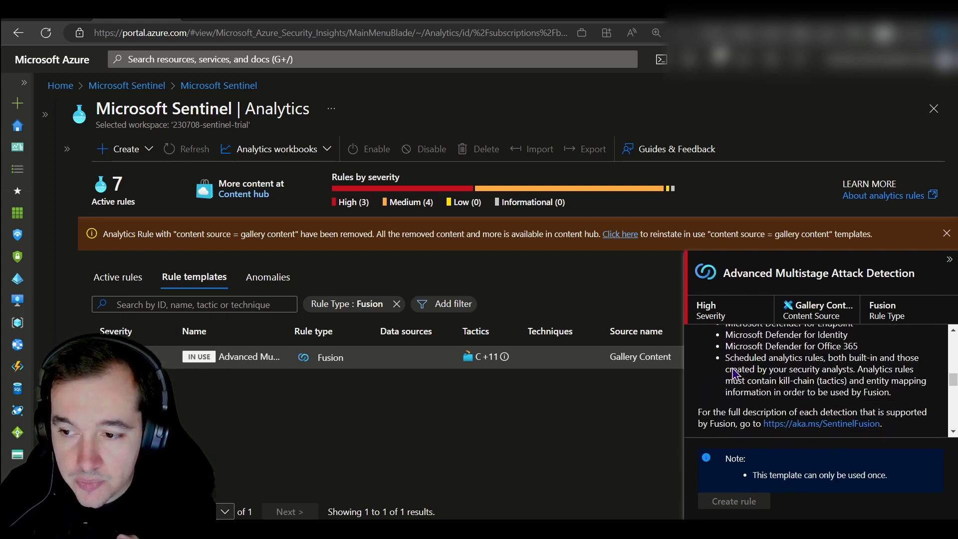
{"action": "scroll", "coordinate": [733, 374], "scroll_direction": "down", "scroll_amount": 8}
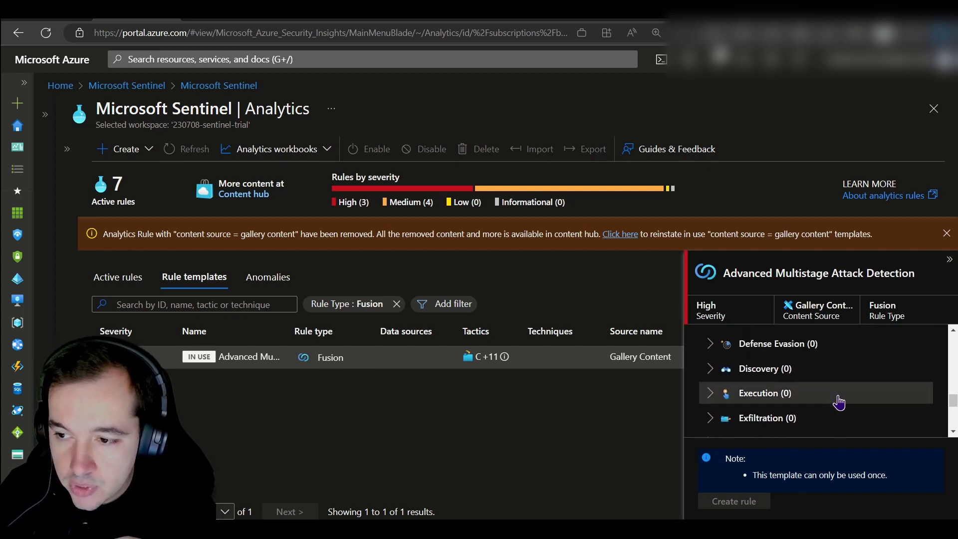
{"action": "scroll", "coordinate": [839, 402], "scroll_direction": "up", "scroll_amount": 8}
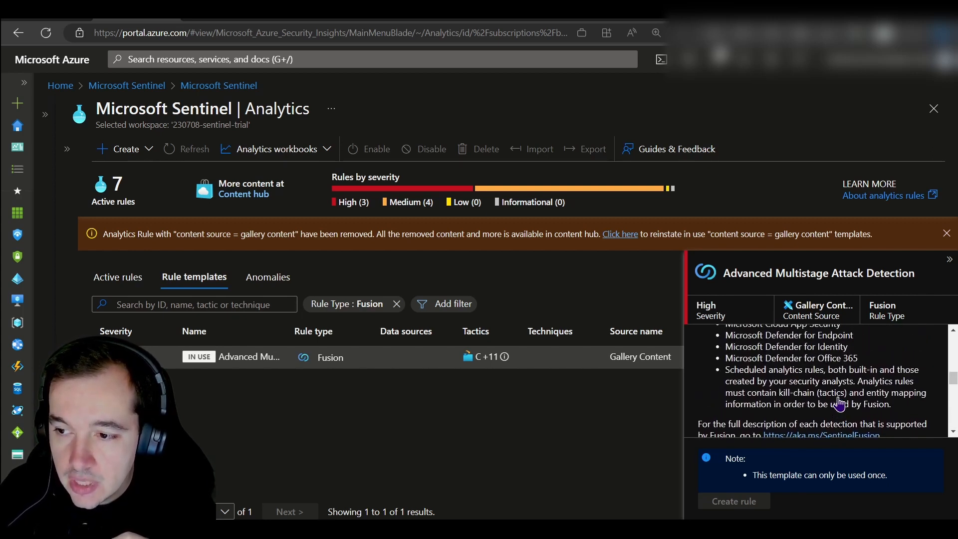
{"action": "scroll", "coordinate": [838, 401], "scroll_direction": "up", "scroll_amount": 3}
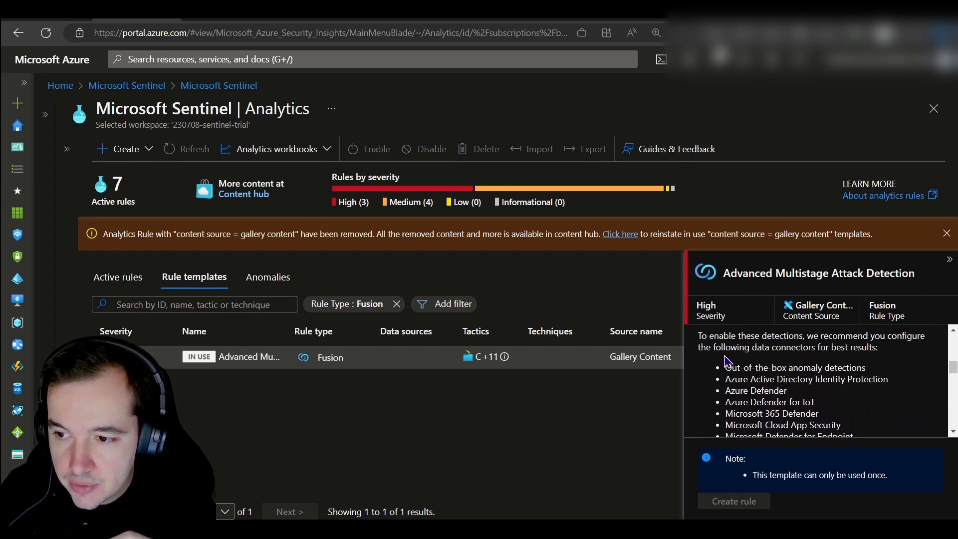
{"action": "left_click_drag", "start_coordinate": [698, 337], "coordinate": [866, 404]}
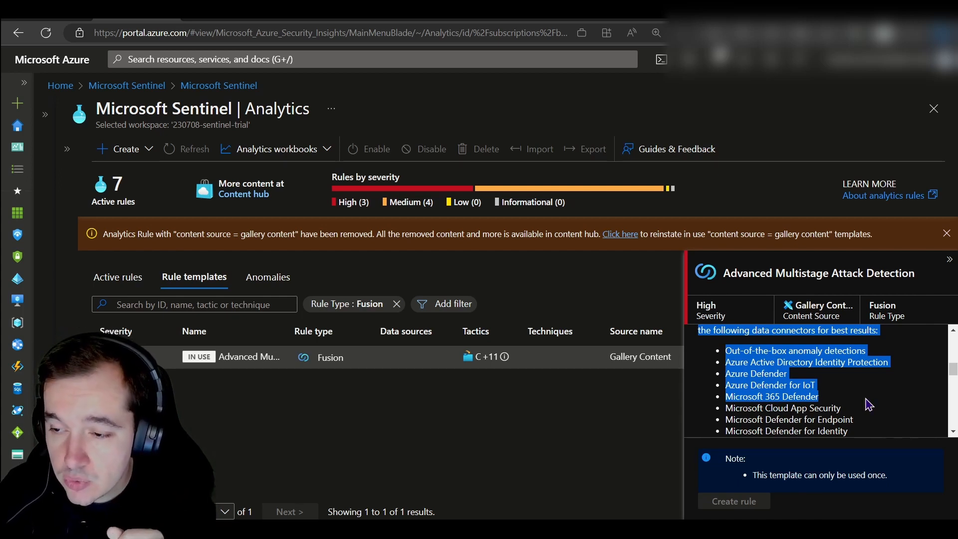
{"action": "mouse_move", "coordinate": [866, 404]}
{"action": "left_mouse_down"}
{"action": "mouse_move", "coordinate": [849, 410]}
{"action": "mouse_move", "coordinate": [878, 395]}
{"action": "left_mouse_up"}
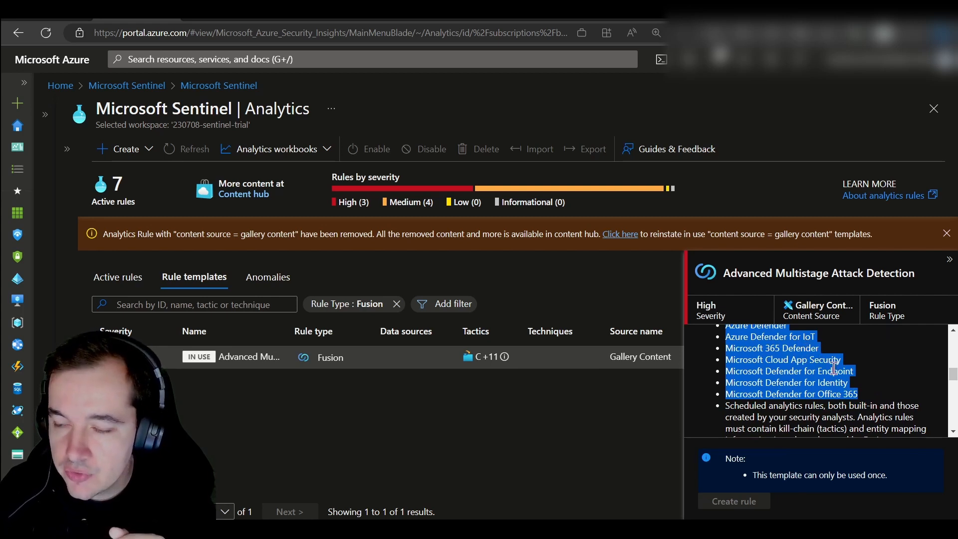
- Read the rest of the data source requirements for the Advanced Multistage Attack Detection template, including scheduled analytics rules, and collapse its details
{"action": "left_click", "coordinate": [872, 399]}
{"action": "scroll", "coordinate": [838, 389], "scroll_direction": "down", "scroll_amount": 1}
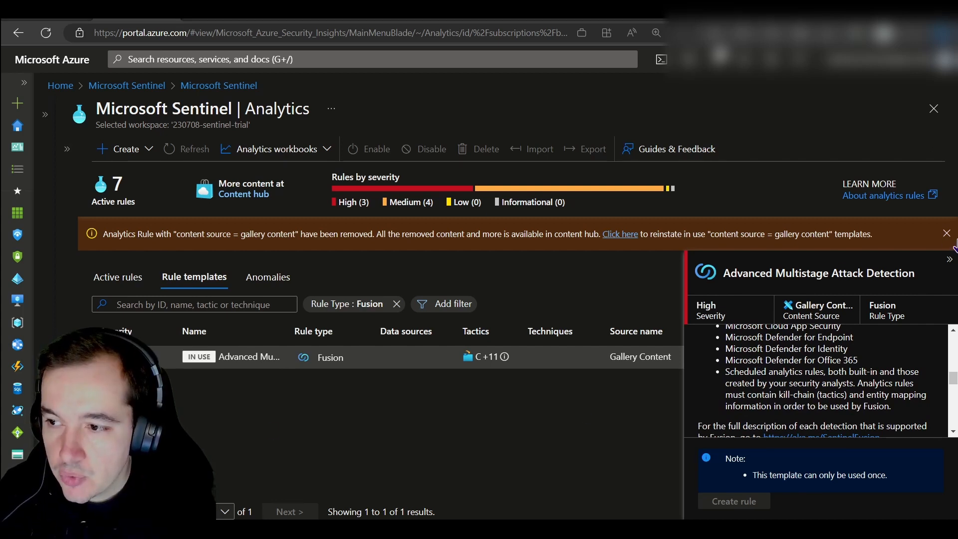
{"action": "left_click", "coordinate": [948, 258]}
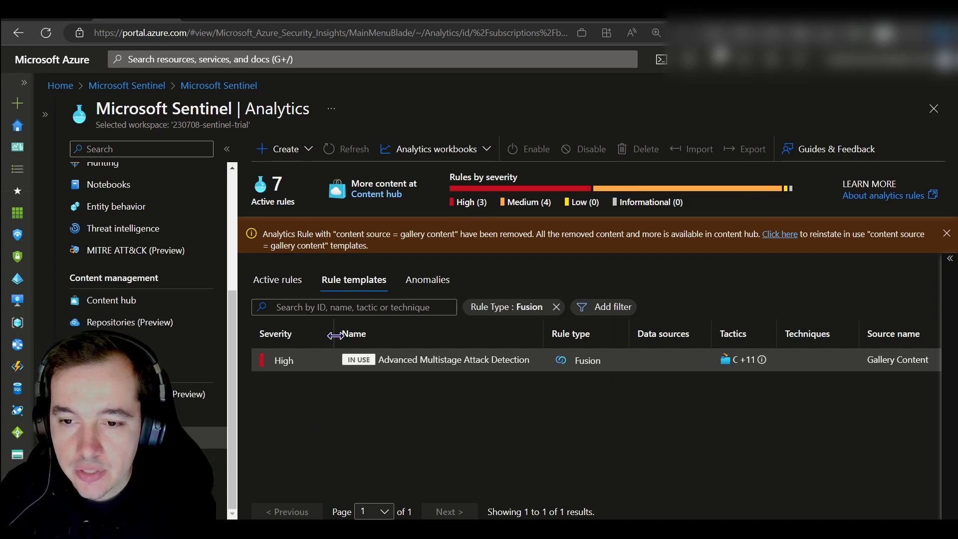
- Open the Microsoft Sentinel Logs page, dismiss the welcome and Queries windows, and enlarge the query workspace
{"action": "scroll", "coordinate": [133, 300], "scroll_direction": "up", "scroll_amount": 4}
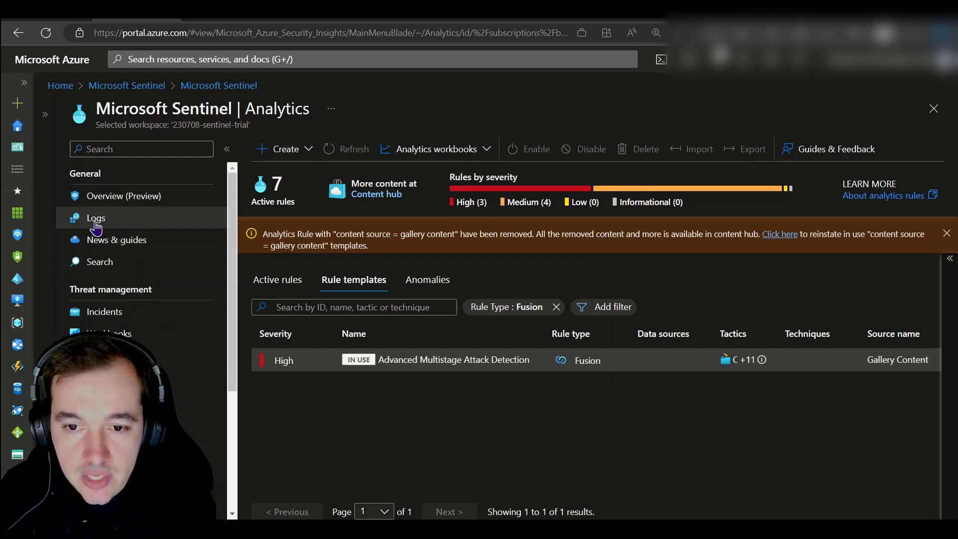
{"action": "left_click", "coordinate": [96, 221]}
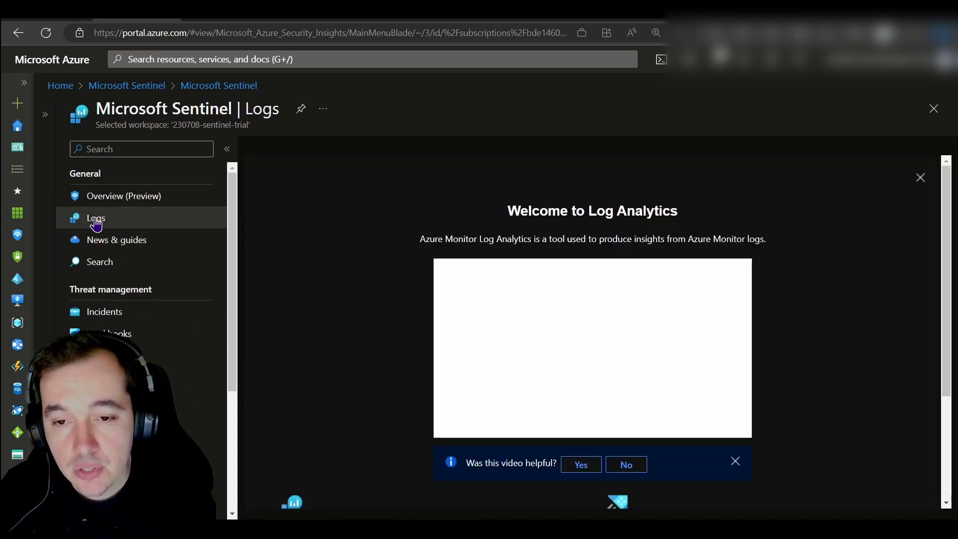
{"action": "left_click", "coordinate": [920, 178]}
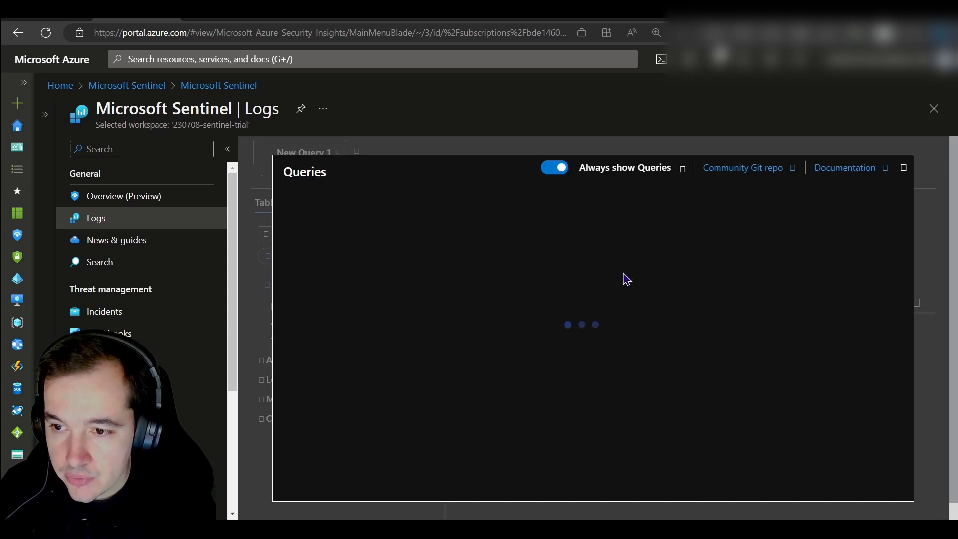
{"action": "left_click", "coordinate": [902, 167]}
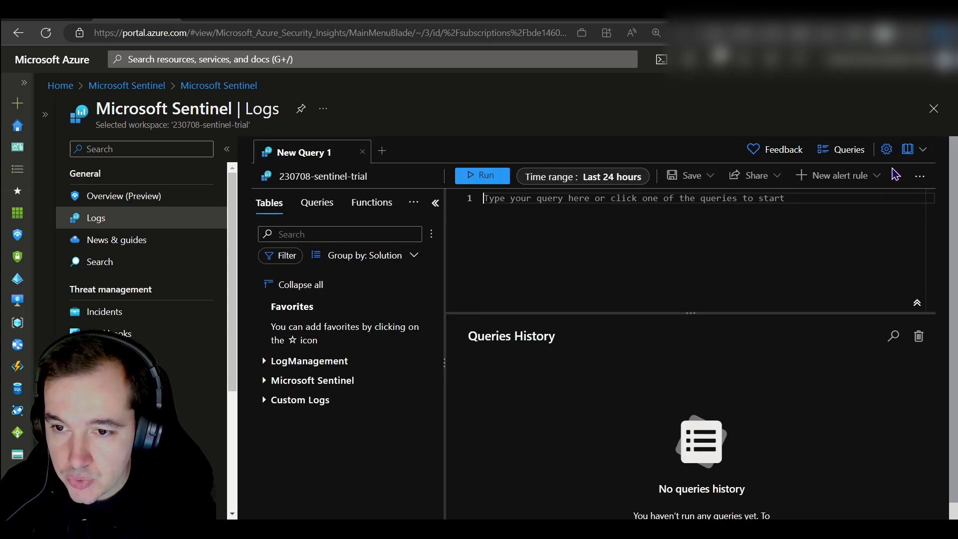
{"action": "left_click", "coordinate": [229, 156]}
{"action": "key", "text": "ctrl+minus"}
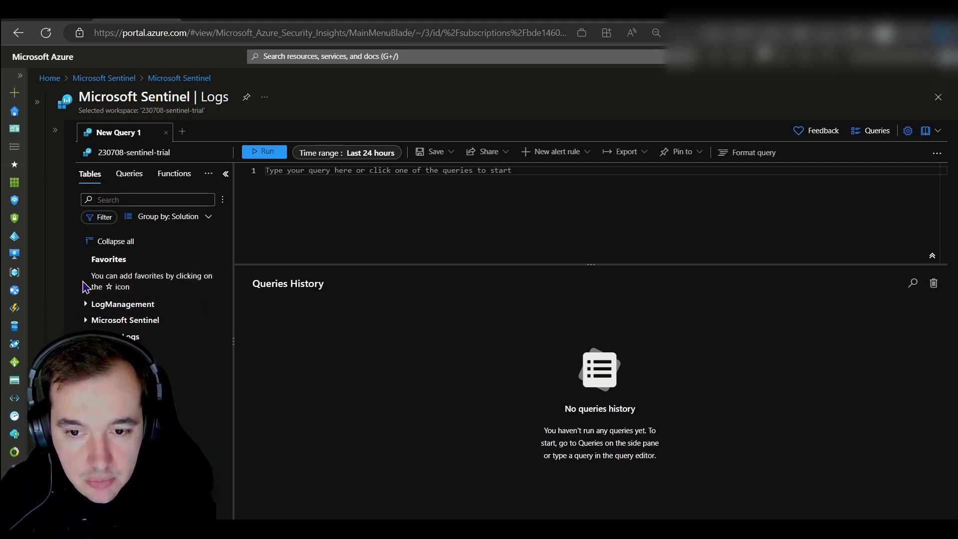
- Load the Usage table from LogManagement into the query editor and run it for the last 24 hours
{"action": "left_click", "coordinate": [87, 306]}
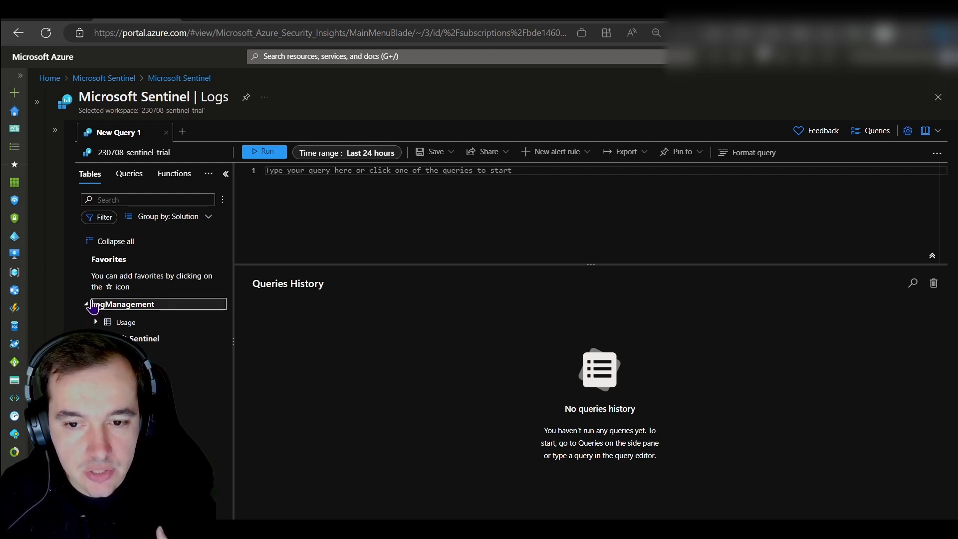
{"action": "mouse_move", "coordinate": [115, 325]}
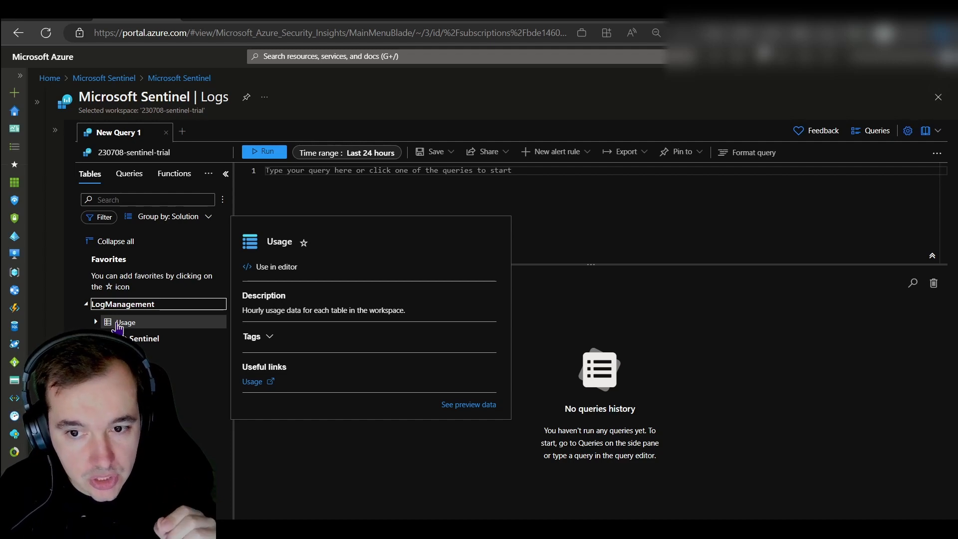
{"action": "double_click", "coordinate": [118, 327]}
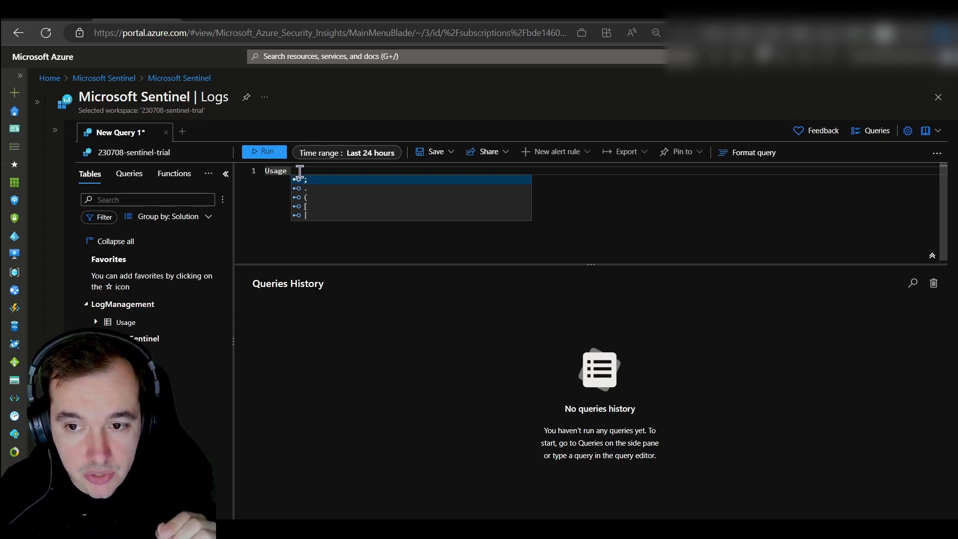
{"action": "left_click", "coordinate": [263, 154]}
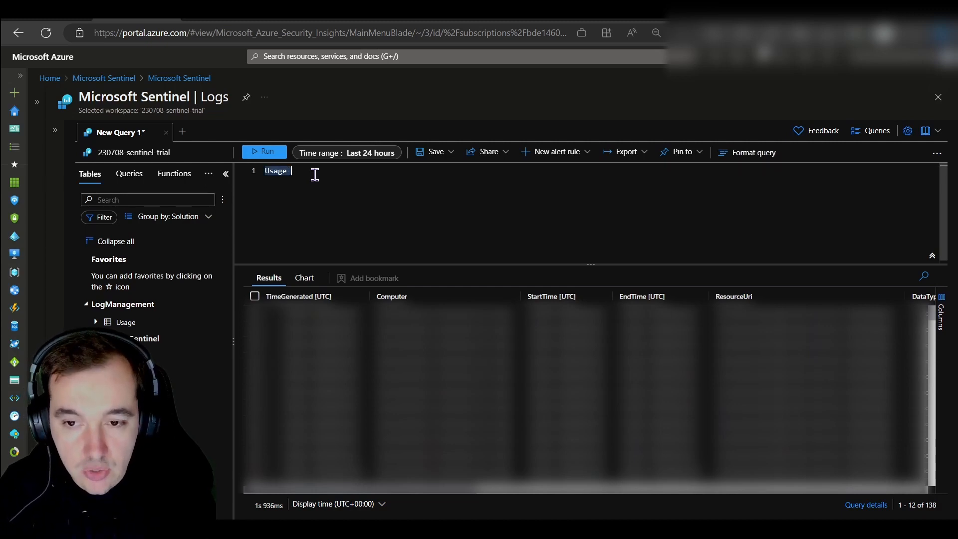
- Replace the query with the DeviceEvents table from the Microsoft Sentinel group, run it, and look through the result columns
{"action": "key", "text": "BackSpace"}
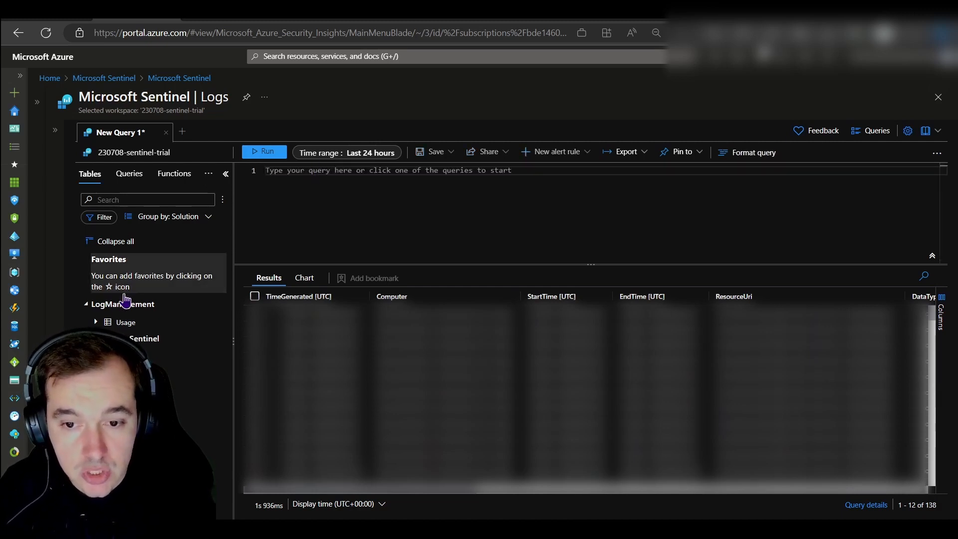
{"action": "left_click", "coordinate": [144, 339]}
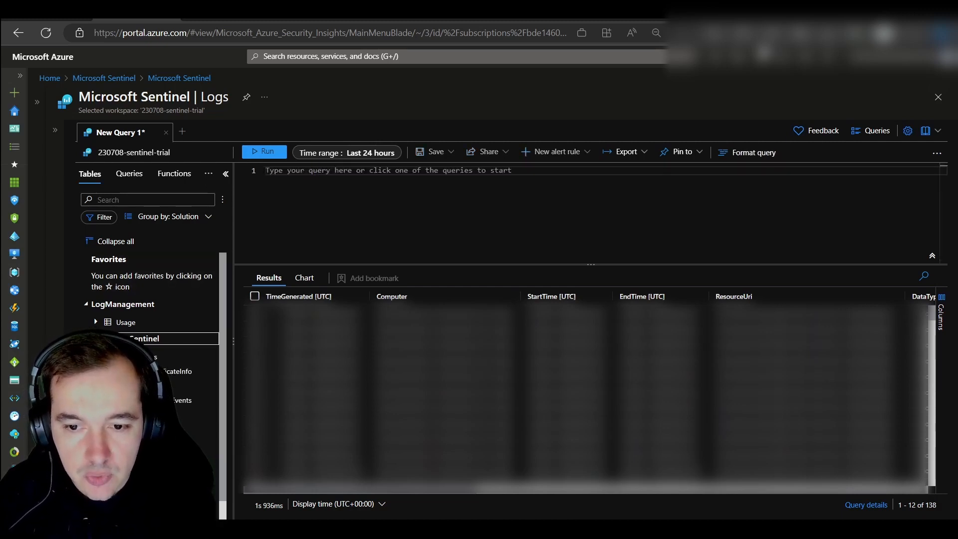
{"action": "scroll", "coordinate": [150, 349], "scroll_direction": "down", "scroll_amount": 1}
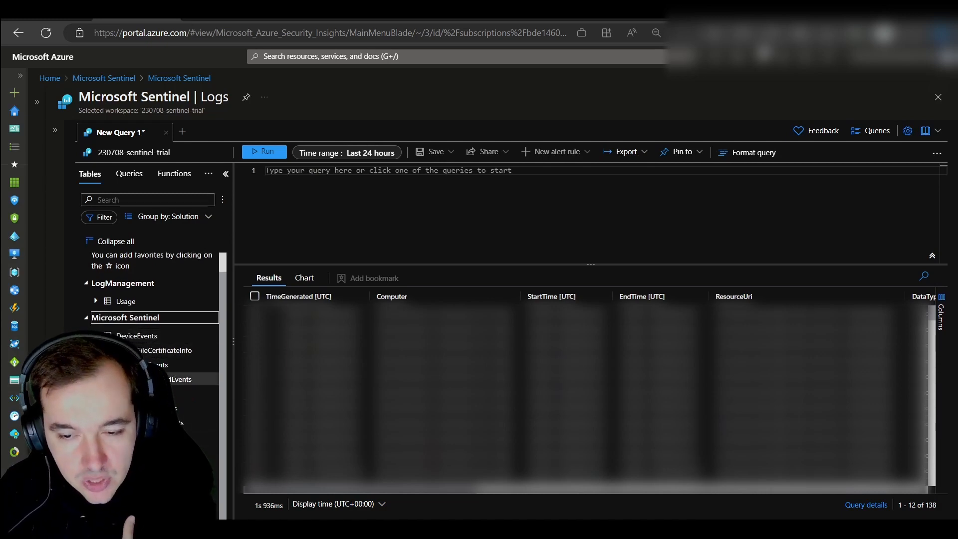
{"action": "mouse_move", "coordinate": [144, 336]}
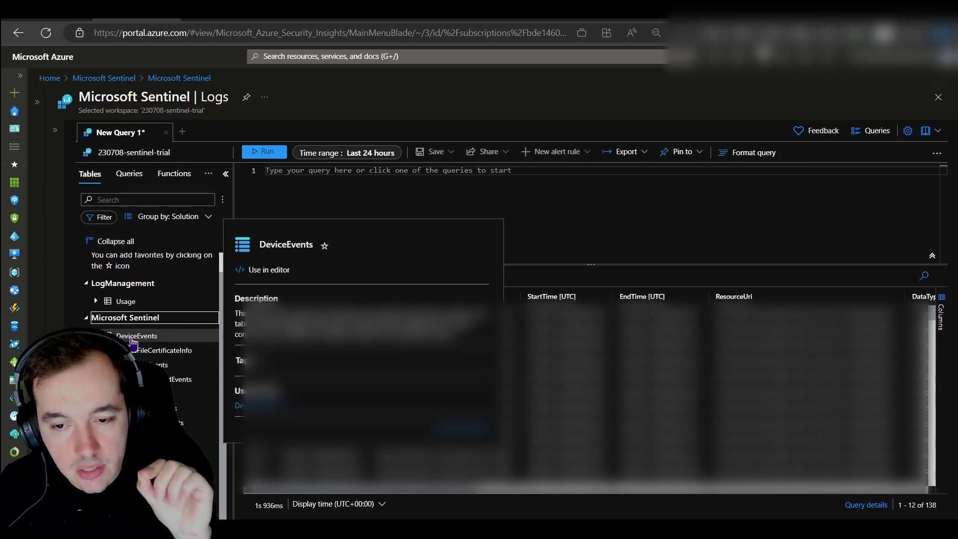
{"action": "left_click", "coordinate": [267, 269]}
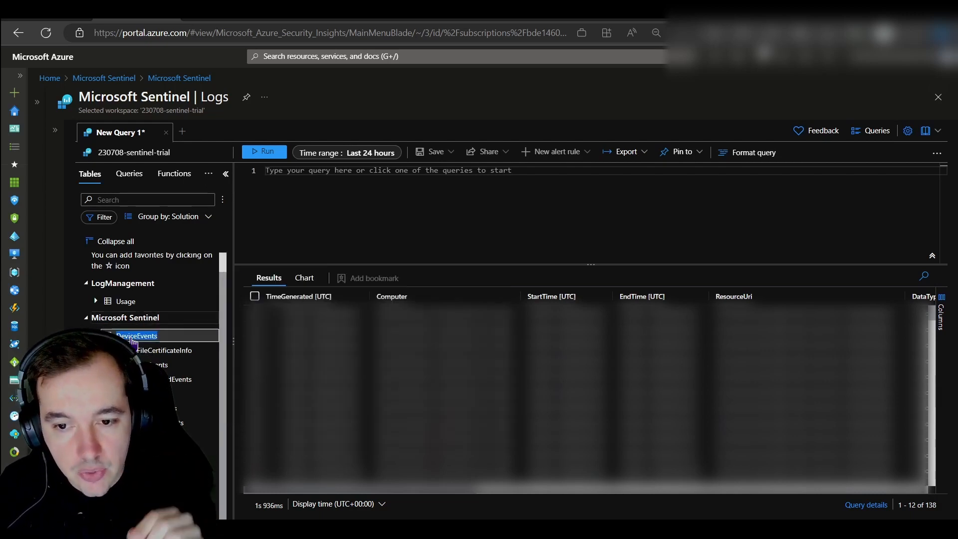
{"action": "left_click", "coordinate": [269, 153]}
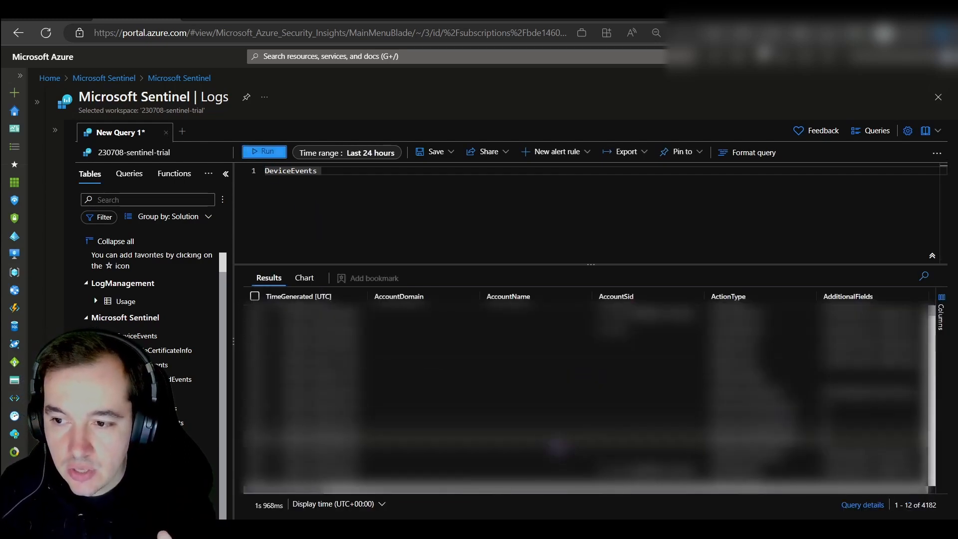
{"action": "scroll", "coordinate": [523, 495], "scroll_direction": "right", "scroll_amount": 5}
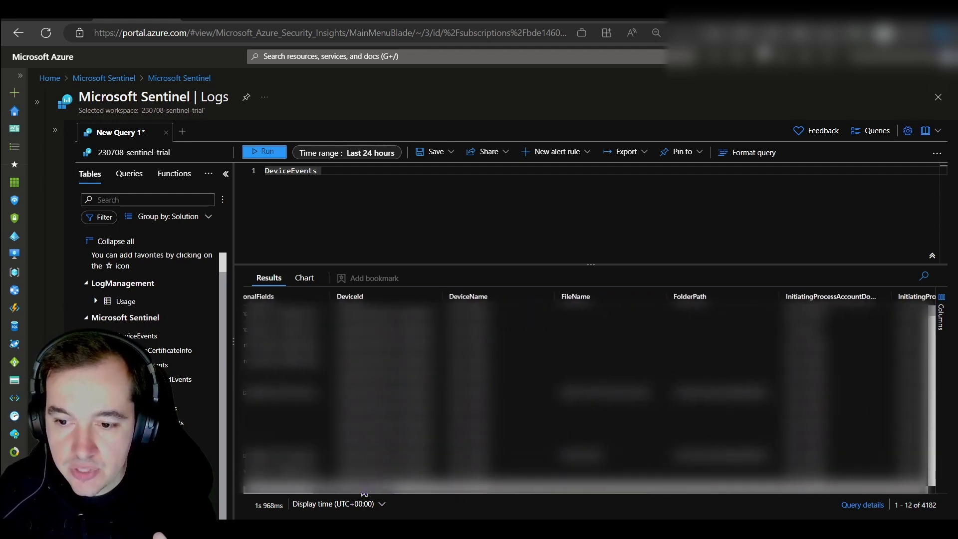
{"action": "scroll", "coordinate": [350, 494], "scroll_direction": "right", "scroll_amount": 5}
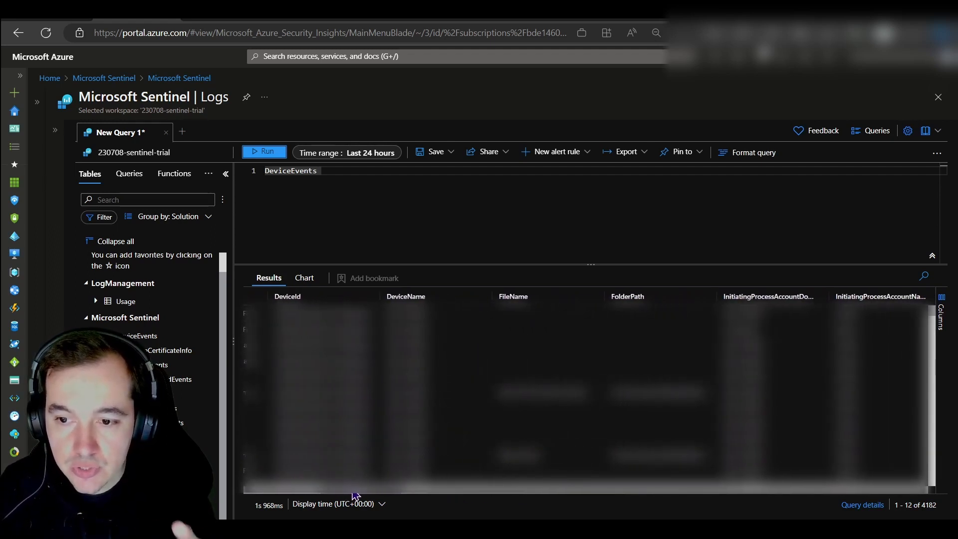
{"action": "scroll", "coordinate": [364, 496], "scroll_direction": "right", "scroll_amount": 8}
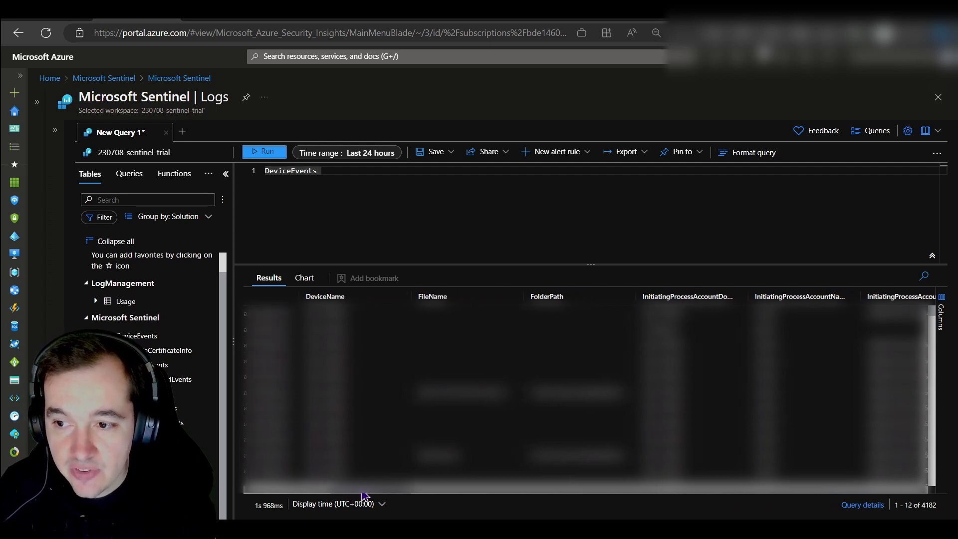
{"action": "scroll", "coordinate": [415, 497], "scroll_direction": "right", "scroll_amount": 5}
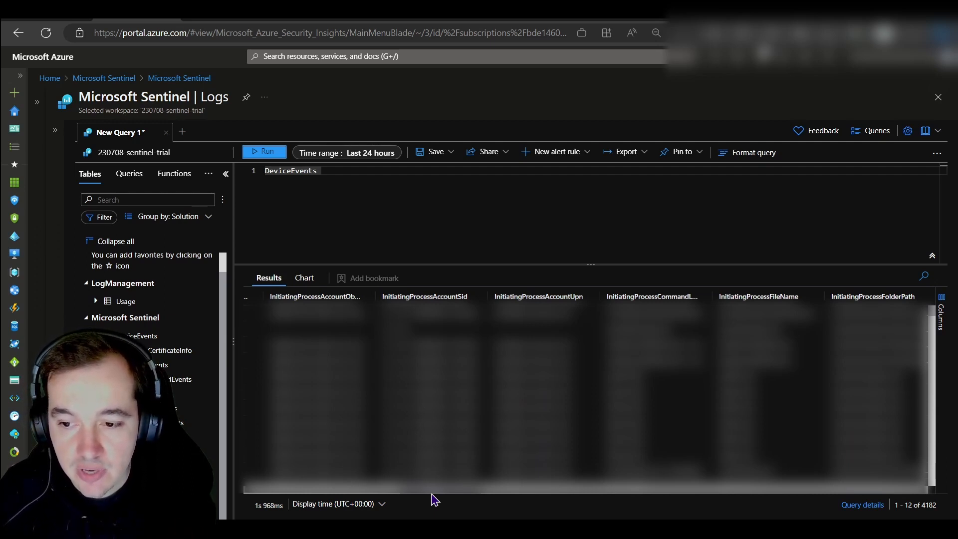
{"action": "left_click_drag", "start_coordinate": [433, 498], "coordinate": [275, 493]}
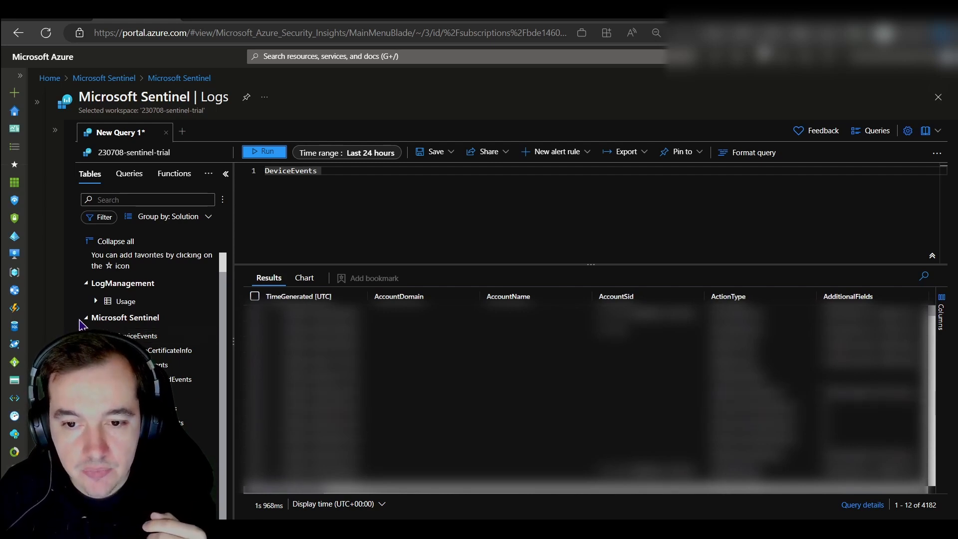
- Replace the query with the OfficeActivity_CL table from Custom Logs and run it
{"action": "left_click", "coordinate": [86, 318]}
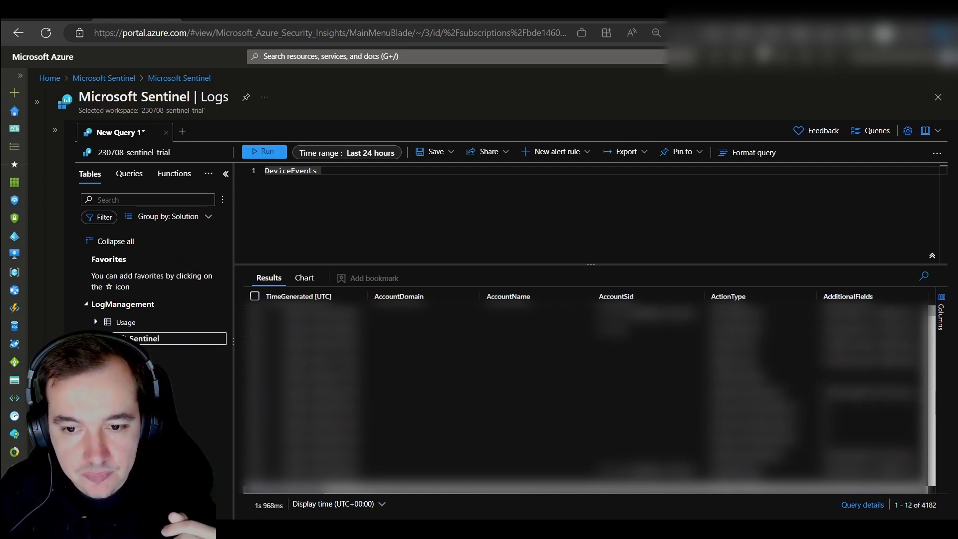
{"action": "left_click", "coordinate": [190, 354]}
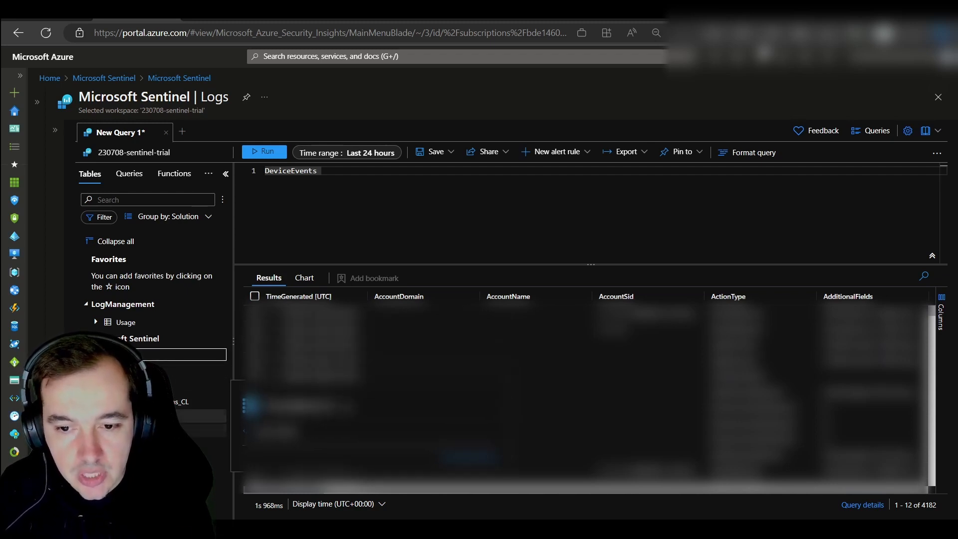
{"action": "double_click", "coordinate": [210, 415]}
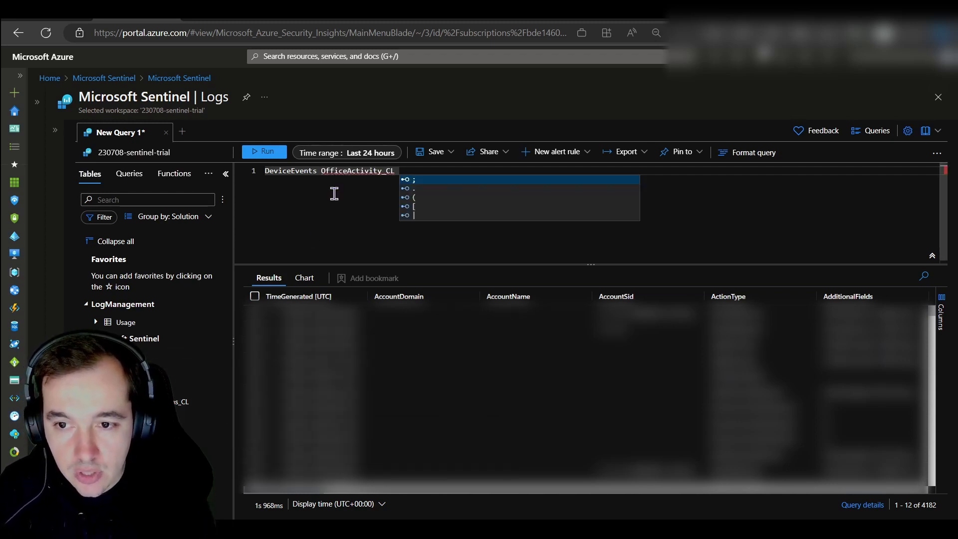
{"action": "key", "text": "ctrl+a"}
{"action": "key", "text": "BackSpace"}
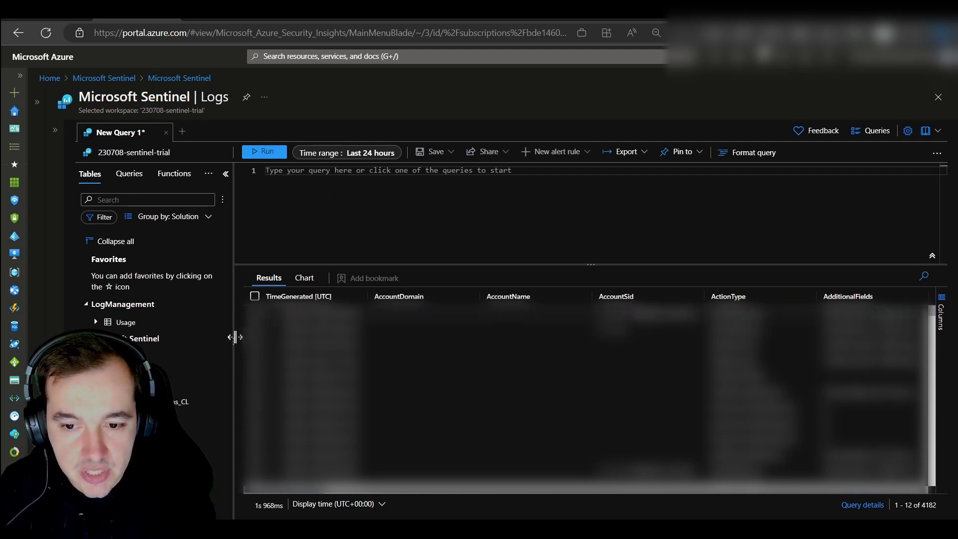
{"action": "double_click", "coordinate": [210, 416]}
{"action": "key", "text": "shift+Return"}
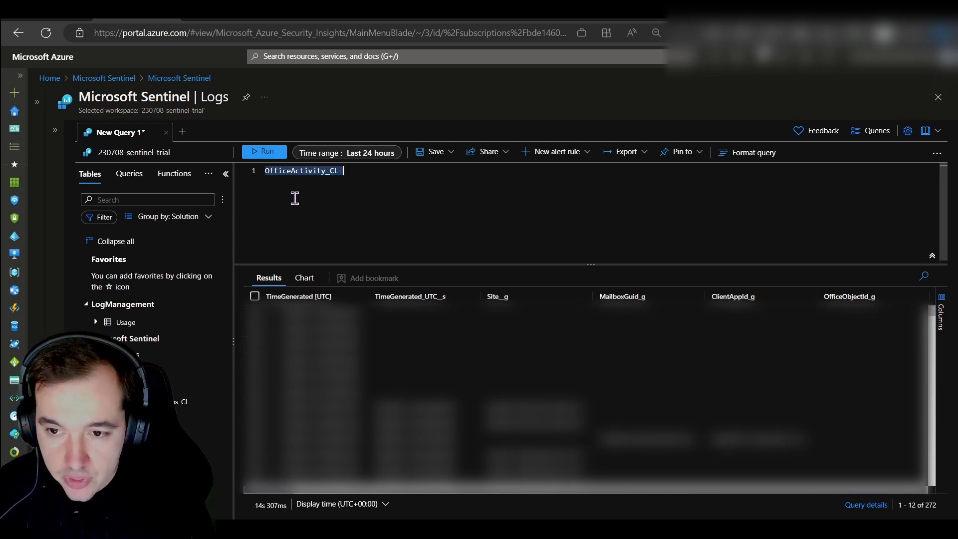
- Extend the query with "| distinct Operation_s", run it, and expand the New-InboxRule and MailItemsAccessed operations
{"action": "type", "text": "| distinct Operation_s"}
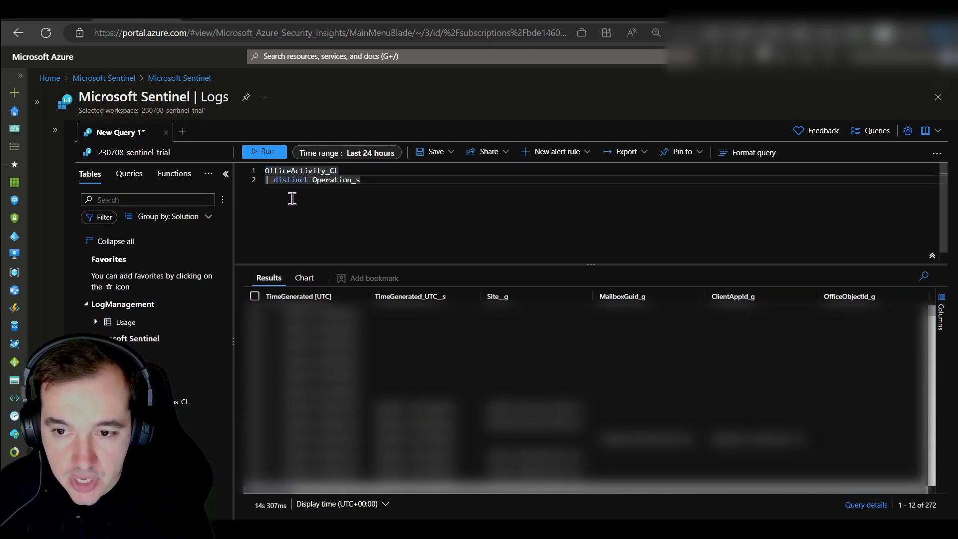
{"action": "left_click", "coordinate": [267, 158]}
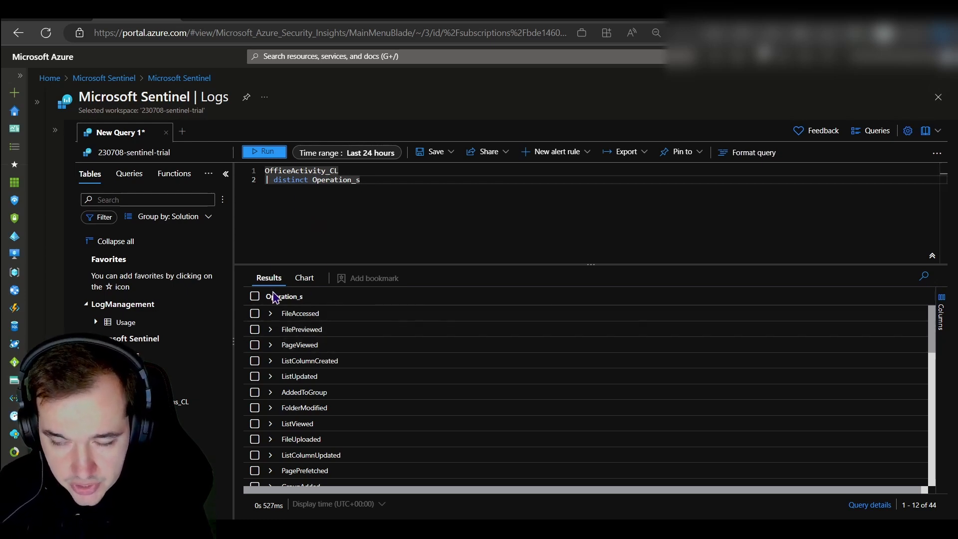
{"action": "scroll", "coordinate": [279, 395], "scroll_direction": "down", "scroll_amount": 4}
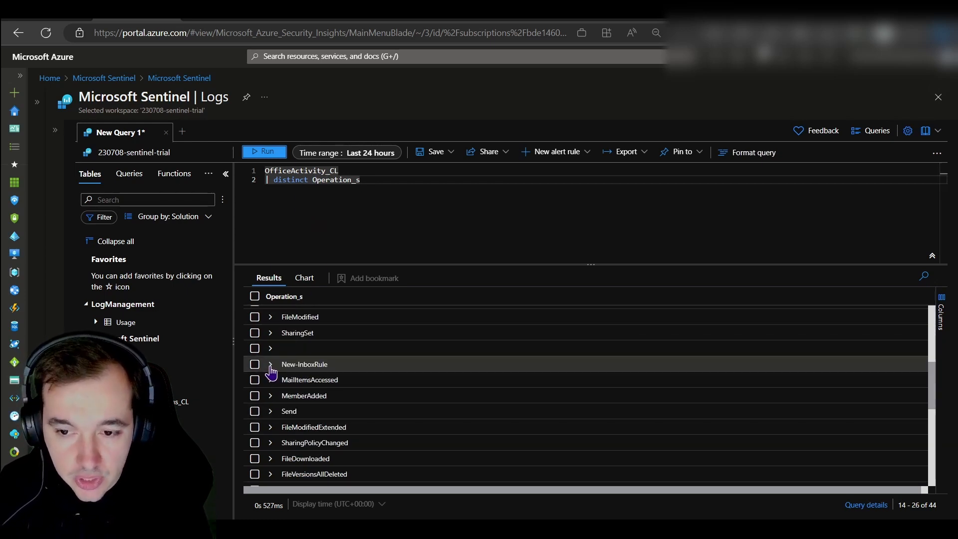
{"action": "left_click", "coordinate": [270, 365]}
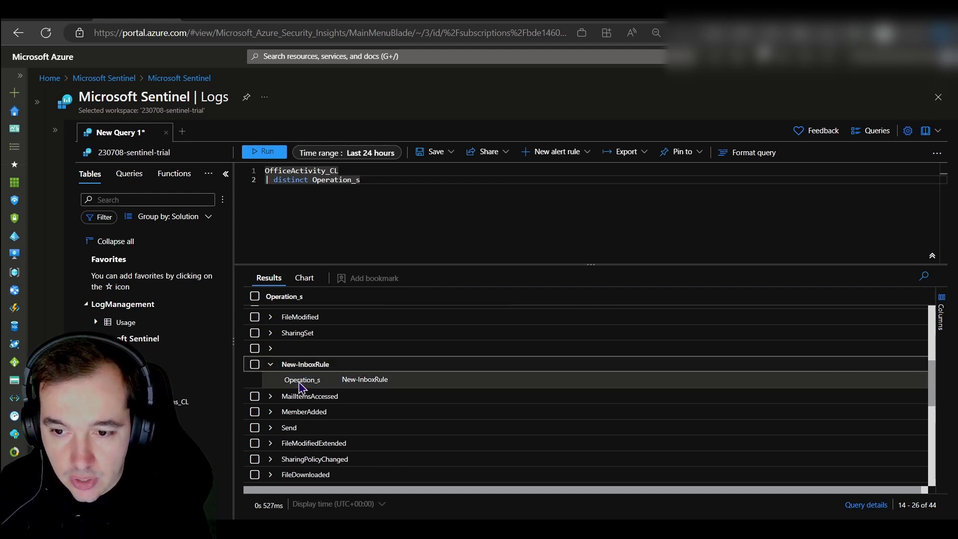
{"action": "left_click", "coordinate": [344, 384]}
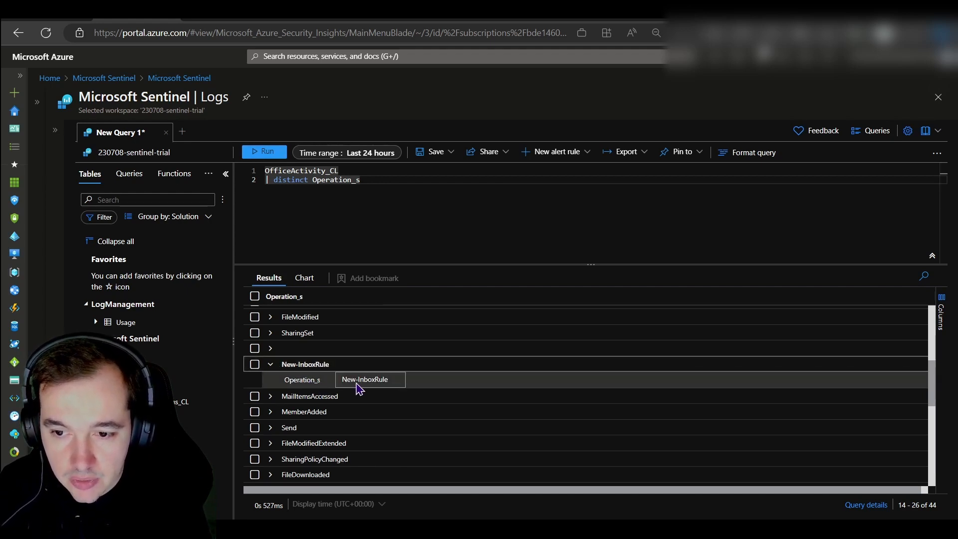
{"action": "left_click", "coordinate": [270, 397]}
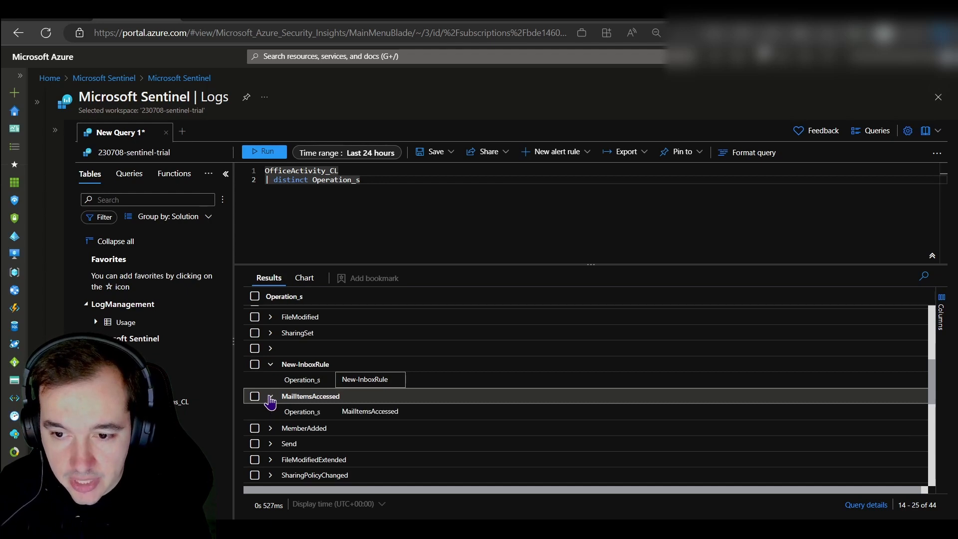
- Create a Microsoft Sentinel alert rule from the current query and name it "Malicious Inbox Rule - custom"
{"action": "left_click", "coordinate": [342, 237]}
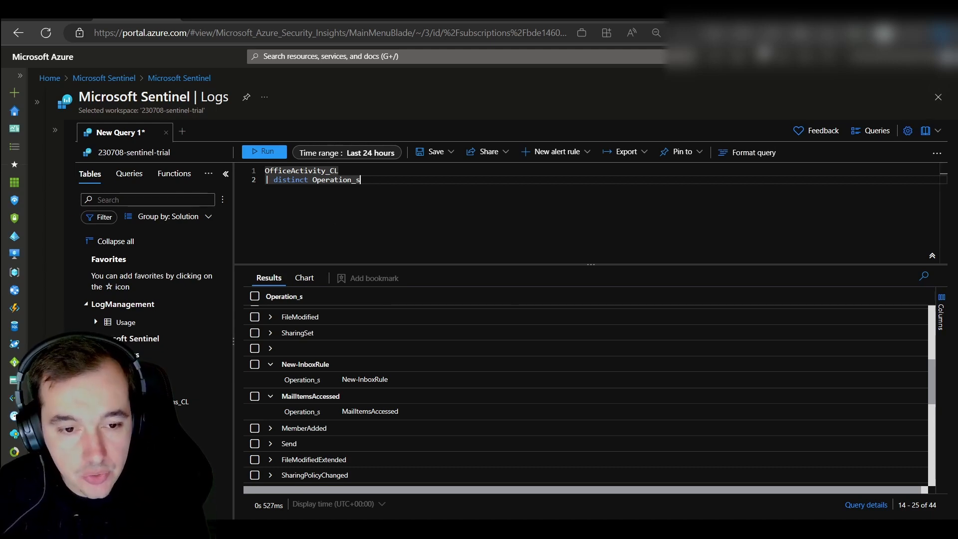
{"action": "left_click", "coordinate": [561, 156]}
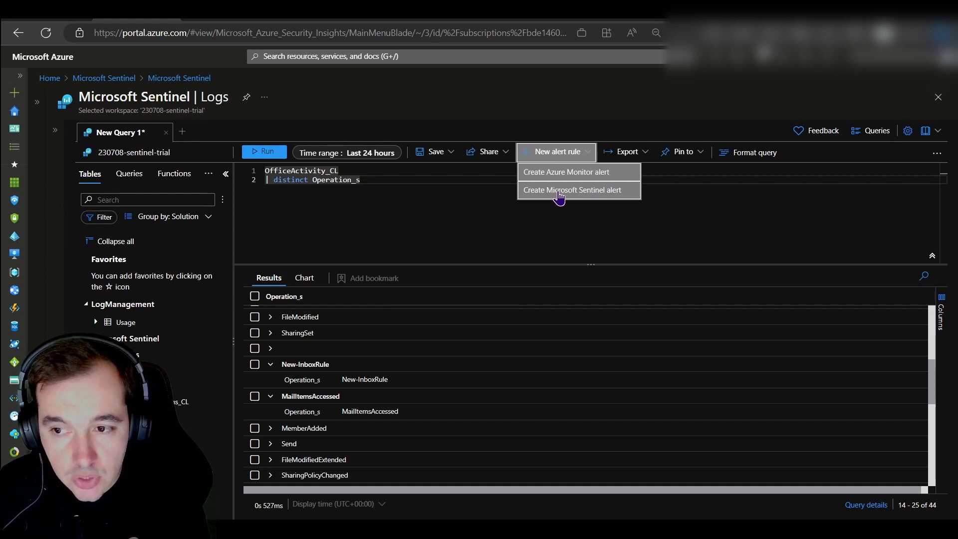
{"action": "left_click", "coordinate": [575, 194]}
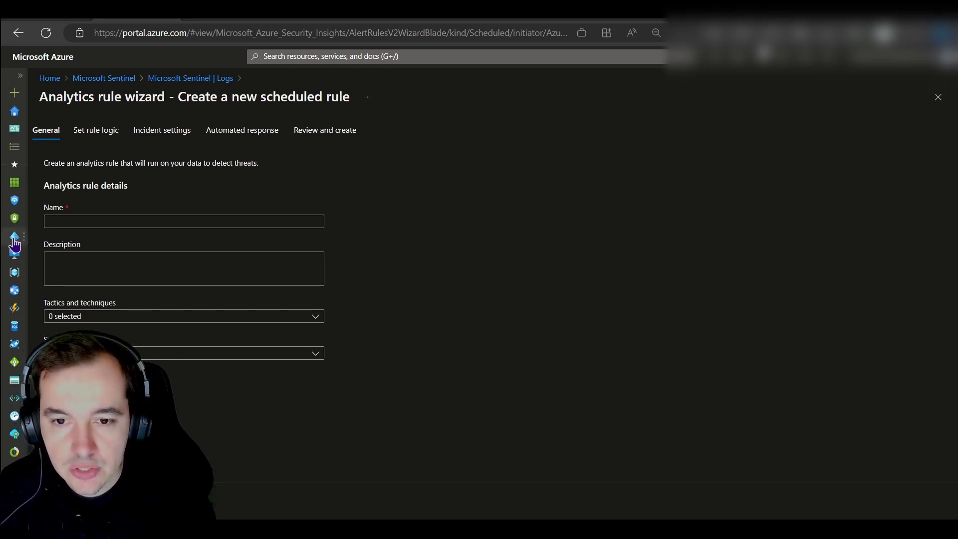
{"action": "left_click", "coordinate": [111, 221]}
{"action": "type", "text": "Malicious Inbox Rule - custom"}
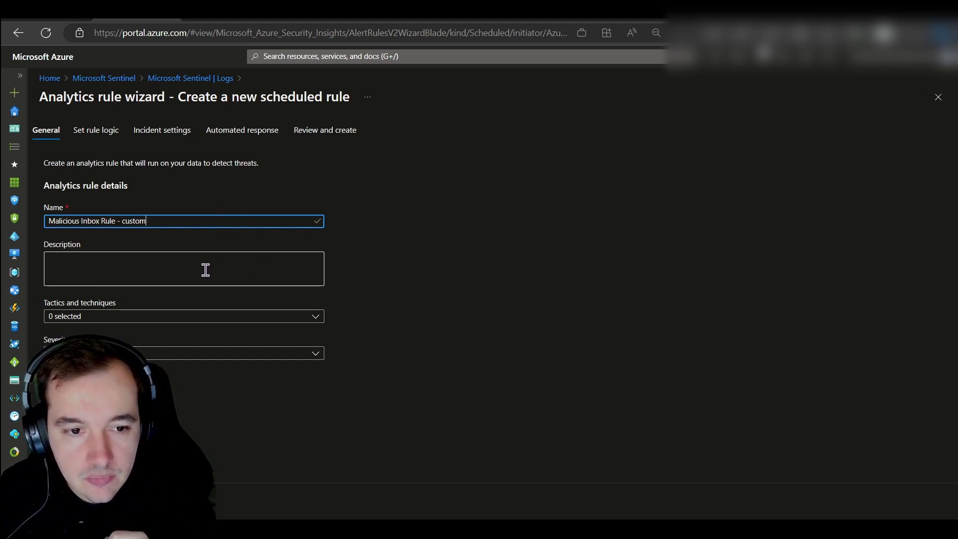
{"action": "left_click", "coordinate": [206, 270]}
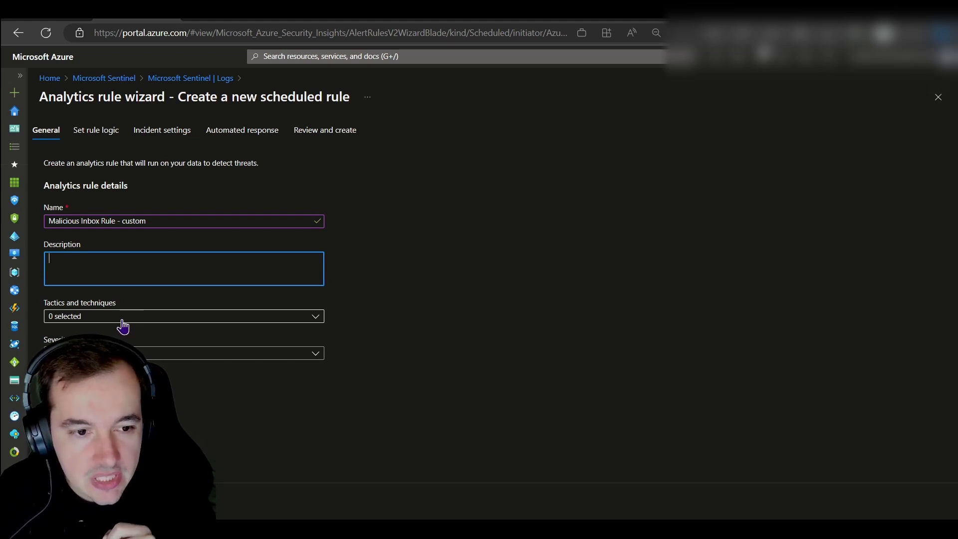
- Assign Persistence and one further tactic to the rule, and continue to the rule logic settings
{"action": "left_click", "coordinate": [121, 319]}
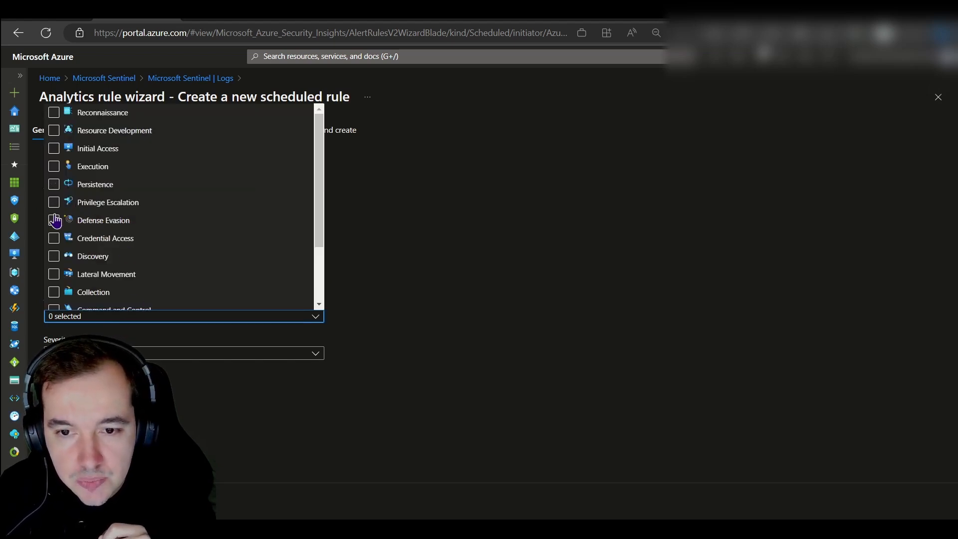
{"action": "left_click", "coordinate": [53, 184]}
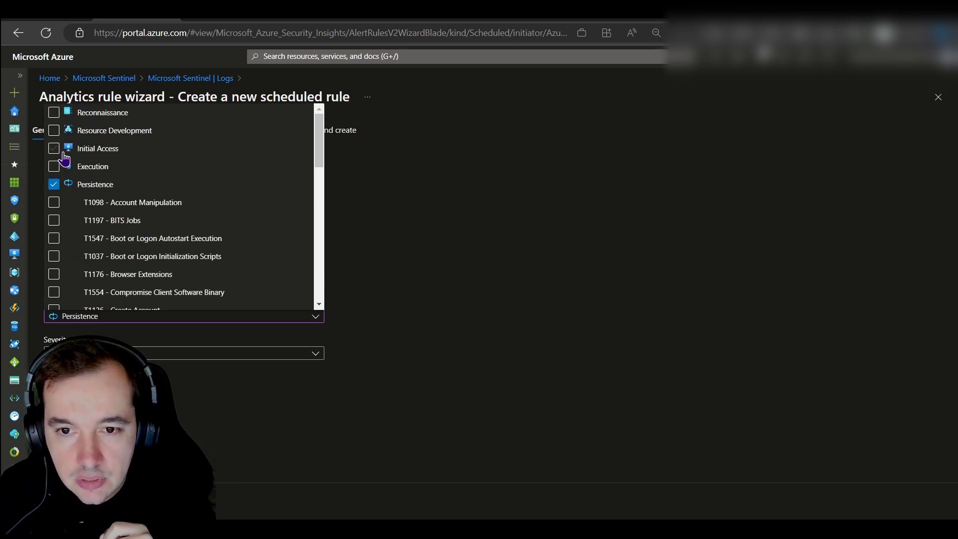
{"action": "scroll", "coordinate": [62, 154], "scroll_direction": "down", "scroll_amount": 10}
{"action": "left_click", "coordinate": [57, 140]}
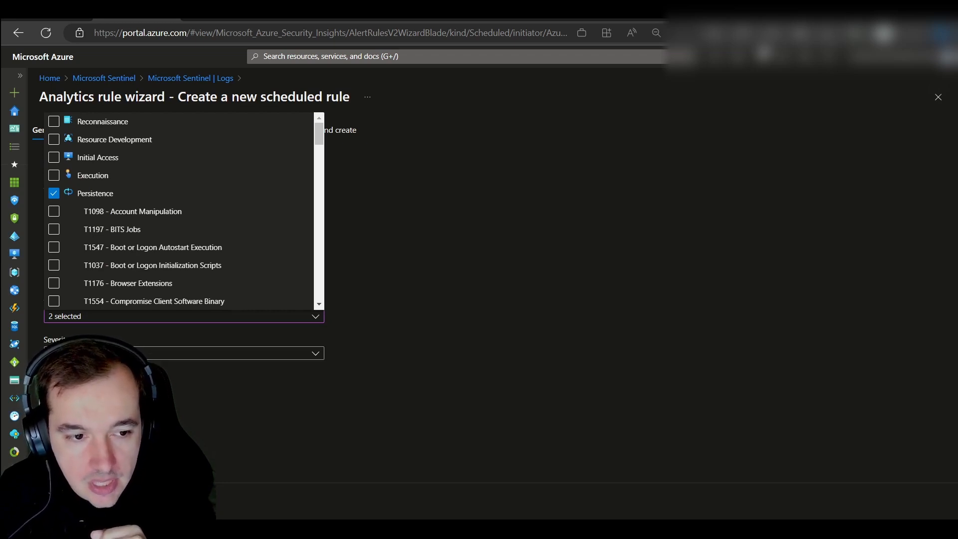
{"action": "left_click", "coordinate": [75, 501]}
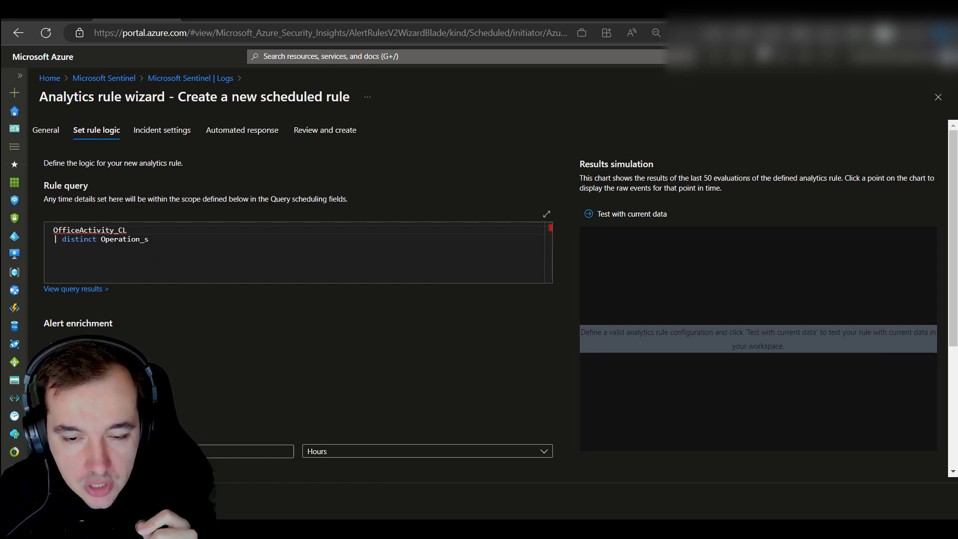
- Replace the whole rule query with the copied KQL that checks New-InboxRule operations for suspicious keywords, and test it with current data
{"action": "left_click", "coordinate": [96, 260]}
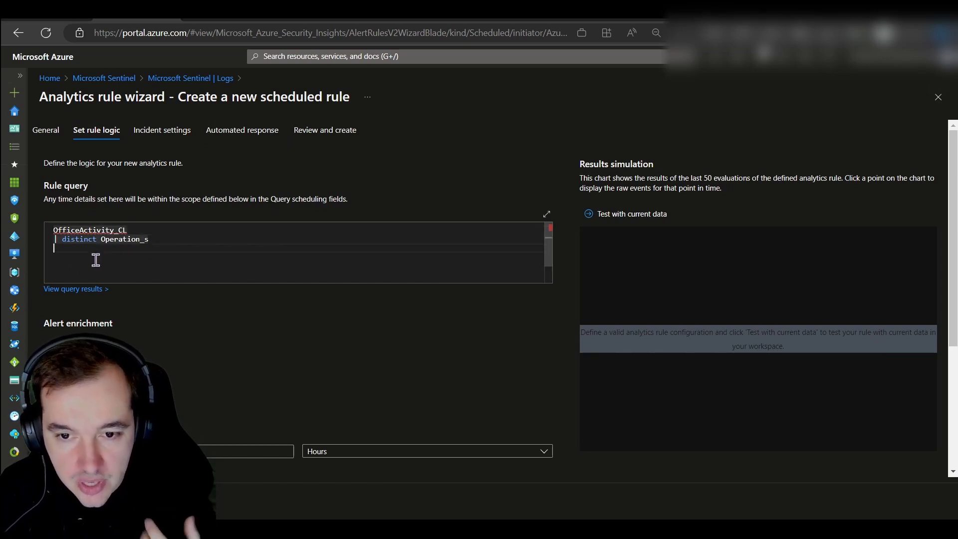
{"action": "key", "text": "ctrl+a"}
{"action": "key", "text": "ctrl+v"}
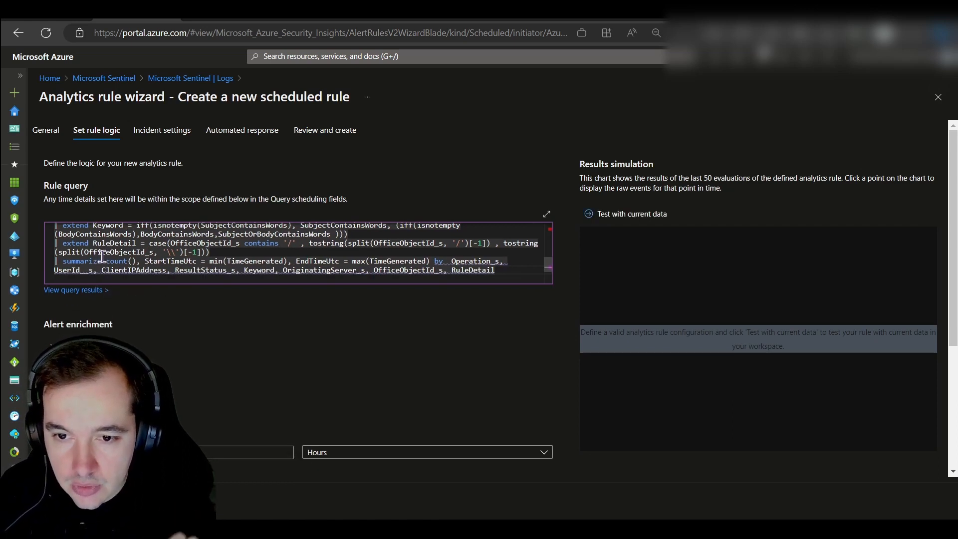
{"action": "scroll", "coordinate": [103, 257], "scroll_direction": "up", "scroll_amount": 5}
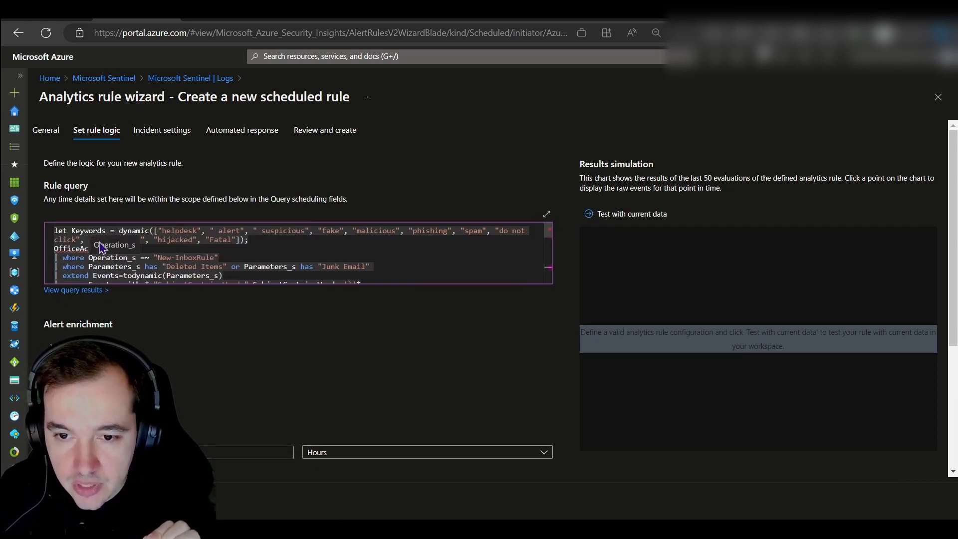
{"action": "left_click_drag", "start_coordinate": [55, 230], "coordinate": [506, 275]}
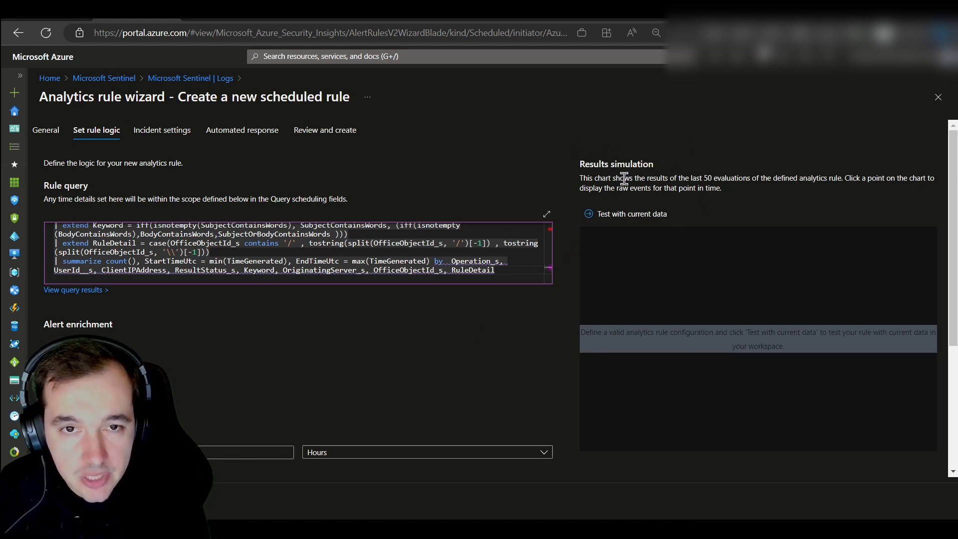
{"action": "left_click", "coordinate": [623, 218]}
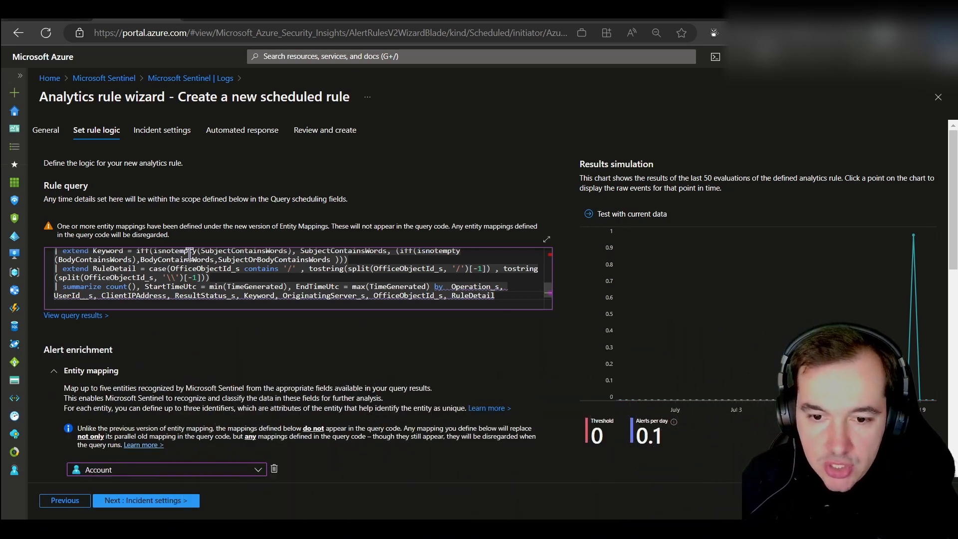
- Review the Account, Host and IP entity mappings, and inspect the available entity types, identifiers and query fields for the Account mapping
{"action": "scroll", "coordinate": [149, 255], "scroll_direction": "down", "scroll_amount": 2}
{"action": "scroll", "coordinate": [132, 342], "scroll_direction": "down", "scroll_amount": 3}
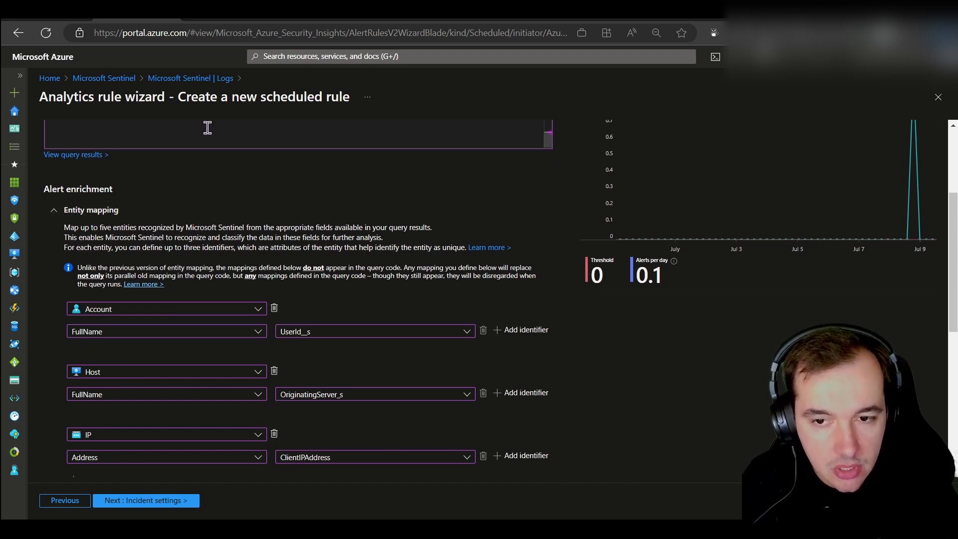
{"action": "scroll", "coordinate": [295, 265], "scroll_direction": "down", "scroll_amount": 1}
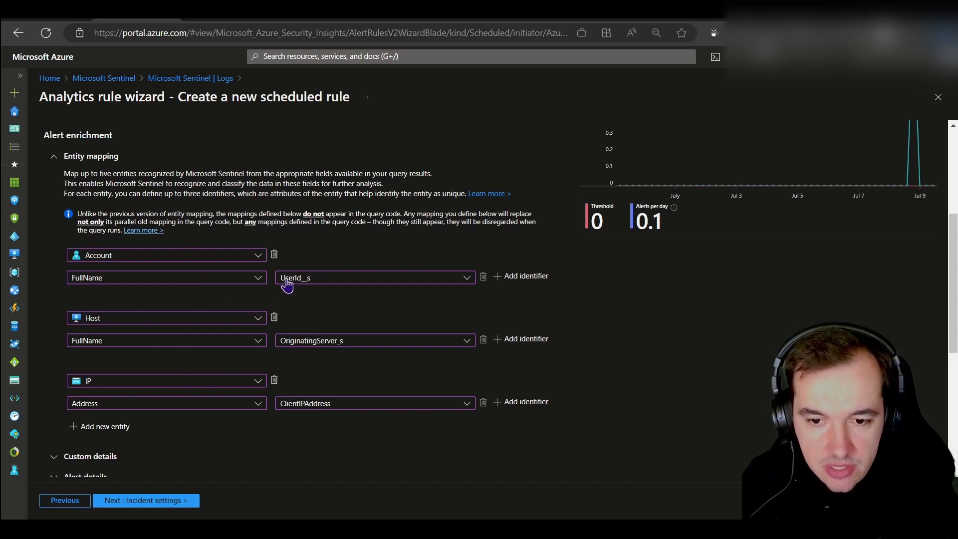
{"action": "left_click", "coordinate": [220, 258]}
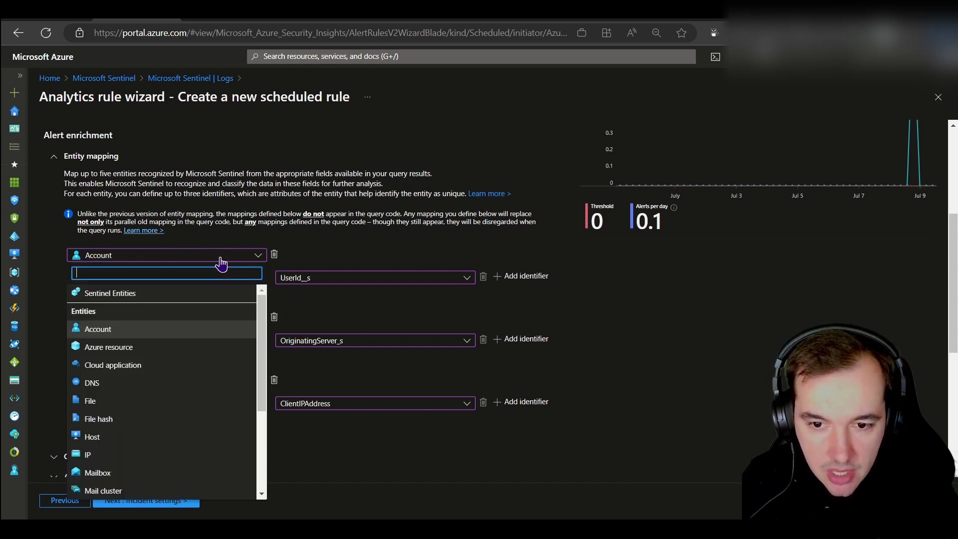
{"action": "left_click", "coordinate": [333, 251]}
{"action": "left_click", "coordinate": [167, 283]}
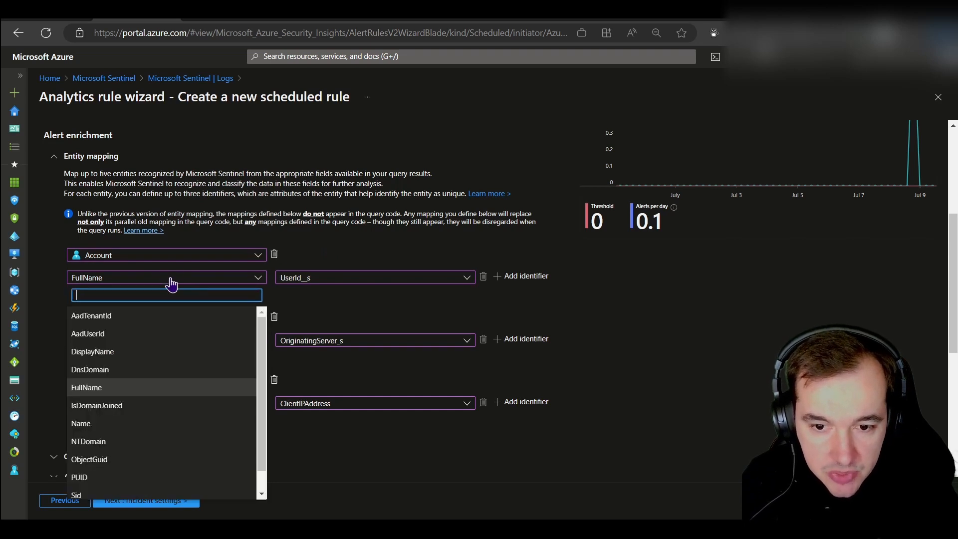
{"action": "left_click", "coordinate": [349, 258]}
{"action": "left_click", "coordinate": [321, 278]}
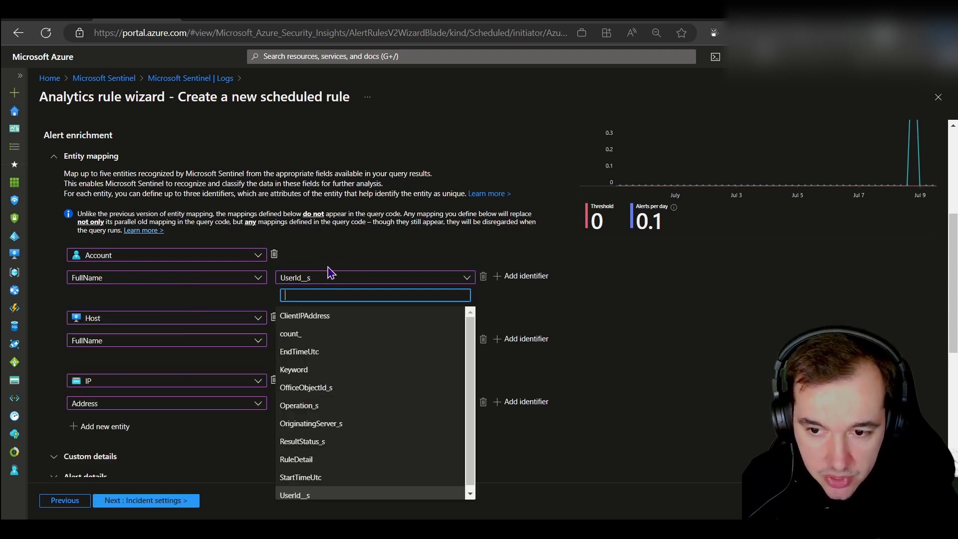
{"action": "left_click", "coordinate": [334, 261]}
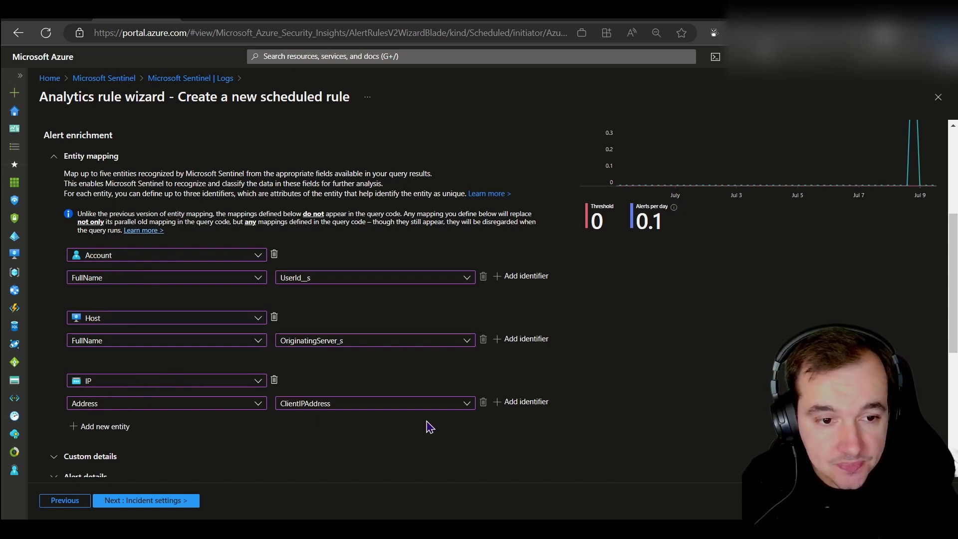
- Expand the alert details and set the alert name format to "Malicious Inbox Rule, affected user {{UserId__s}}"
{"action": "scroll", "coordinate": [431, 427], "scroll_direction": "down", "scroll_amount": 1}
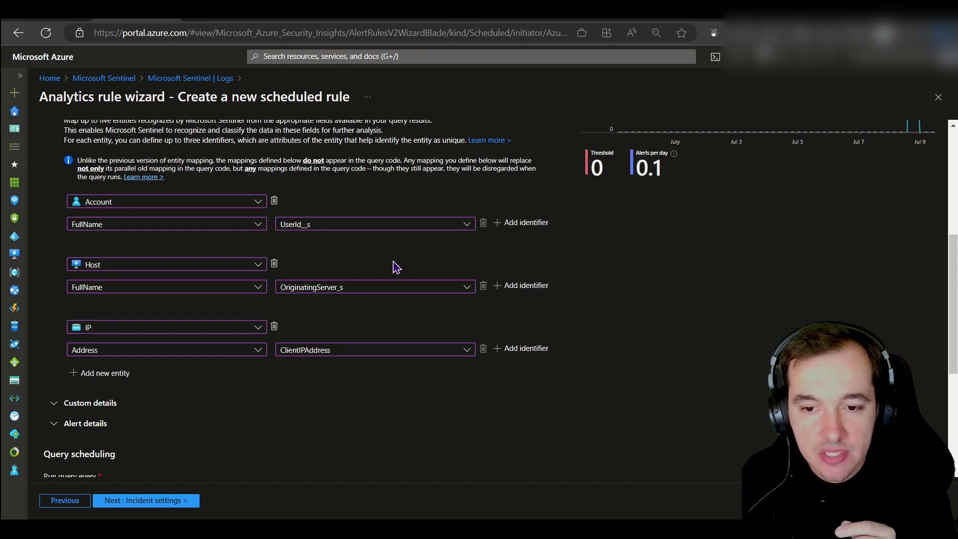
{"action": "scroll", "coordinate": [336, 406], "scroll_direction": "down", "scroll_amount": 1}
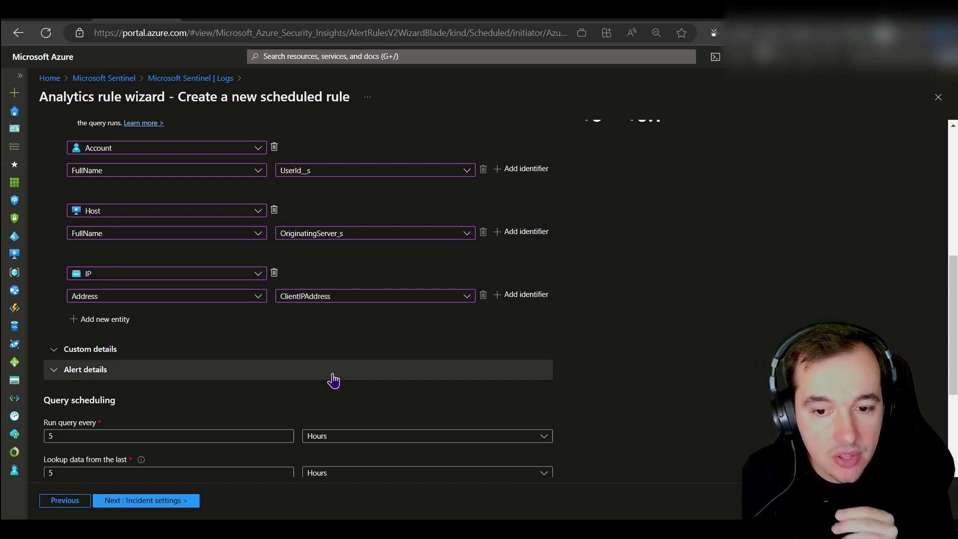
{"action": "left_click", "coordinate": [102, 378]}
{"action": "scroll", "coordinate": [115, 379], "scroll_direction": "down", "scroll_amount": 2}
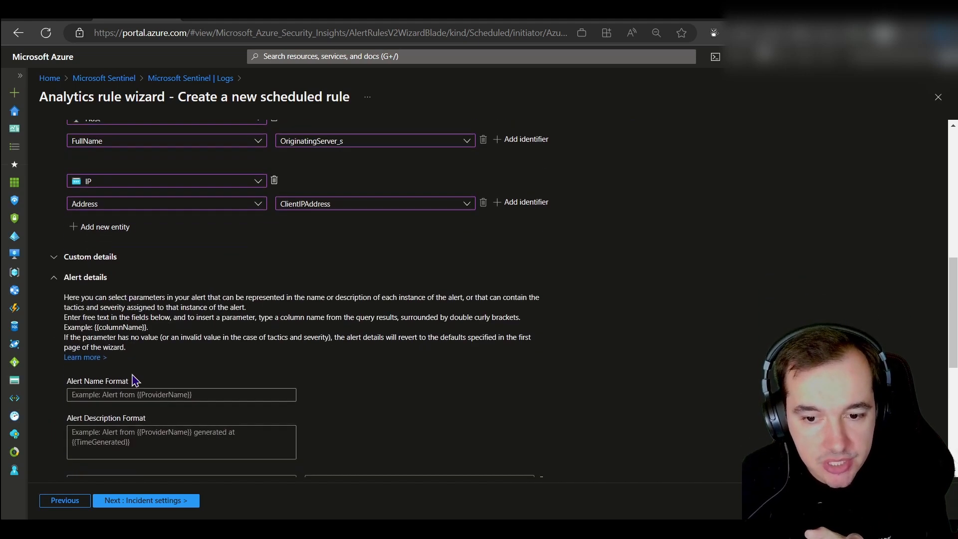
{"action": "left_click", "coordinate": [125, 381]}
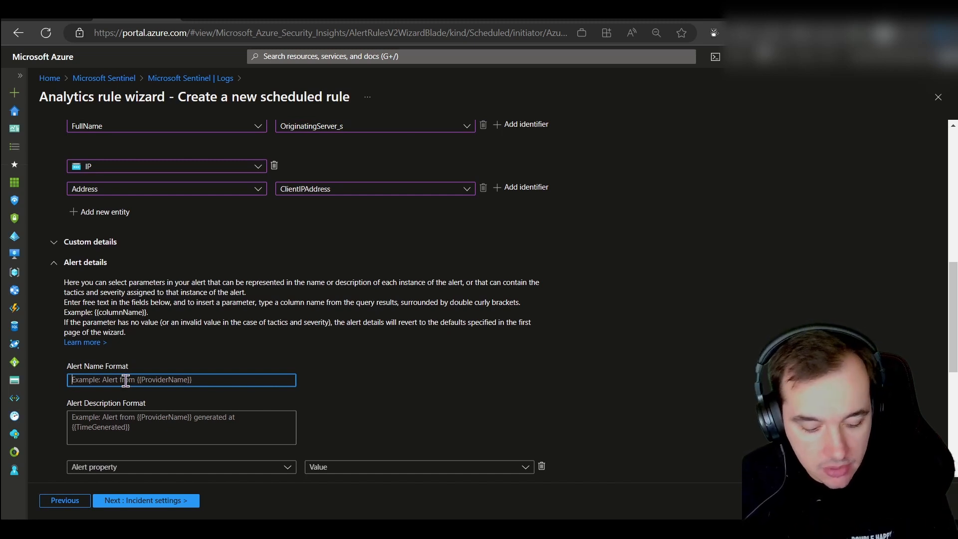
{"action": "type", "text": "Malicious Inbox Rule, affected user {{UserId__s}}"}
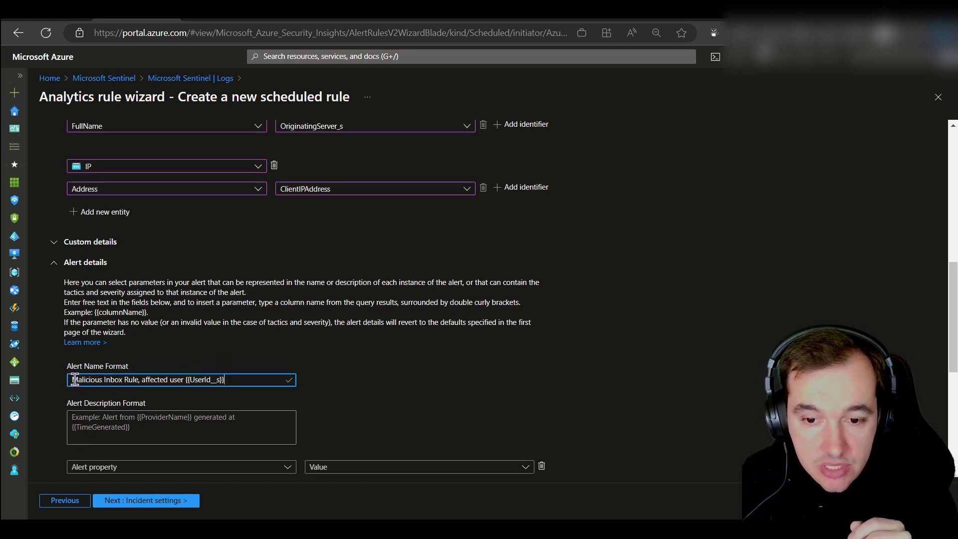
{"action": "left_click_drag", "start_coordinate": [76, 380], "coordinate": [185, 381]}
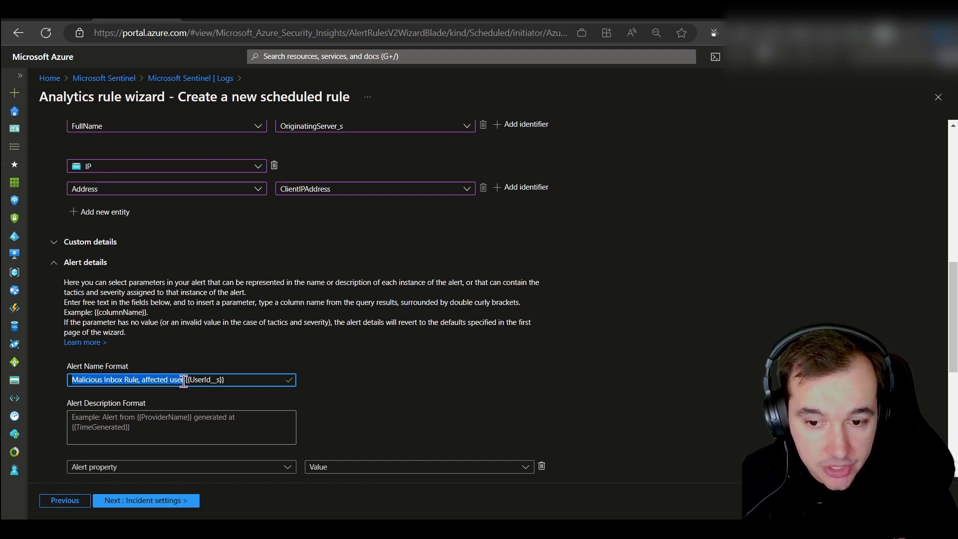
{"action": "left_click", "coordinate": [186, 381]}
{"action": "left_click_drag", "start_coordinate": [187, 380], "coordinate": [225, 381]}
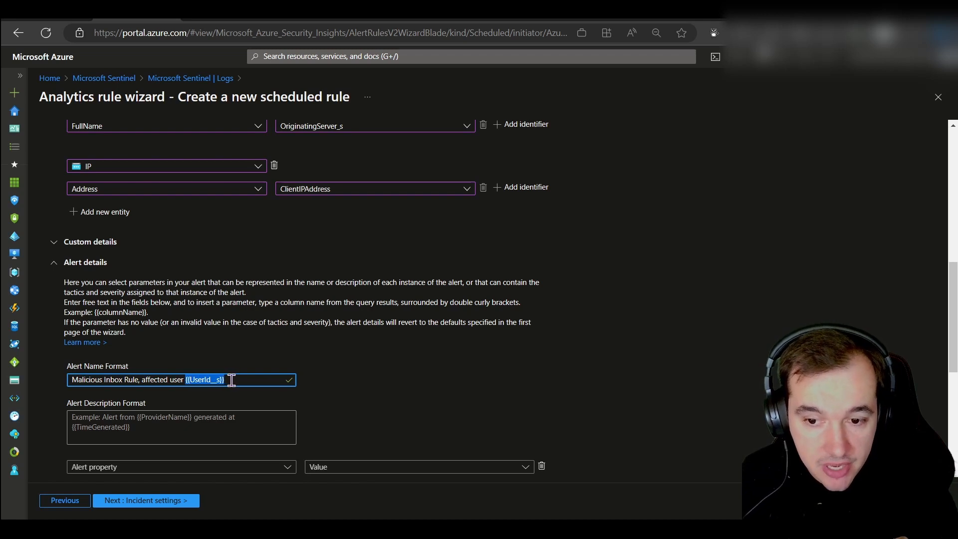
{"action": "left_click", "coordinate": [239, 380]}
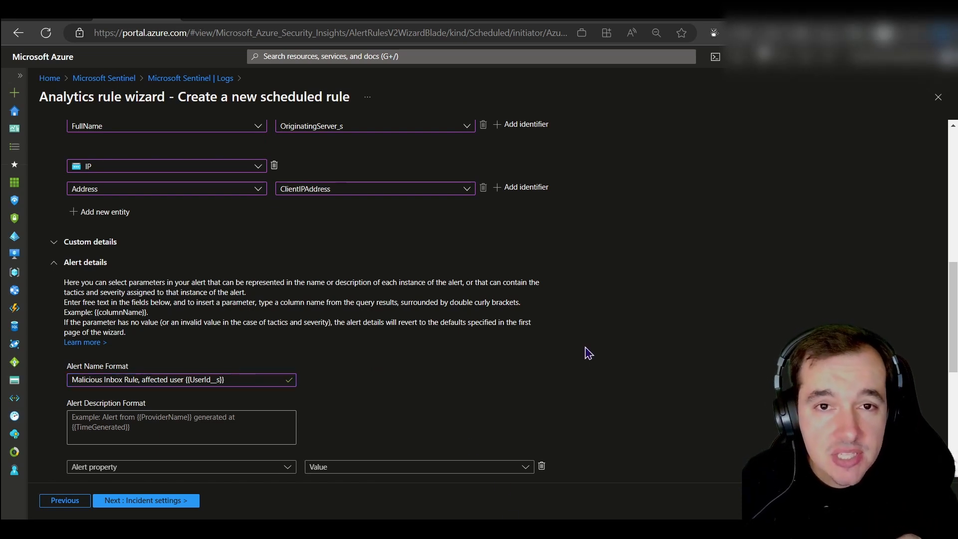
- Schedule the query to run every 5 minutes and look up data from the last 5 days
{"action": "scroll", "coordinate": [588, 353], "scroll_direction": "down", "scroll_amount": 3}
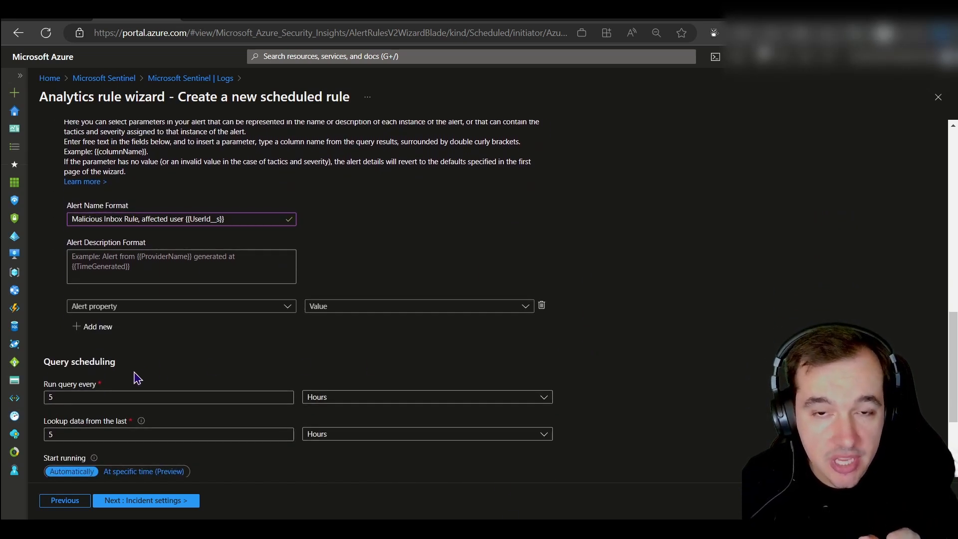
{"action": "scroll", "coordinate": [137, 378], "scroll_direction": "down", "scroll_amount": 1}
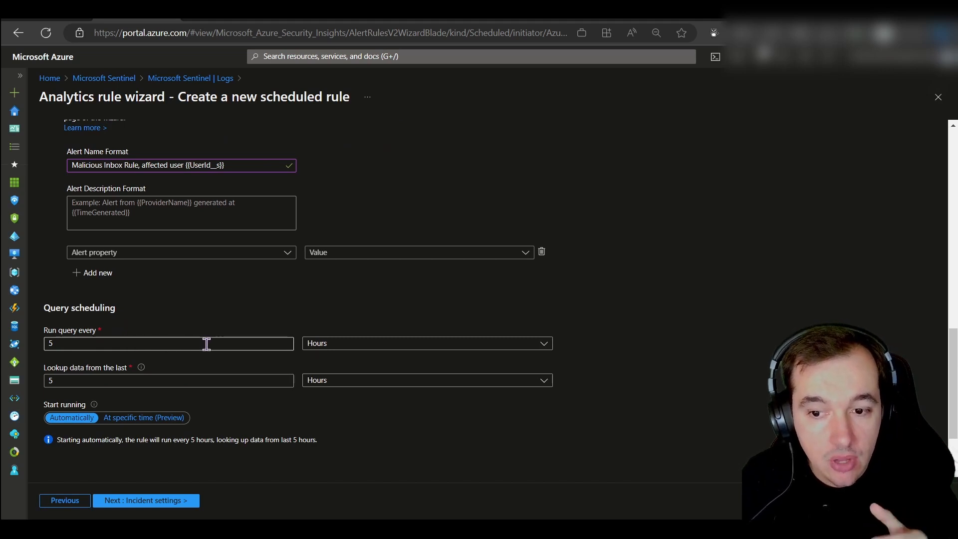
{"action": "left_click", "coordinate": [318, 350]}
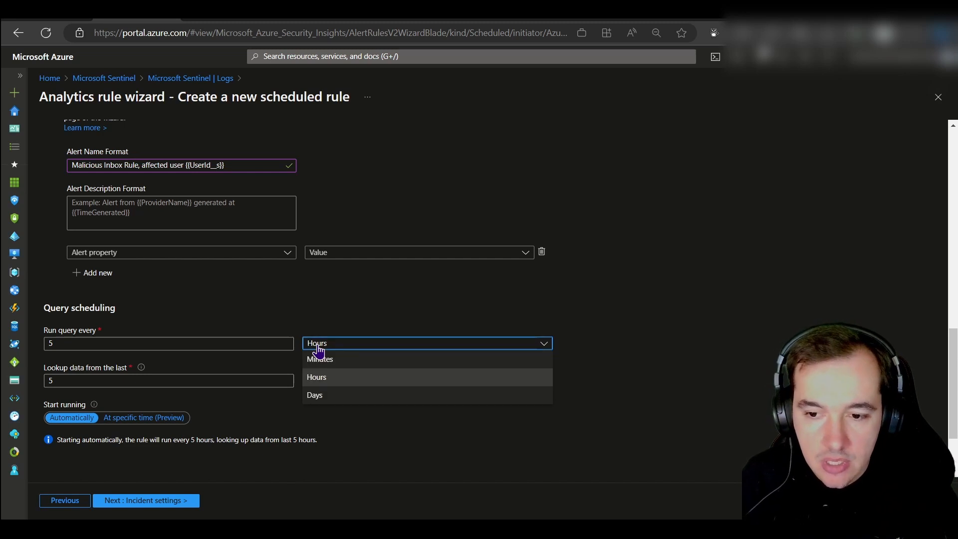
{"action": "left_click", "coordinate": [317, 359]}
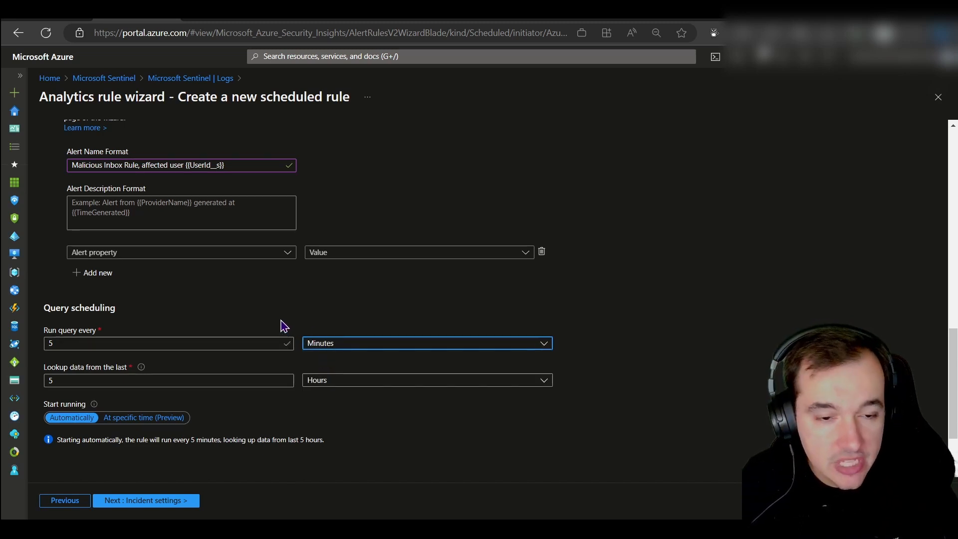
{"action": "scroll", "coordinate": [285, 321], "scroll_direction": "down", "scroll_amount": 2}
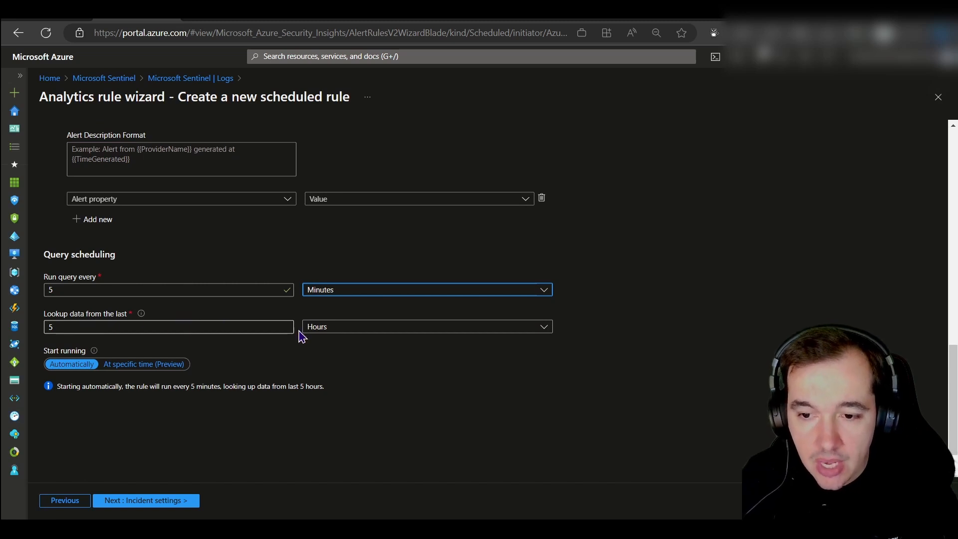
{"action": "left_click", "coordinate": [333, 329]}
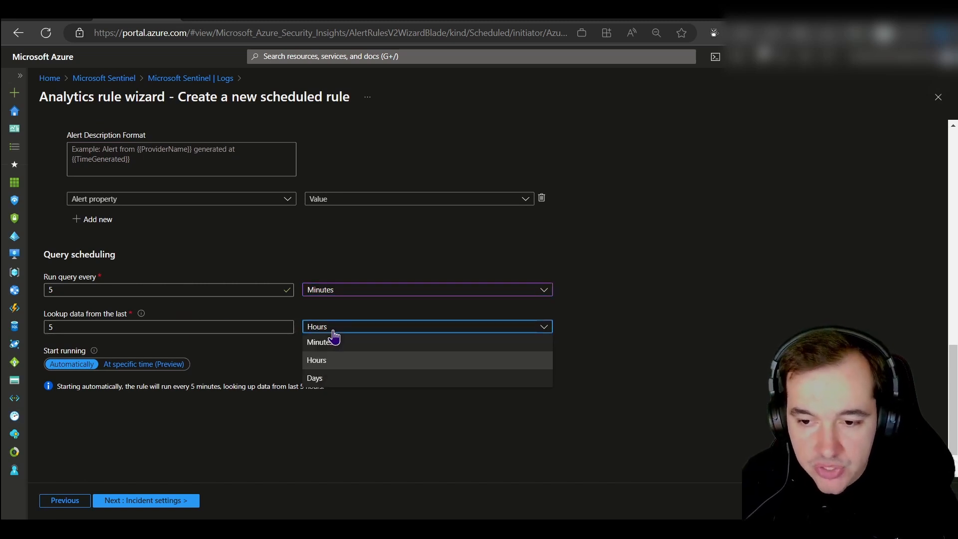
{"action": "left_click", "coordinate": [316, 379]}
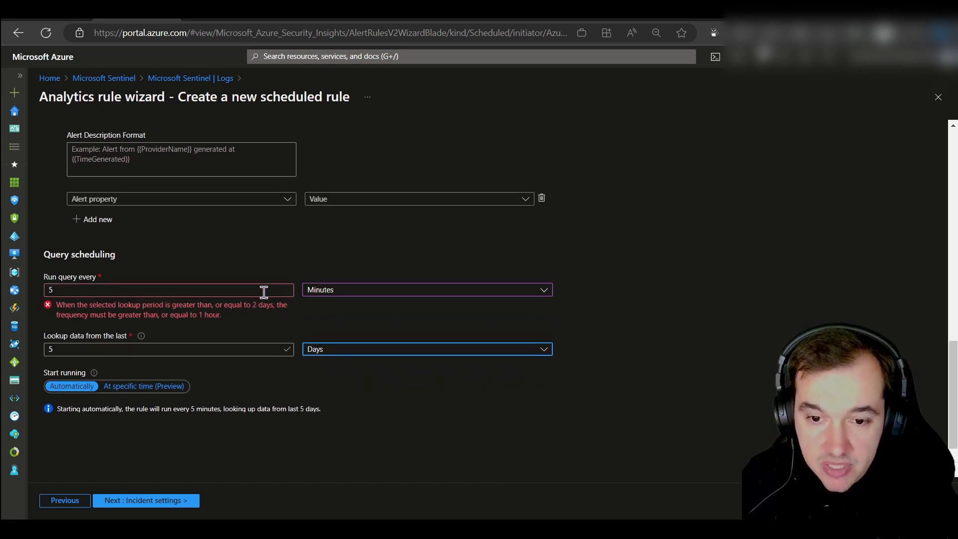
- Set the rule's data lookup period to the last 1 day and continue to the incident settings
{"action": "left_click", "coordinate": [264, 350]}
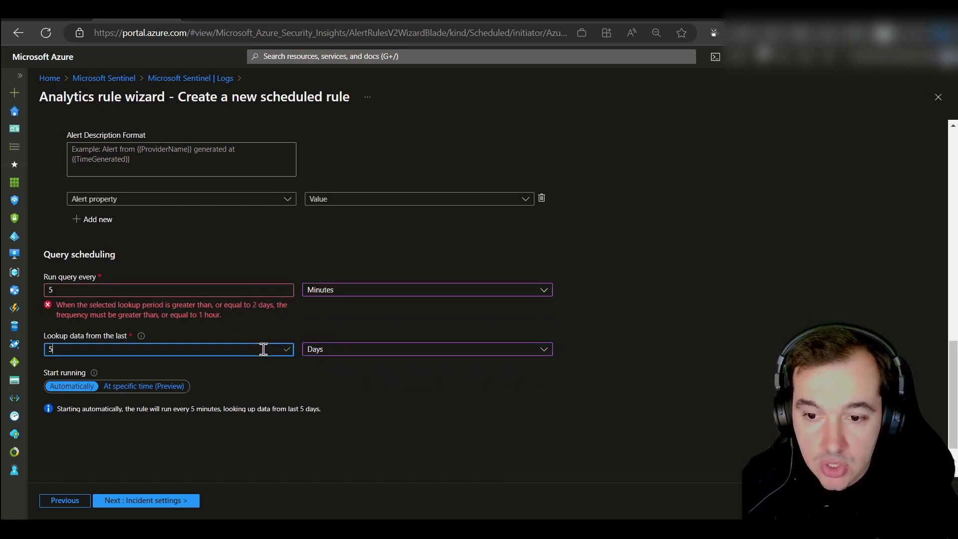
{"action": "left_click_drag", "start_coordinate": [264, 349], "coordinate": [32, 347]}
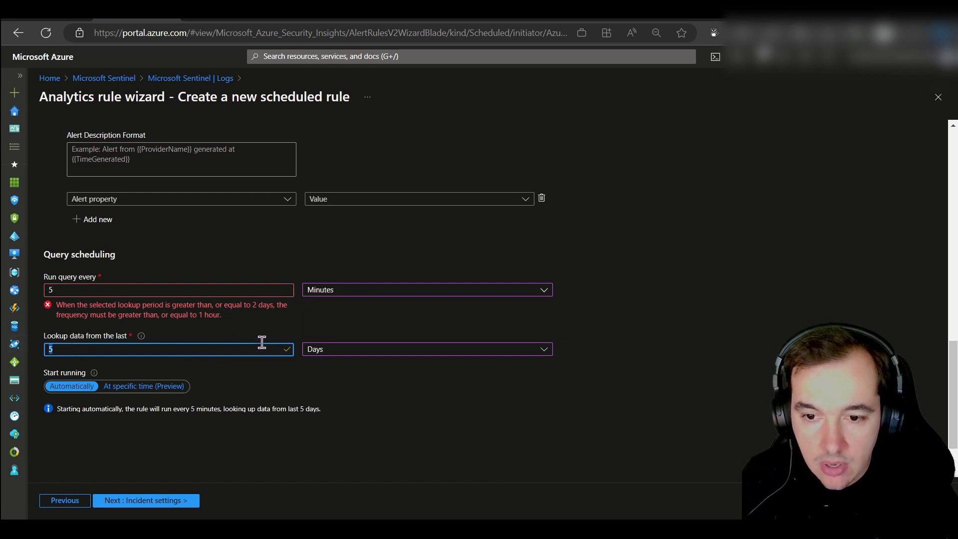
{"action": "type", "text": "1"}
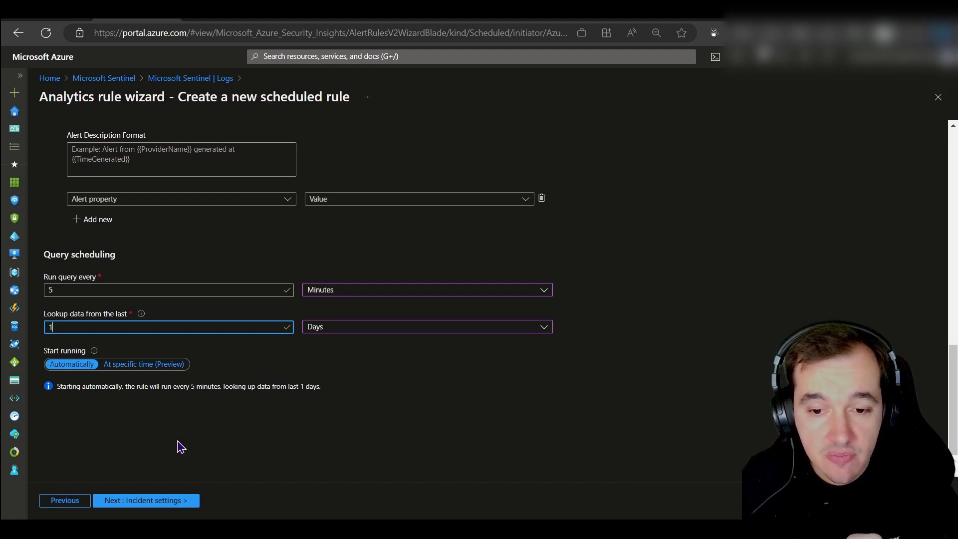
{"action": "left_click", "coordinate": [142, 505]}
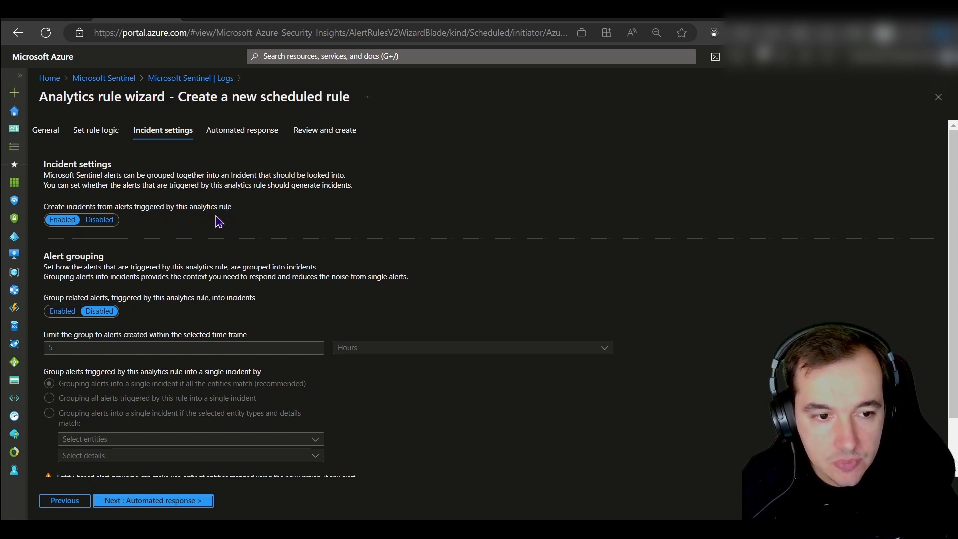
- Enable grouping of related alerts into incidents and limit the group to alerts created within 12 hours
{"action": "left_click", "coordinate": [60, 315]}
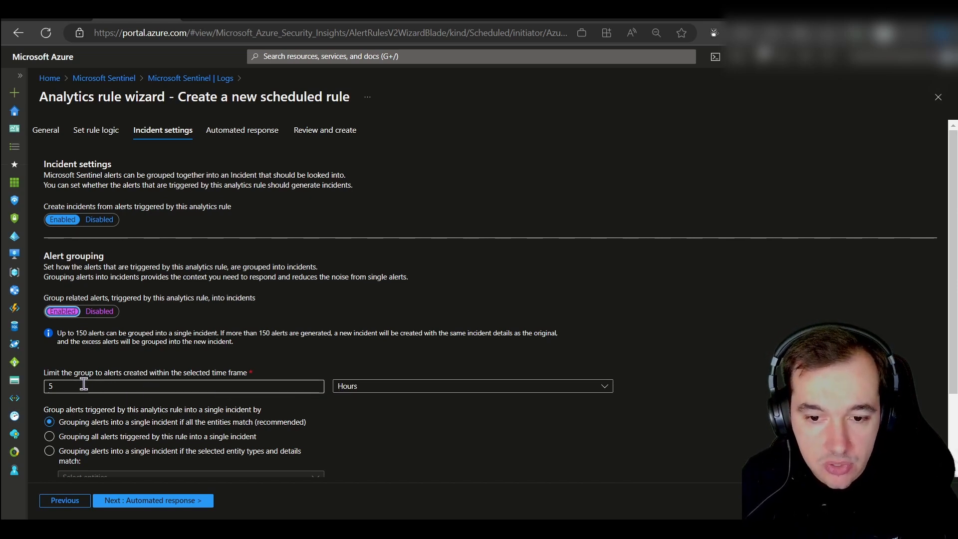
{"action": "left_click", "coordinate": [59, 386]}
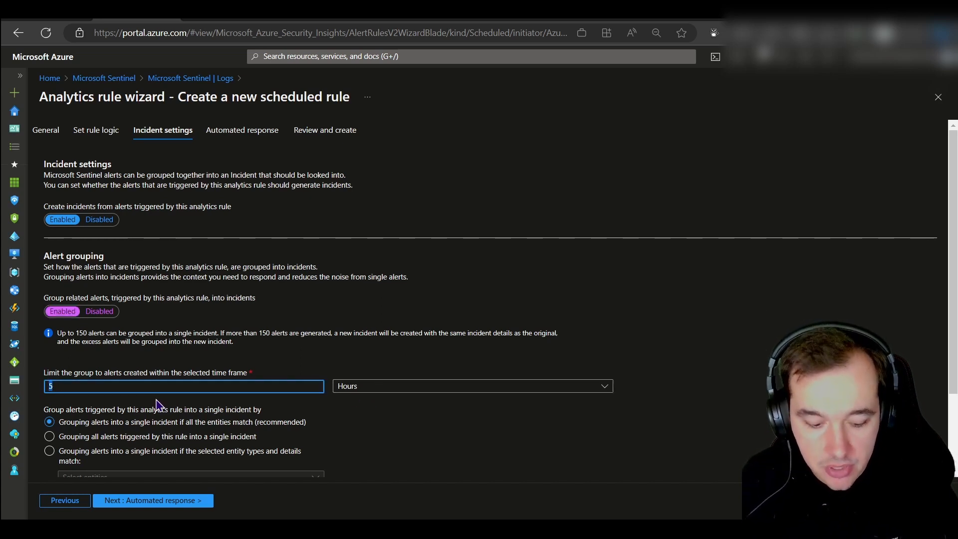
{"action": "left_click", "coordinate": [337, 347]}
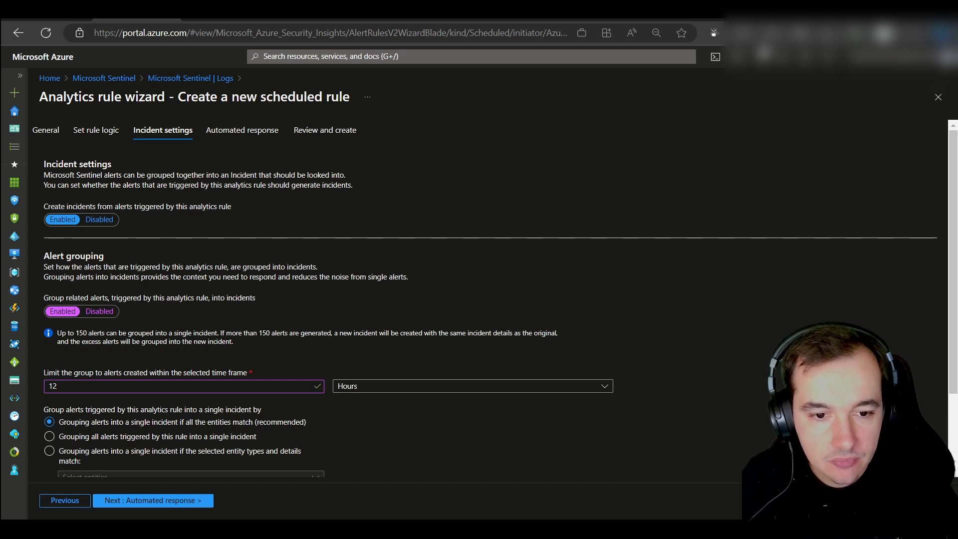
- Proceed without adding automation rules, review the analytics rule configuration and save the rule
{"action": "left_click", "coordinate": [152, 500]}
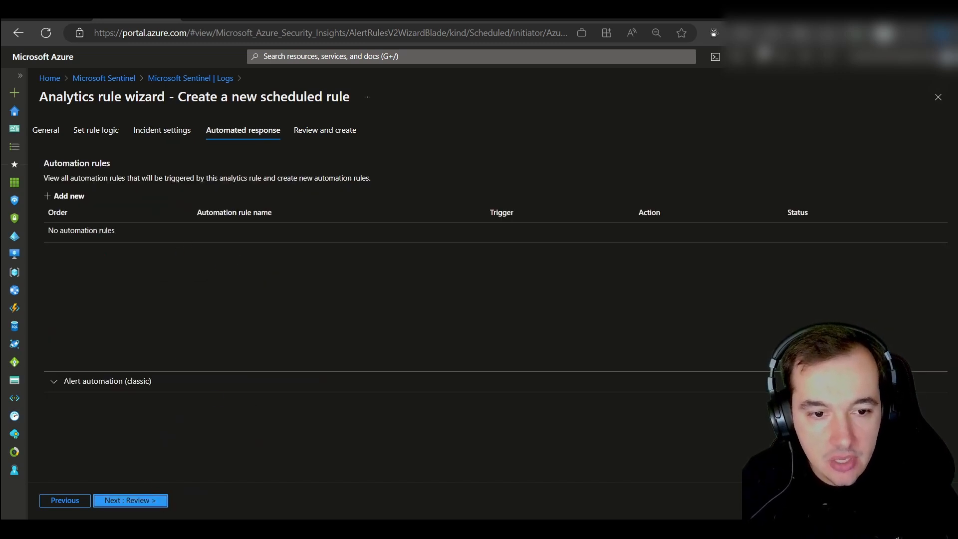
{"action": "left_click", "coordinate": [122, 505]}
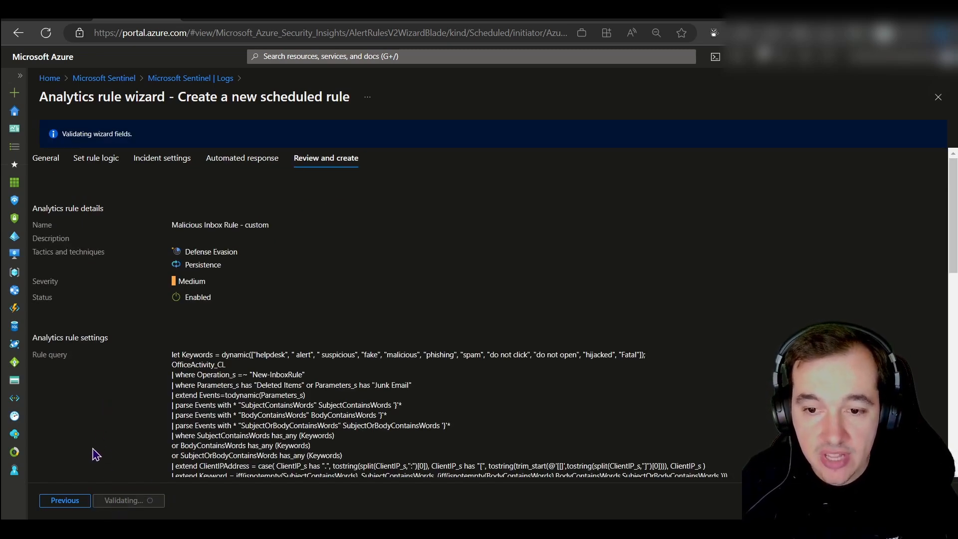
{"action": "left_click", "coordinate": [116, 505]}
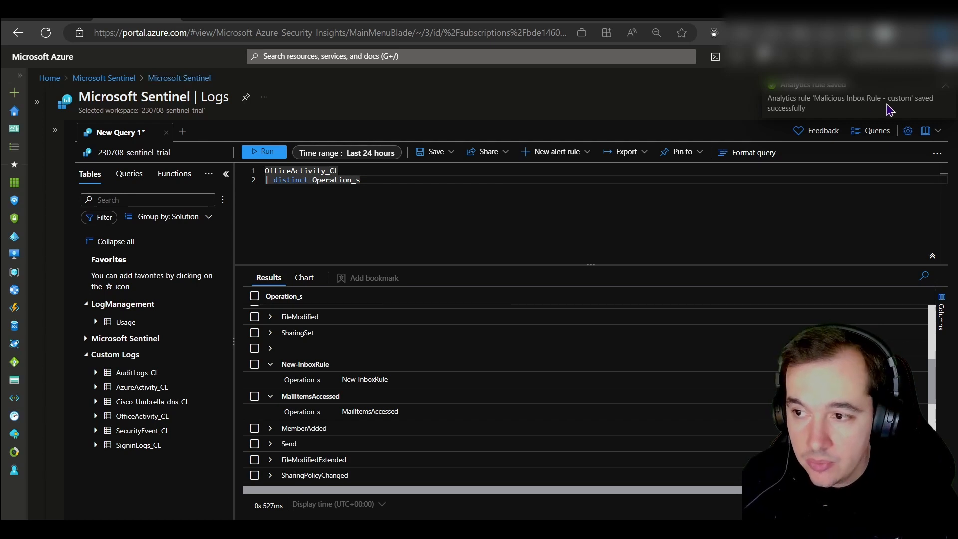
- Close the logs page discarding unsaved edits, reopen the 230708-sentinel-trial workspace and open its Analytics page
{"action": "left_click", "coordinate": [938, 97]}
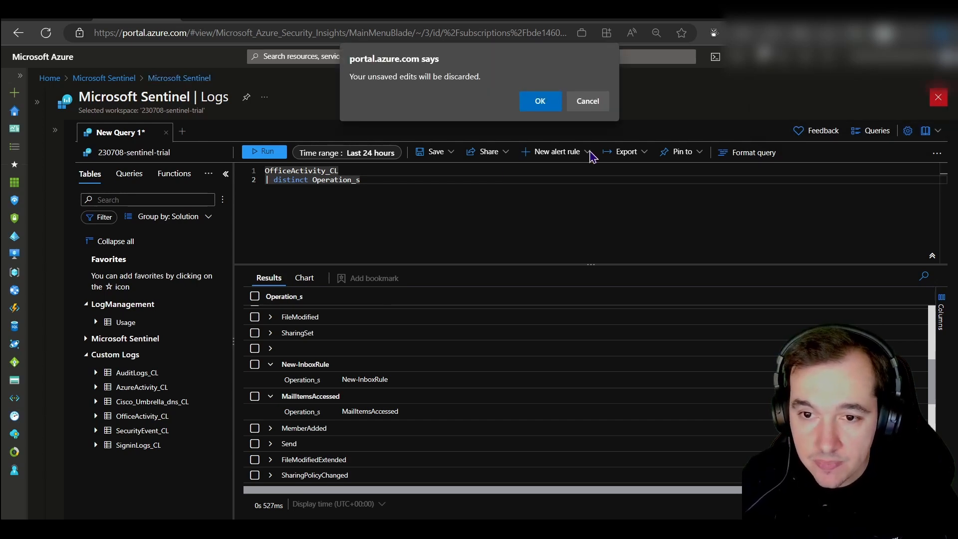
{"action": "left_click", "coordinate": [541, 100]}
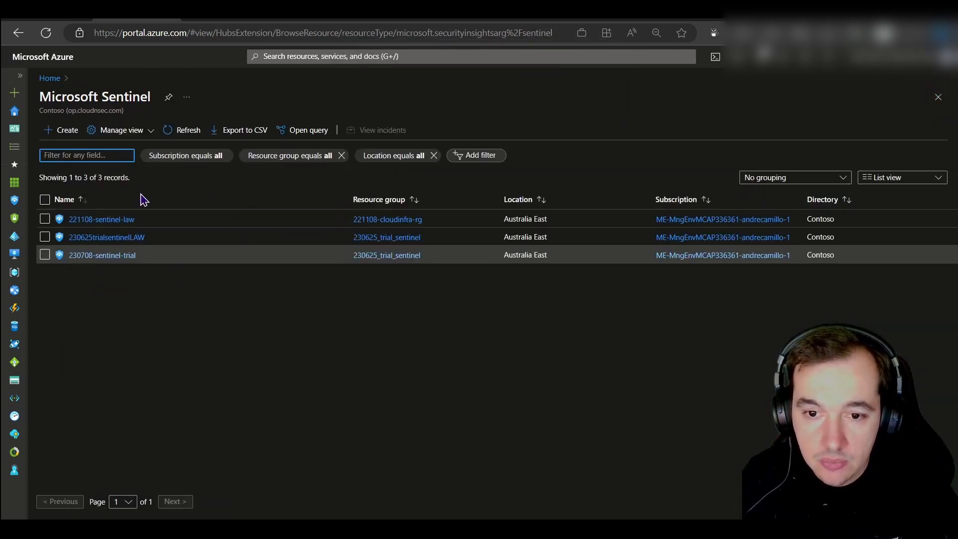
{"action": "left_click", "coordinate": [111, 257]}
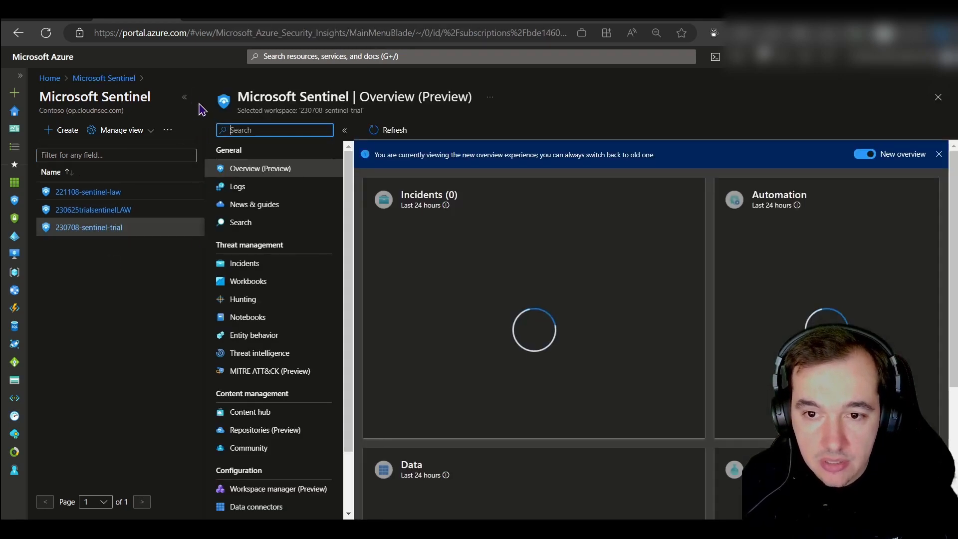
{"action": "scroll", "coordinate": [120, 424], "scroll_direction": "down", "scroll_amount": 3}
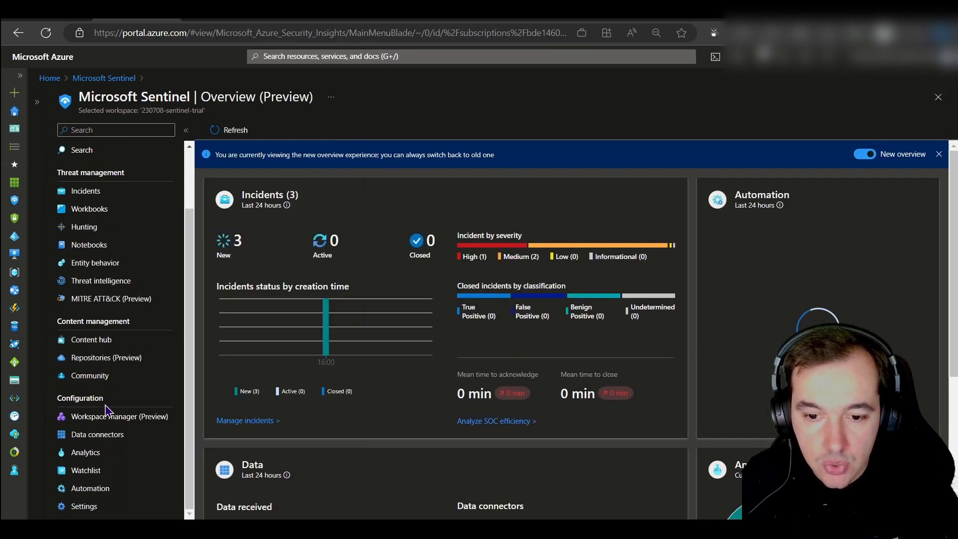
{"action": "left_click", "coordinate": [90, 454]}
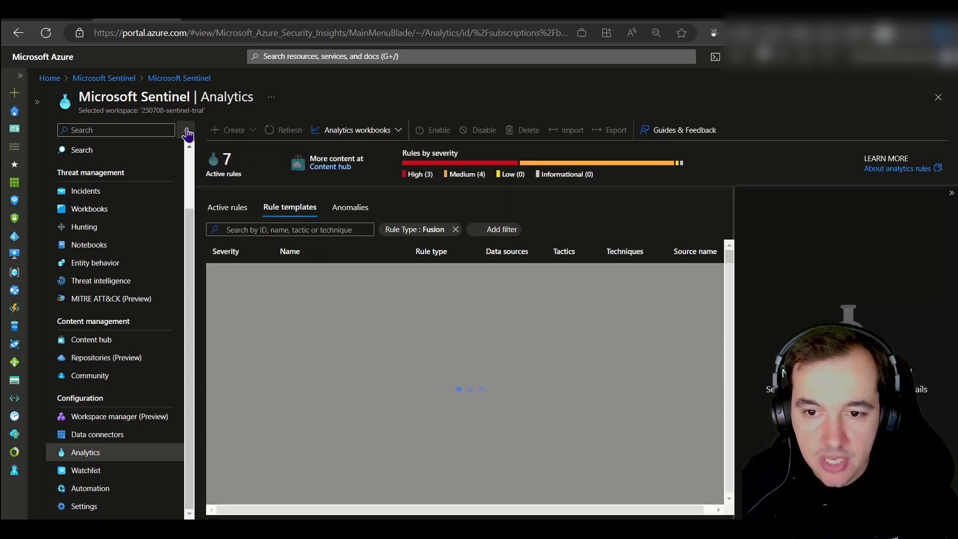
{"action": "left_click", "coordinate": [186, 130]}
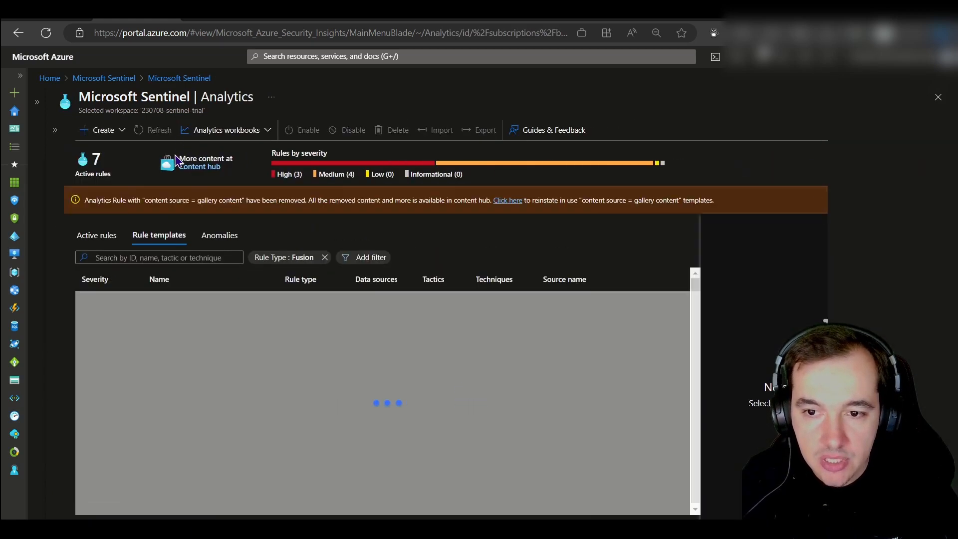
{"action": "left_click", "coordinate": [111, 131]}
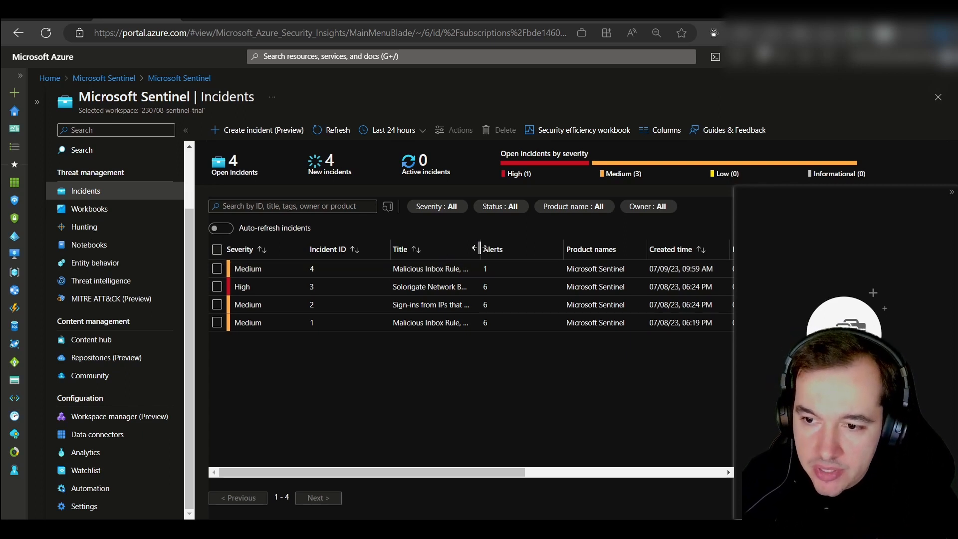
- Widen the incident list's Title column and examine the summary, evidence and entities of Malicious Inbox Rule incident 4
{"action": "left_click_drag", "start_coordinate": [479, 248], "coordinate": [583, 248]}
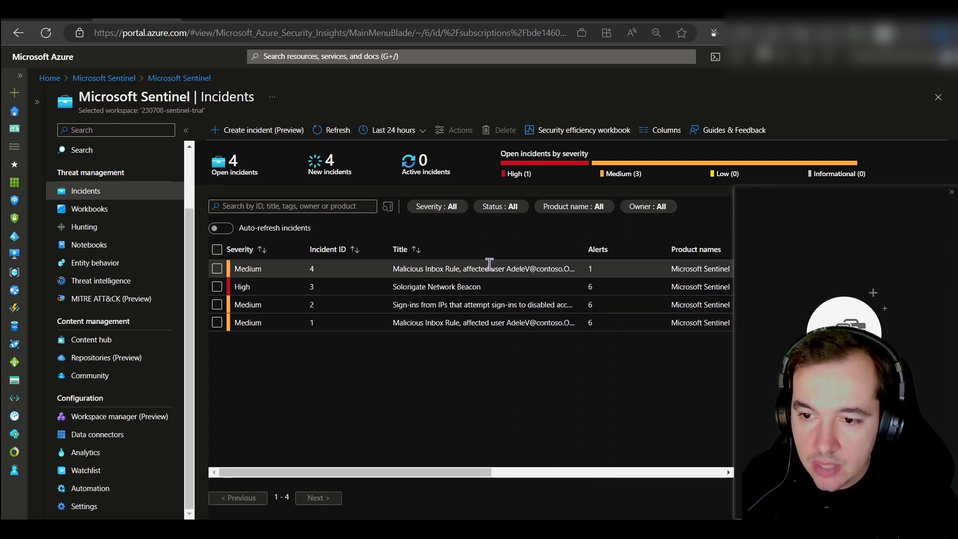
{"action": "left_click", "coordinate": [454, 270]}
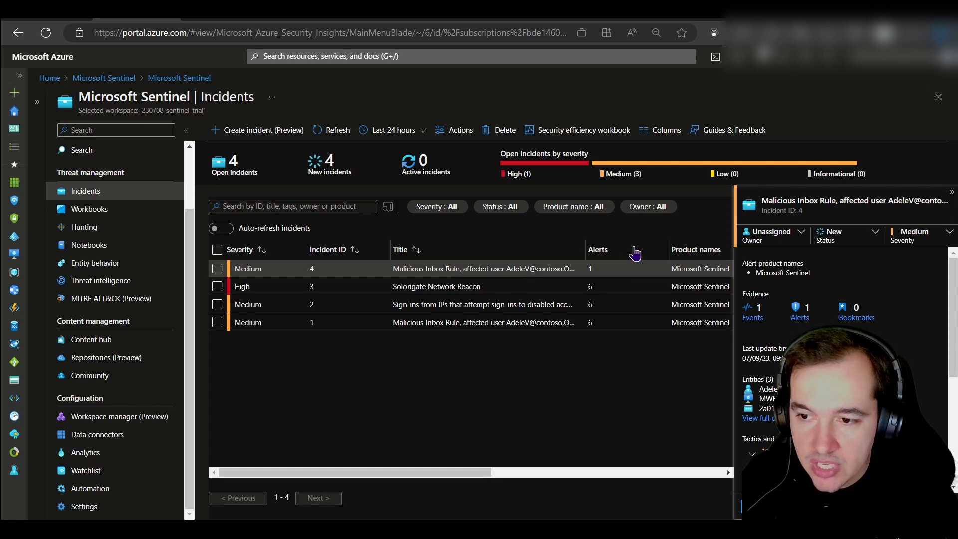
{"action": "left_click_drag", "start_coordinate": [585, 248], "coordinate": [631, 248]}
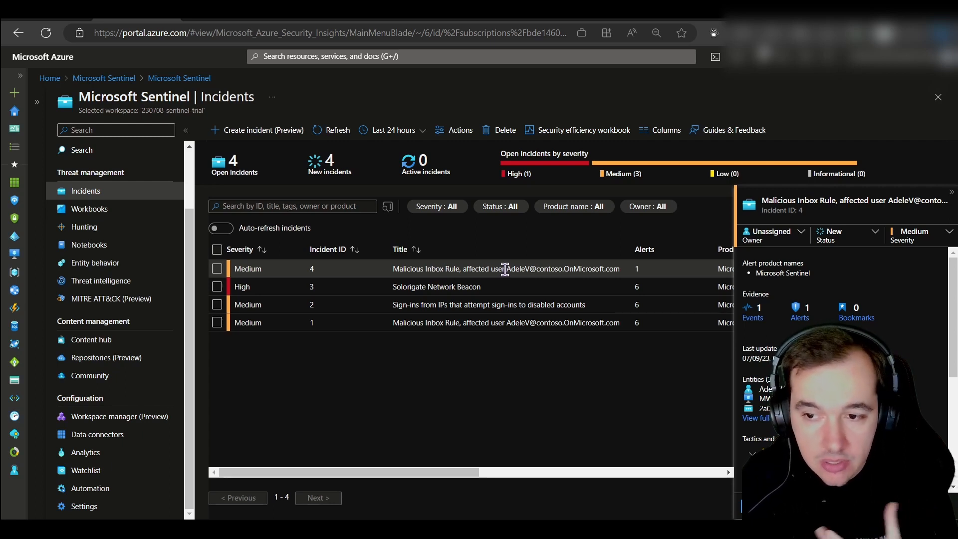
{"action": "left_click_drag", "start_coordinate": [507, 268], "coordinate": [617, 266]}
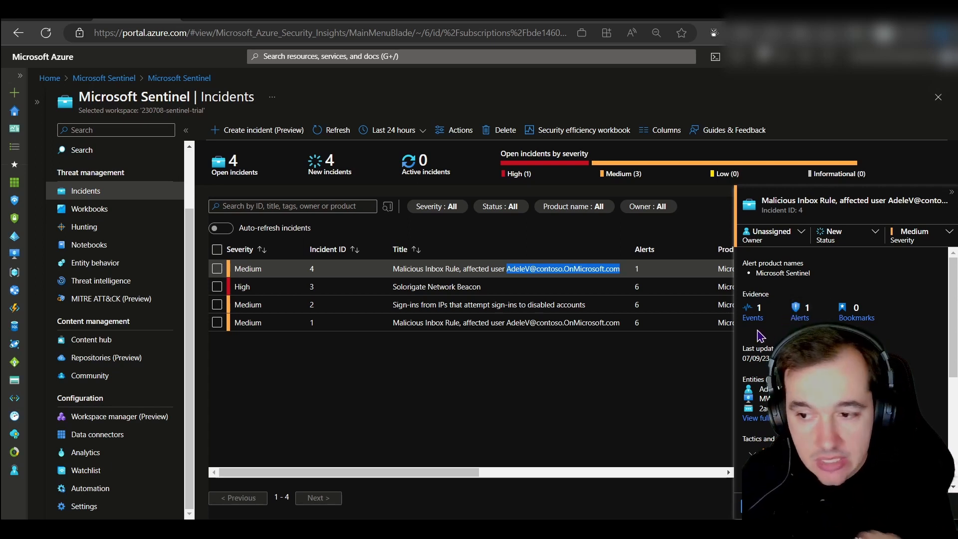
{"action": "scroll", "coordinate": [761, 330], "scroll_direction": "down", "scroll_amount": 1}
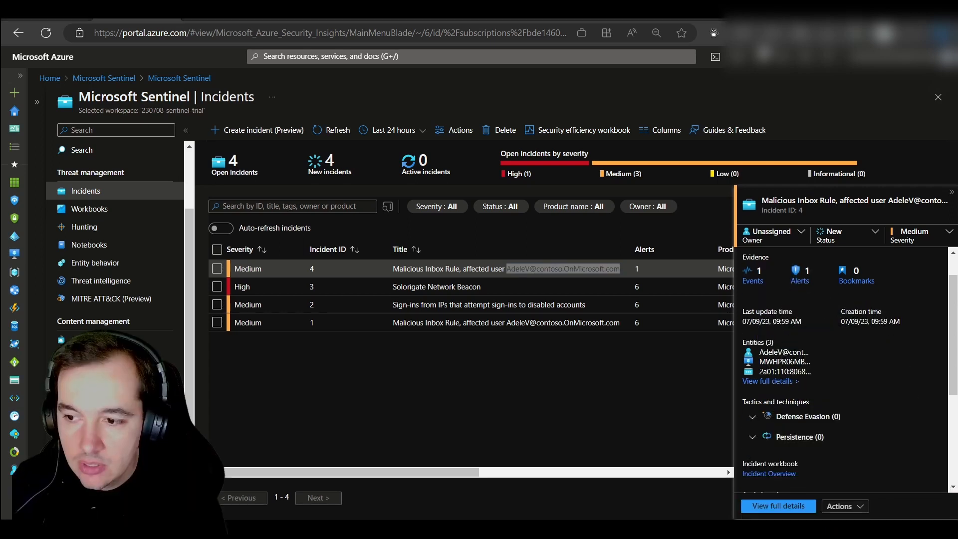
{"action": "left_click", "coordinate": [780, 351]}
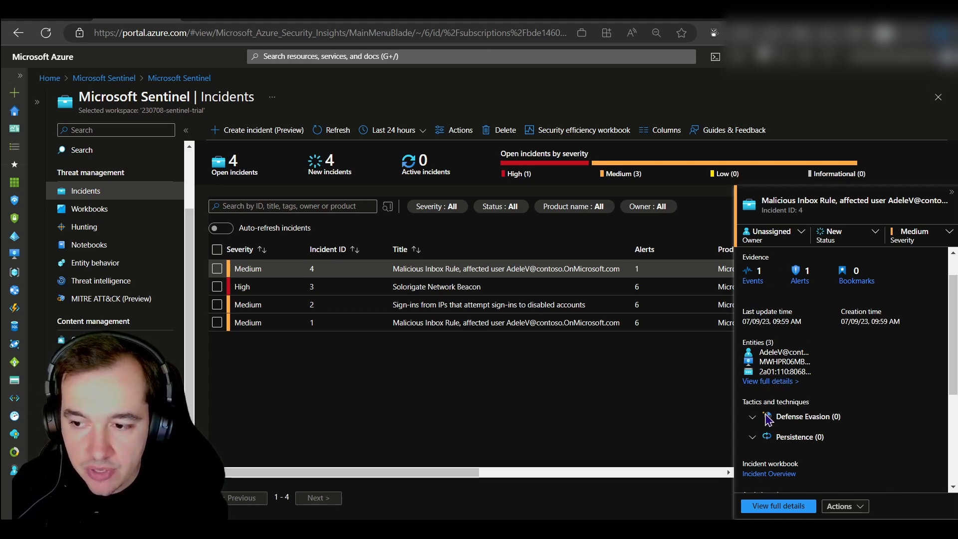
- Open the full details of incident 4, dismiss the entity feature tips and examine the host entity's information
{"action": "left_click", "coordinate": [768, 506]}
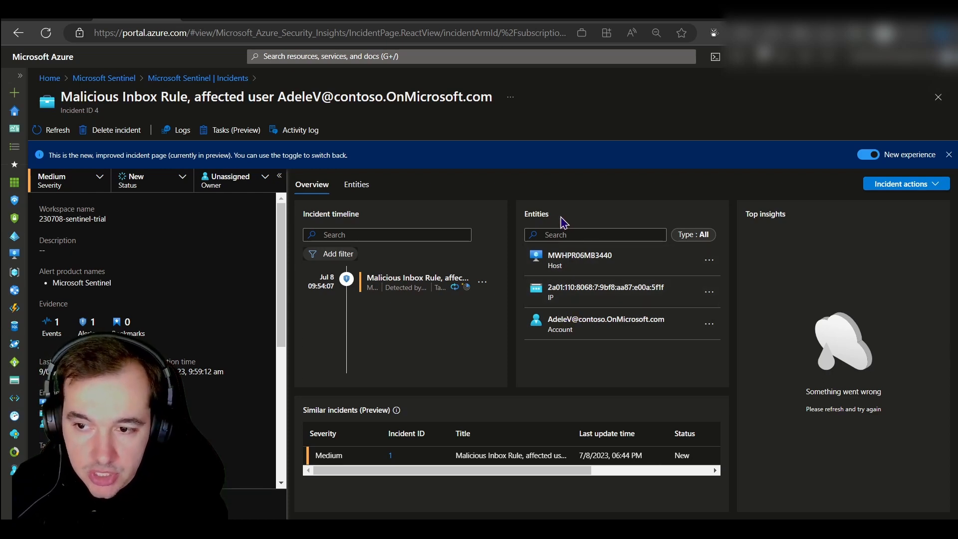
{"action": "left_click", "coordinate": [613, 272]}
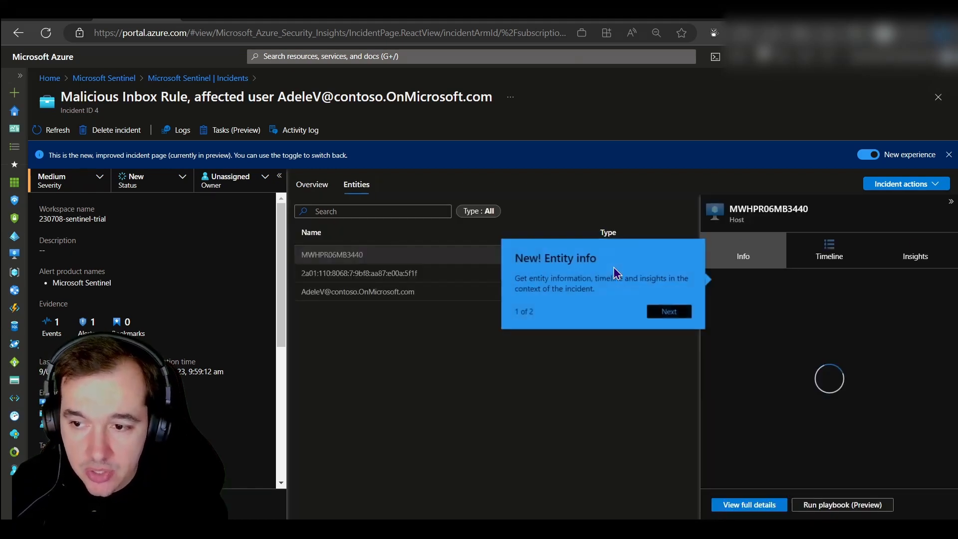
{"action": "left_click", "coordinate": [675, 314]}
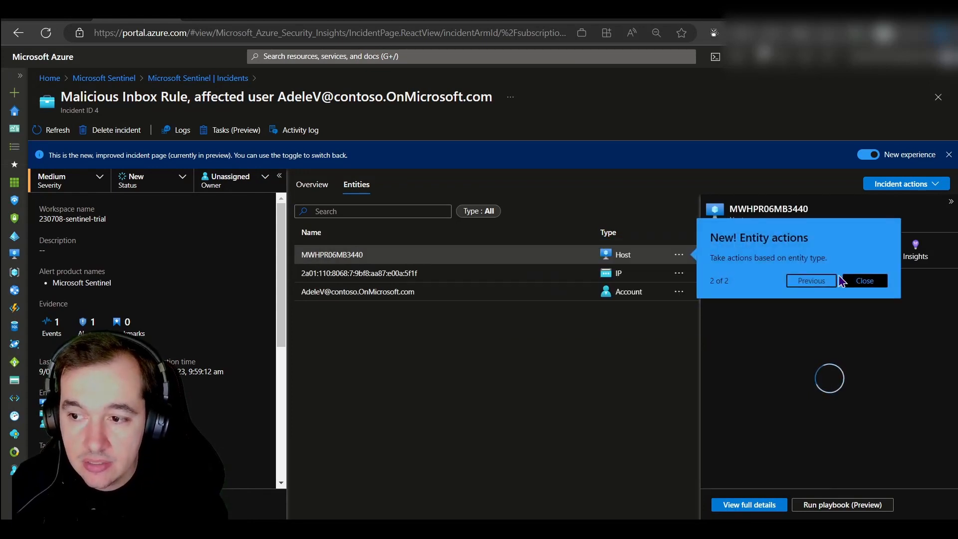
{"action": "left_click", "coordinate": [864, 281]}
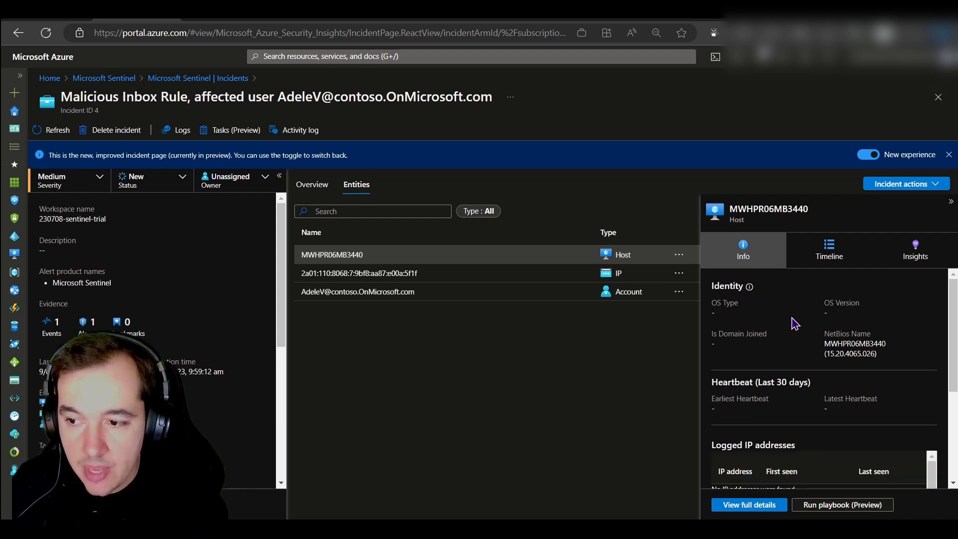
{"action": "scroll", "coordinate": [795, 324], "scroll_direction": "down", "scroll_amount": 3}
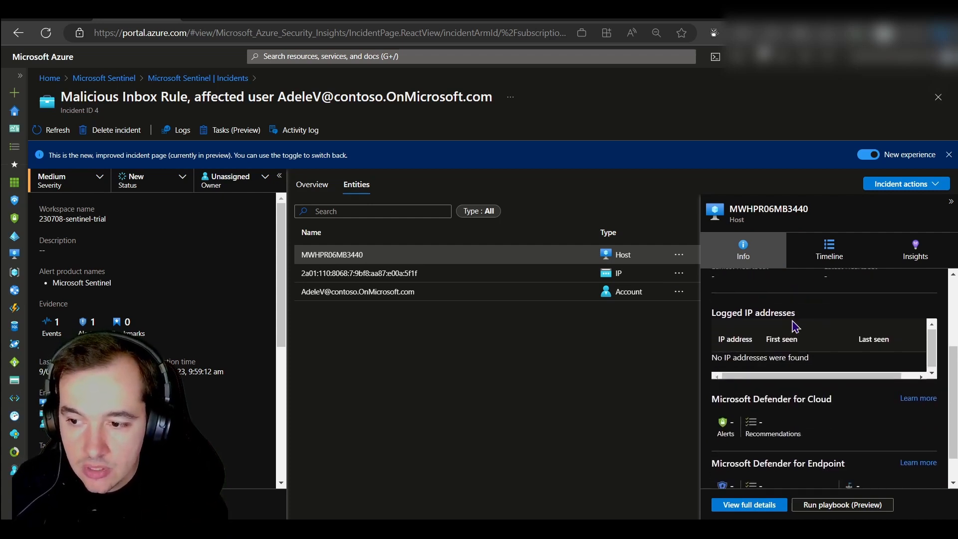
{"action": "left_click", "coordinate": [746, 246]}
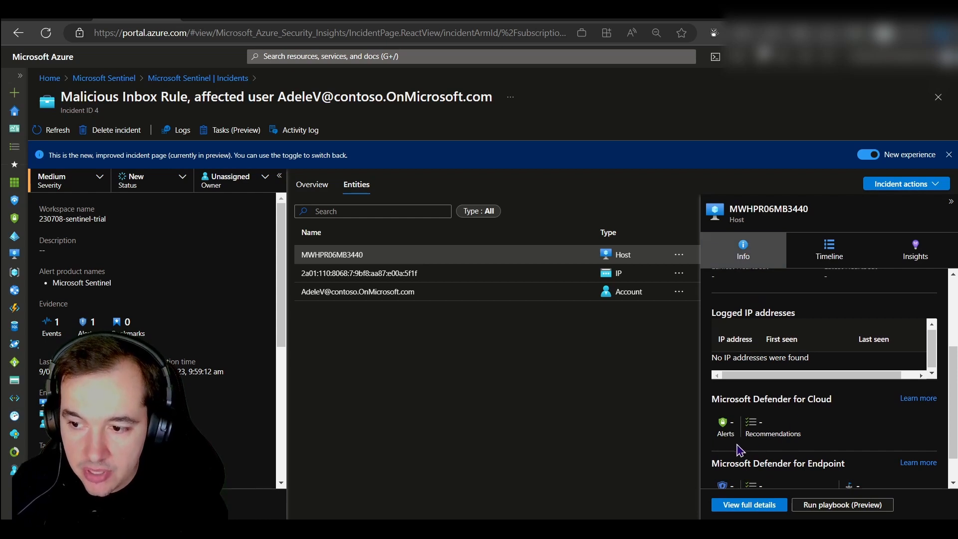
{"action": "scroll", "coordinate": [781, 389], "scroll_direction": "down", "scroll_amount": 1}
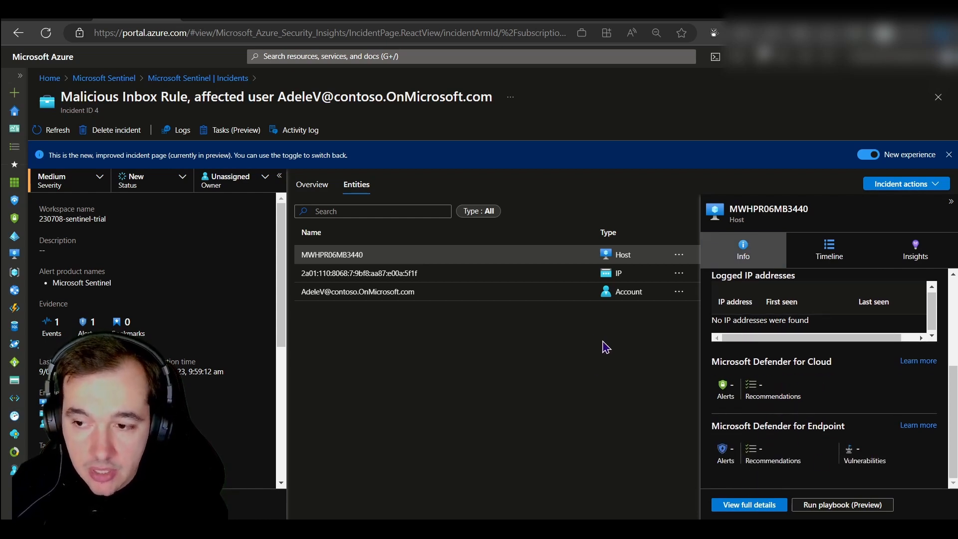
- Examine the incident's IP entity information, followed by the account entity's general, security, organization, contact and address details
{"action": "left_click", "coordinate": [493, 275]}
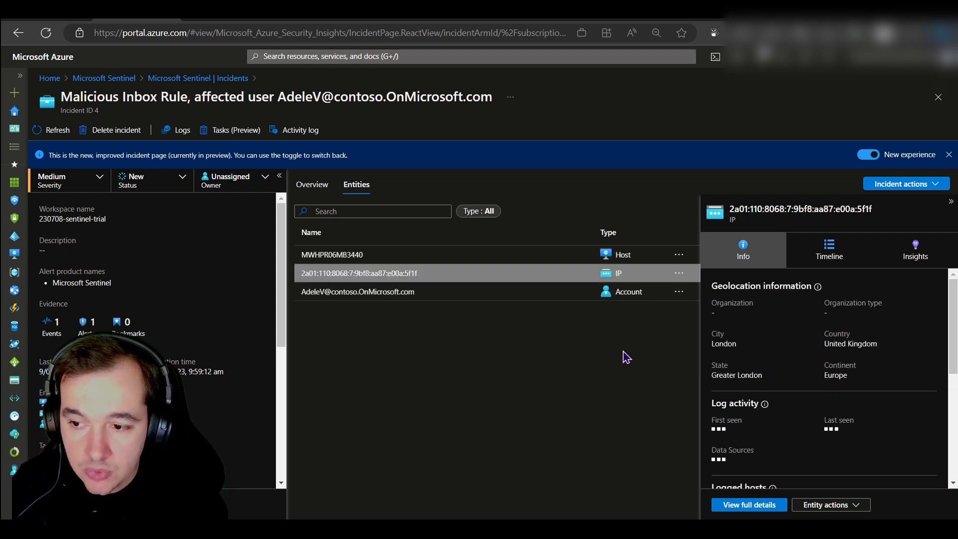
{"action": "left_click", "coordinate": [452, 296]}
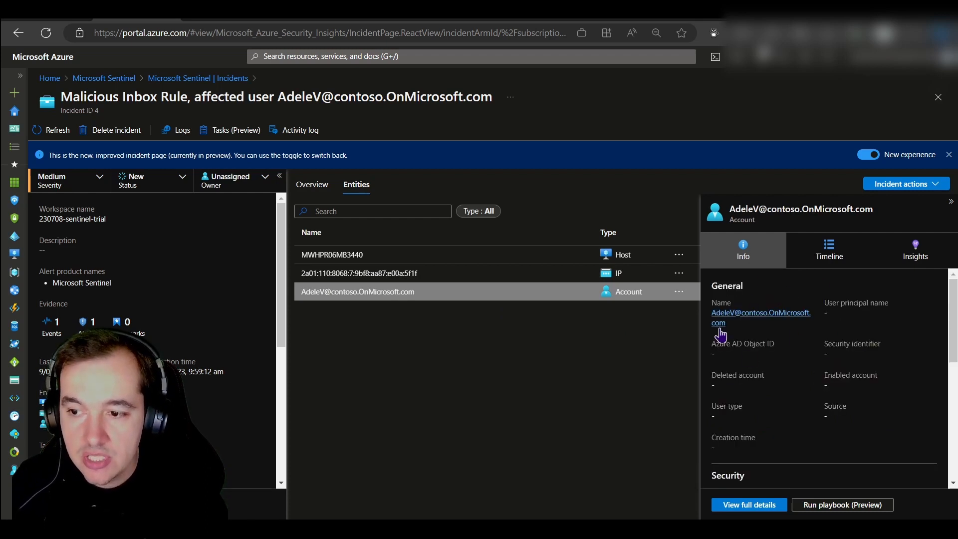
{"action": "scroll", "coordinate": [773, 340], "scroll_direction": "down", "scroll_amount": 3}
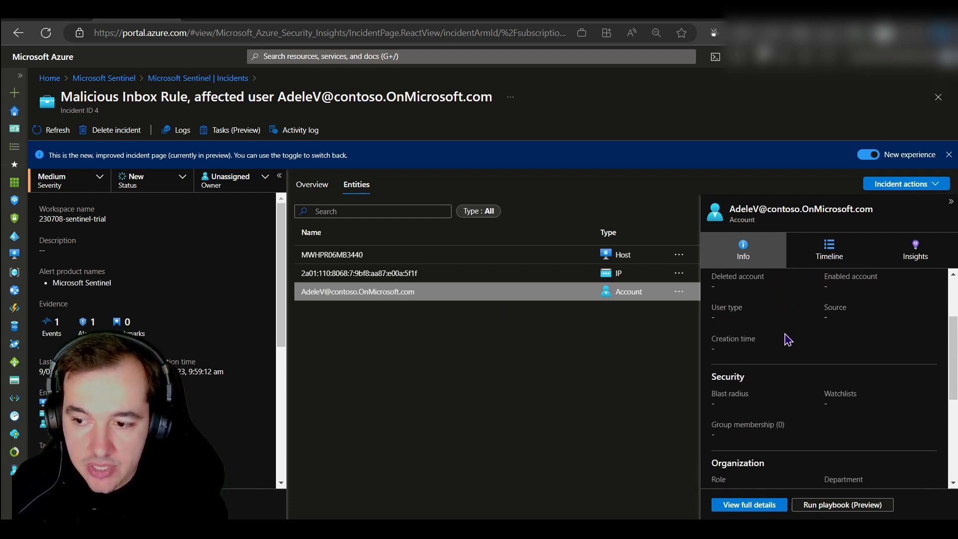
{"action": "scroll", "coordinate": [756, 345], "scroll_direction": "down", "scroll_amount": 2}
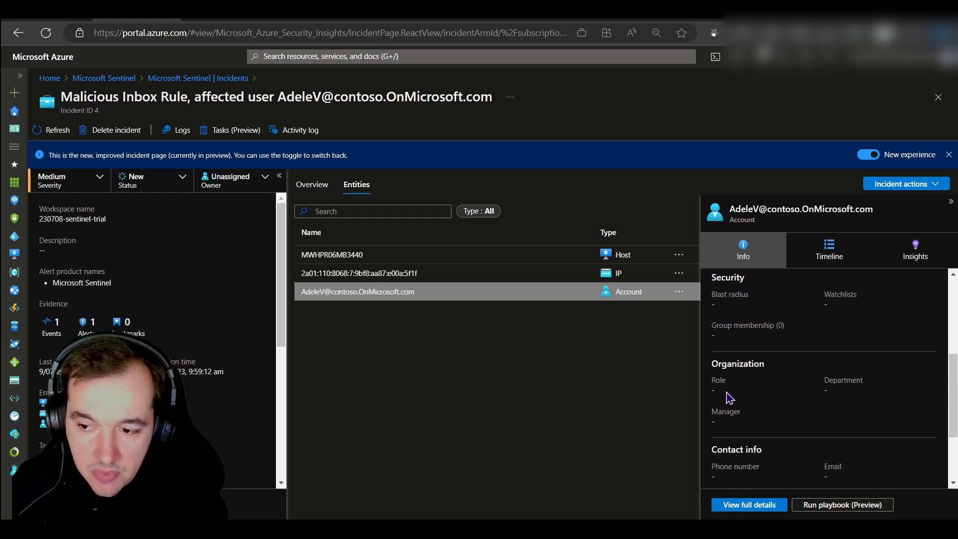
{"action": "scroll", "coordinate": [766, 412], "scroll_direction": "down", "scroll_amount": 1}
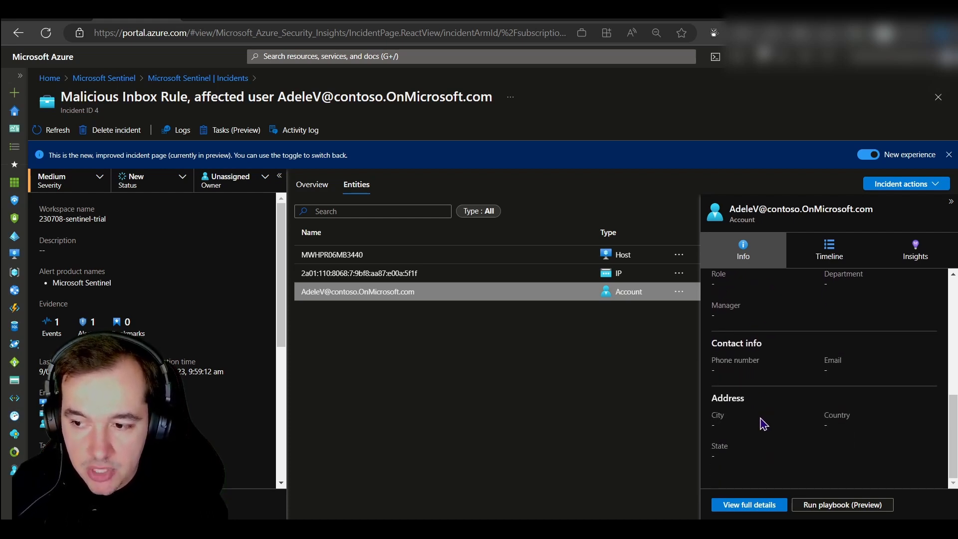
{"action": "scroll", "coordinate": [764, 423], "scroll_direction": "up", "scroll_amount": 5}
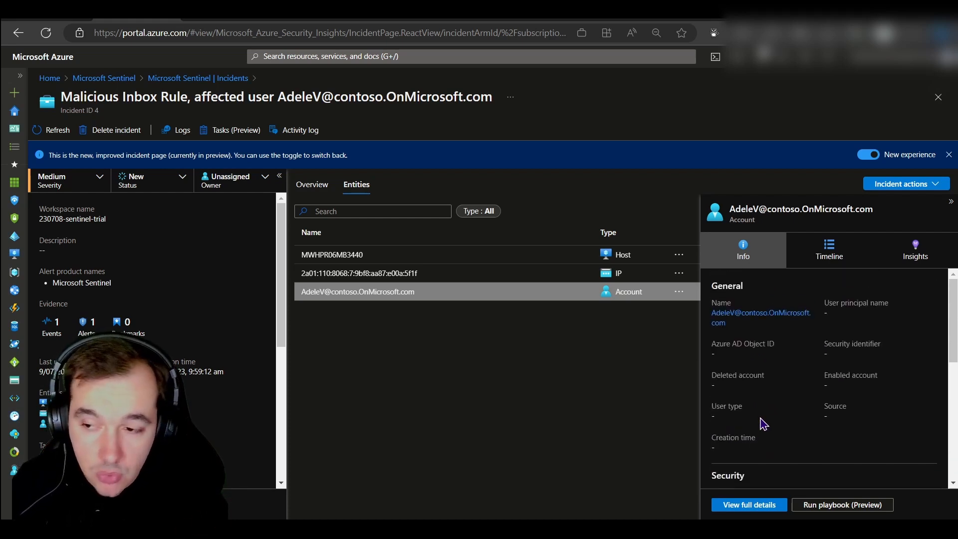